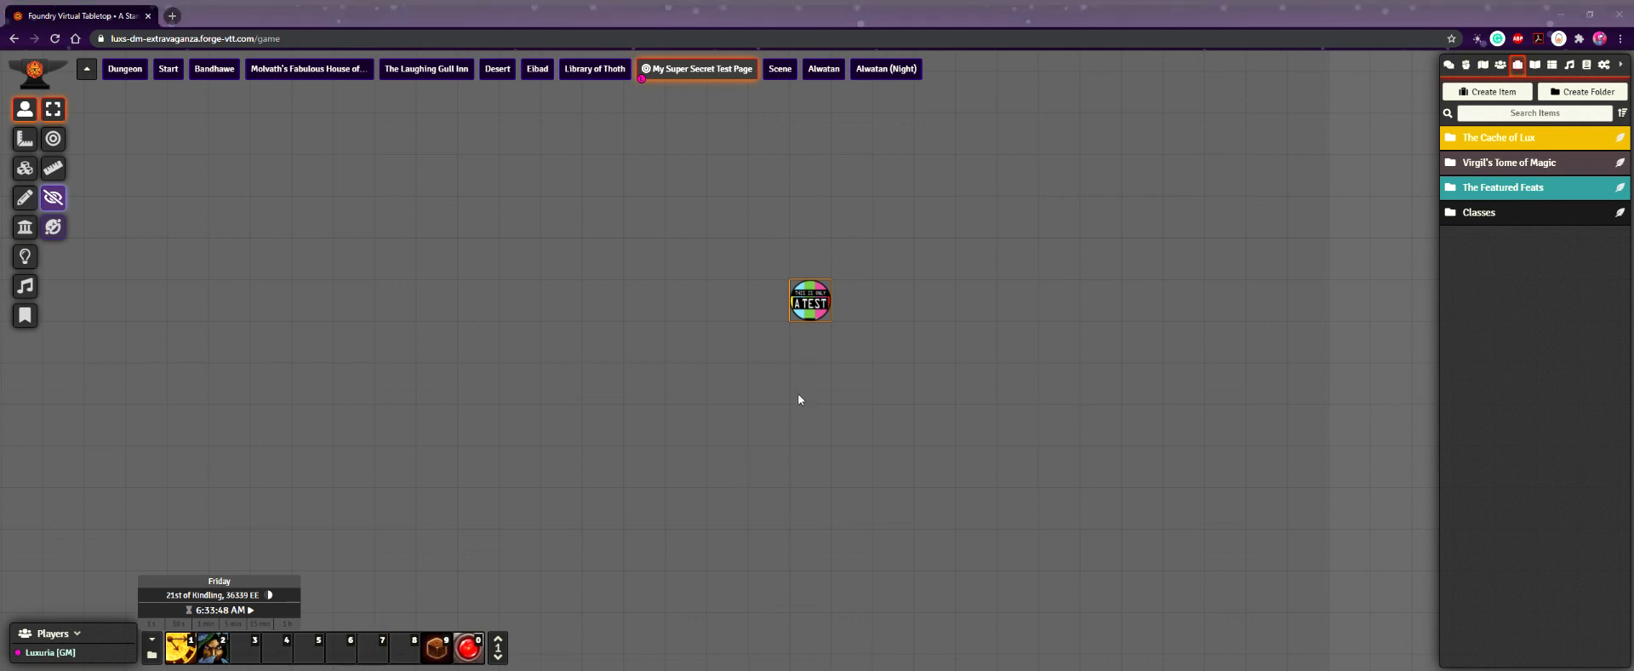
- Open the Test 1 character sheet and bring up the details of the Club weapon from its inventory
{"action": "left_click", "coordinate": [743, 439]}
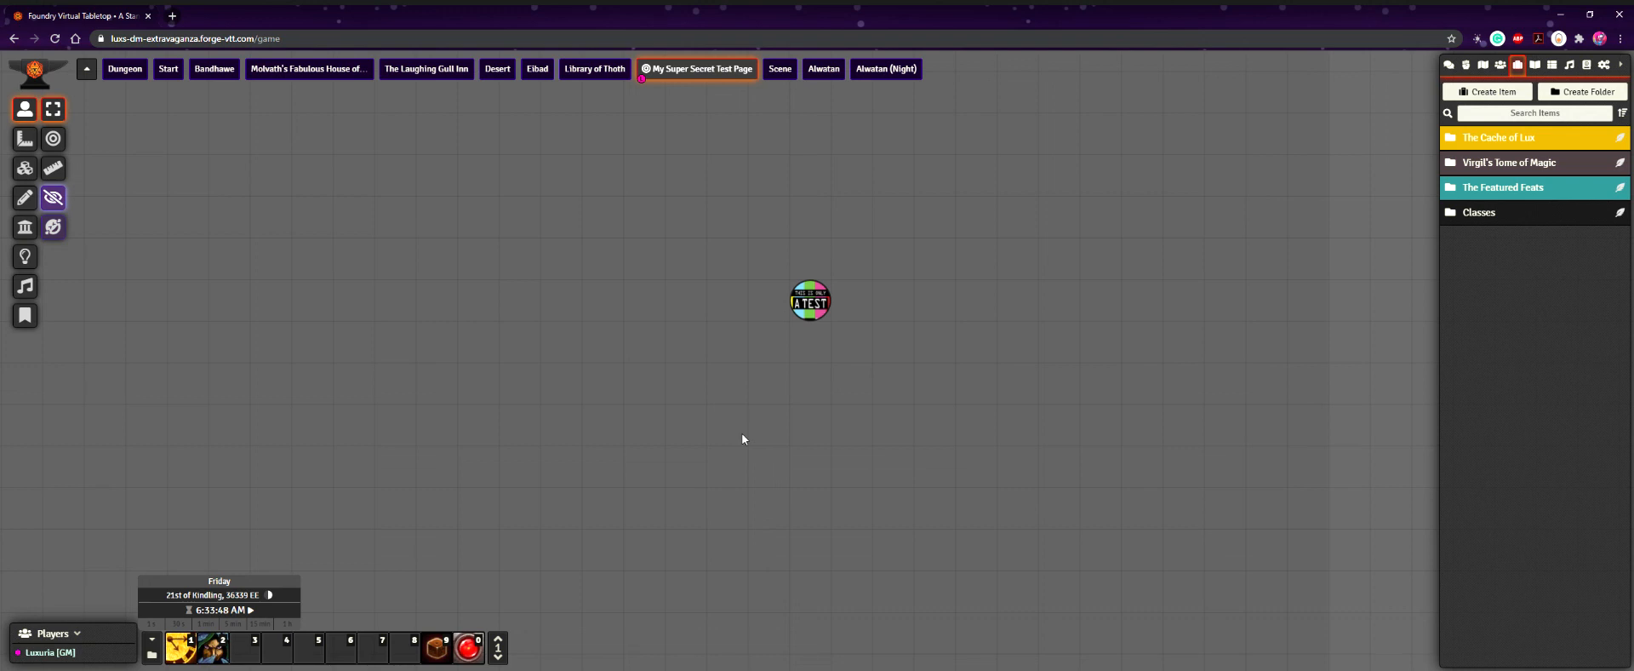
{"action": "double_click", "coordinate": [824, 315]}
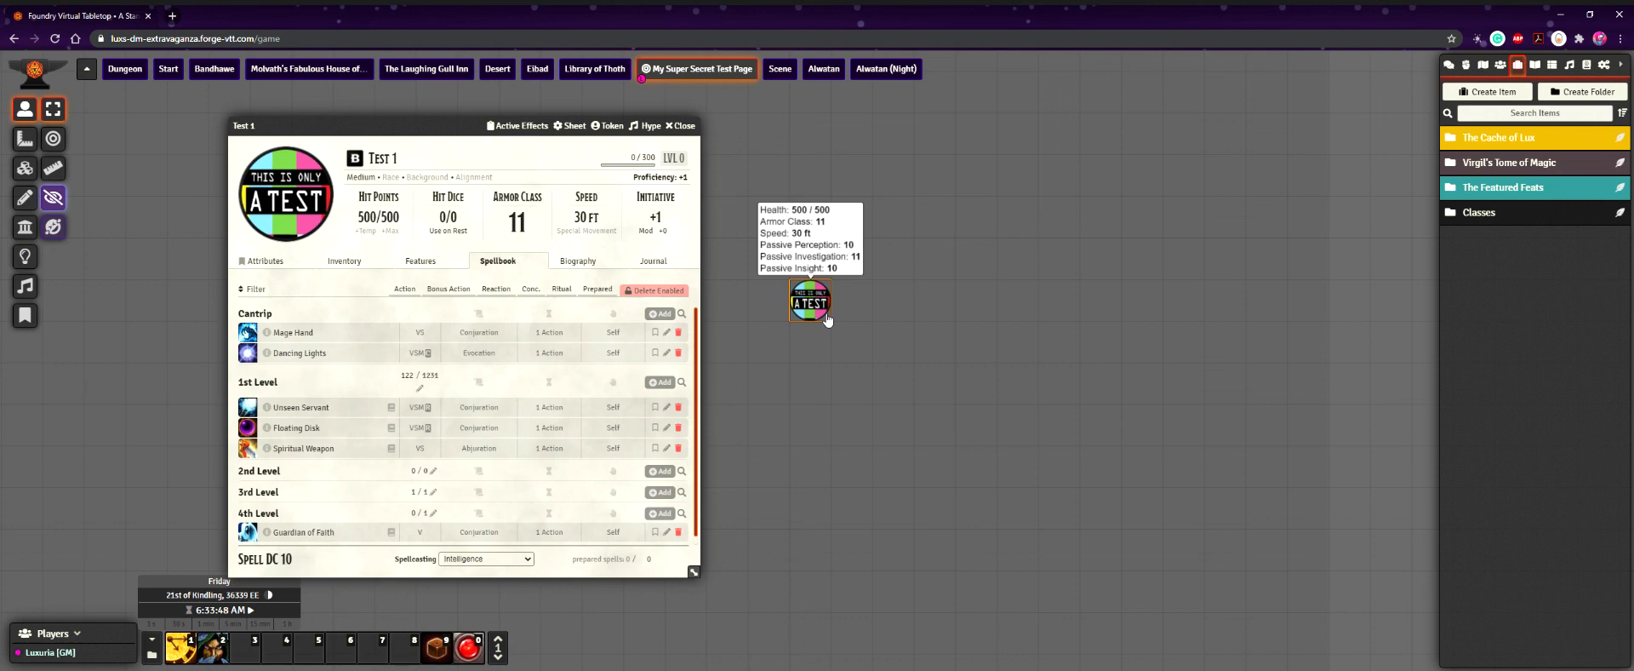
{"action": "left_click", "coordinate": [340, 269]}
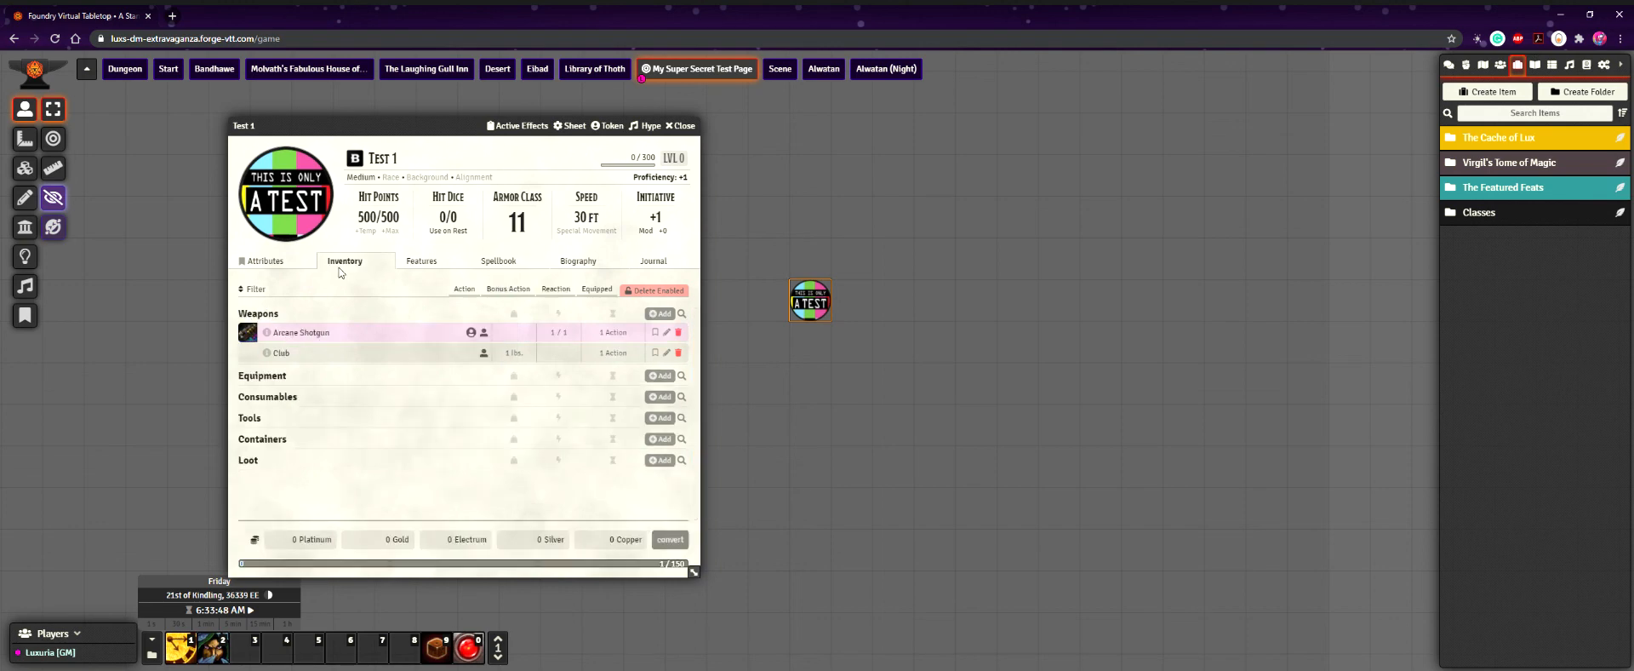
{"action": "left_click", "coordinate": [667, 353]}
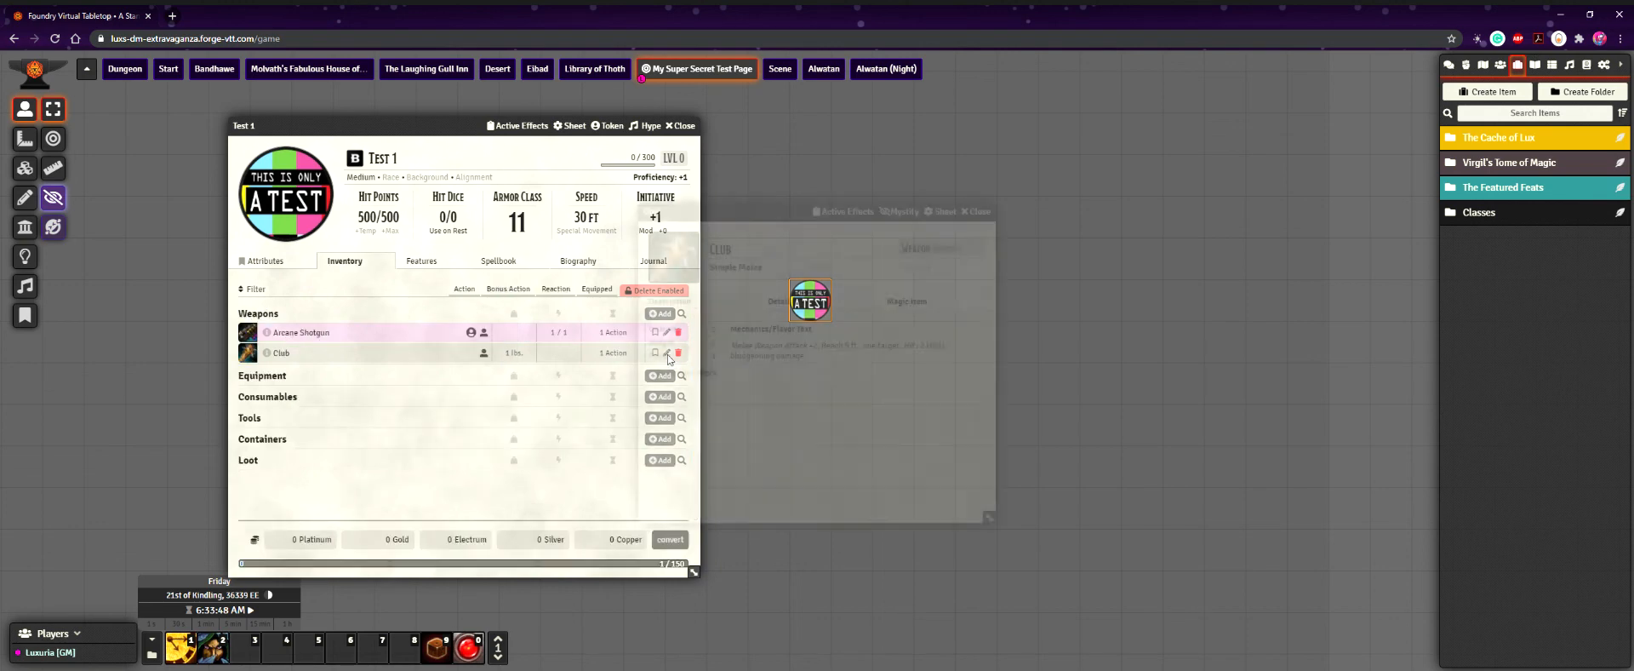
{"action": "left_click", "coordinate": [792, 301]}
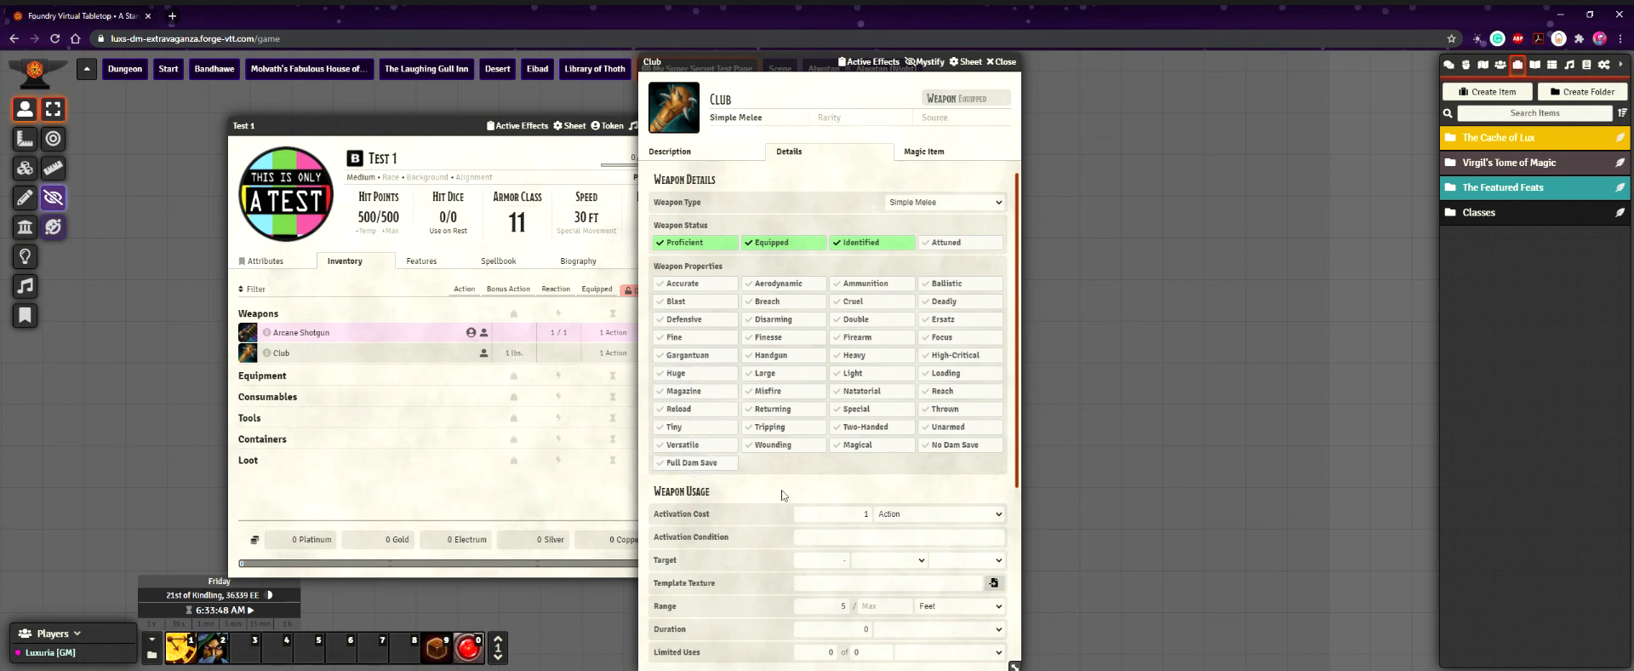
- Examine the Club's weapon usage and weapon attack settings, and close the item
{"action": "left_click", "coordinate": [829, 540]}
{"action": "left_click", "coordinate": [719, 503]}
{"action": "scroll", "coordinate": [672, 468], "scroll_direction": "down", "scroll_amount": 3}
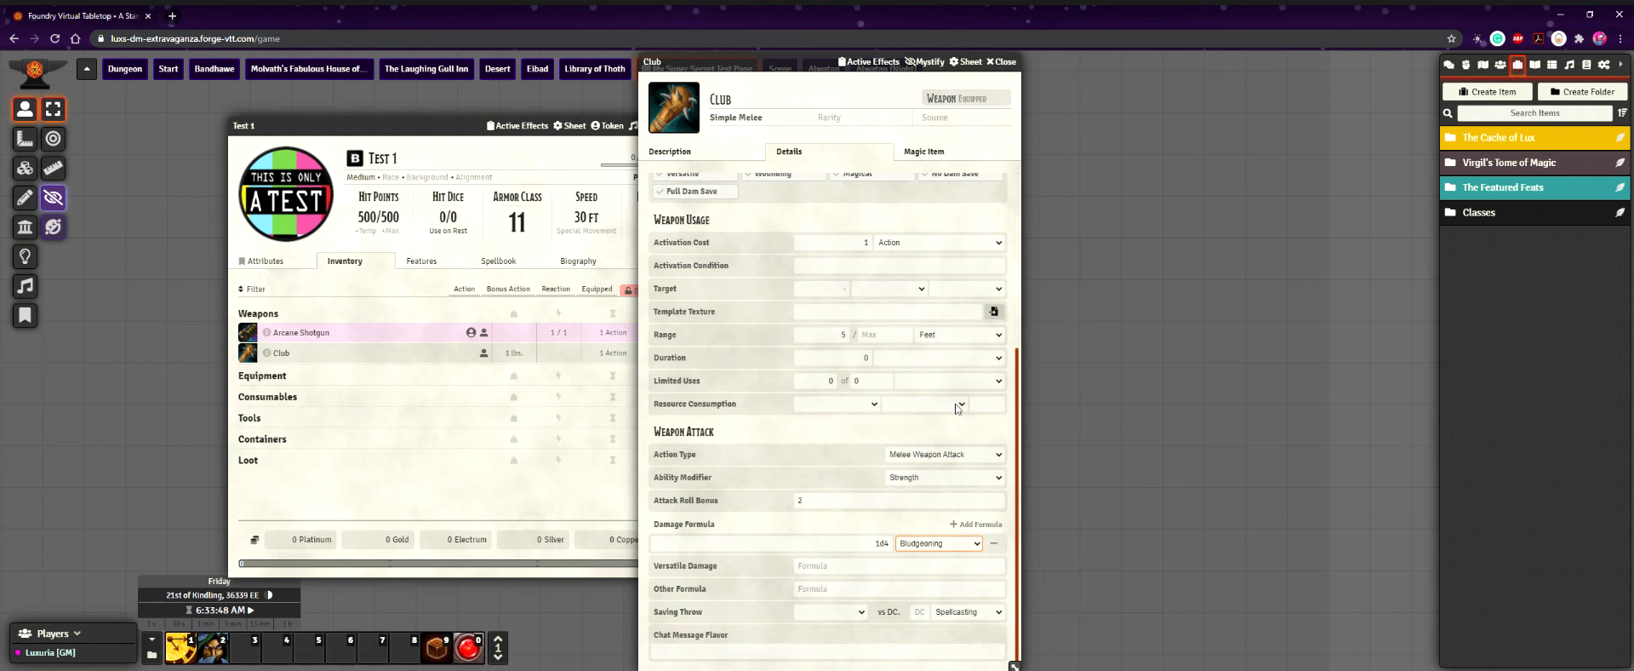
{"action": "left_click", "coordinate": [839, 533]}
{"action": "left_click", "coordinate": [1002, 62]}
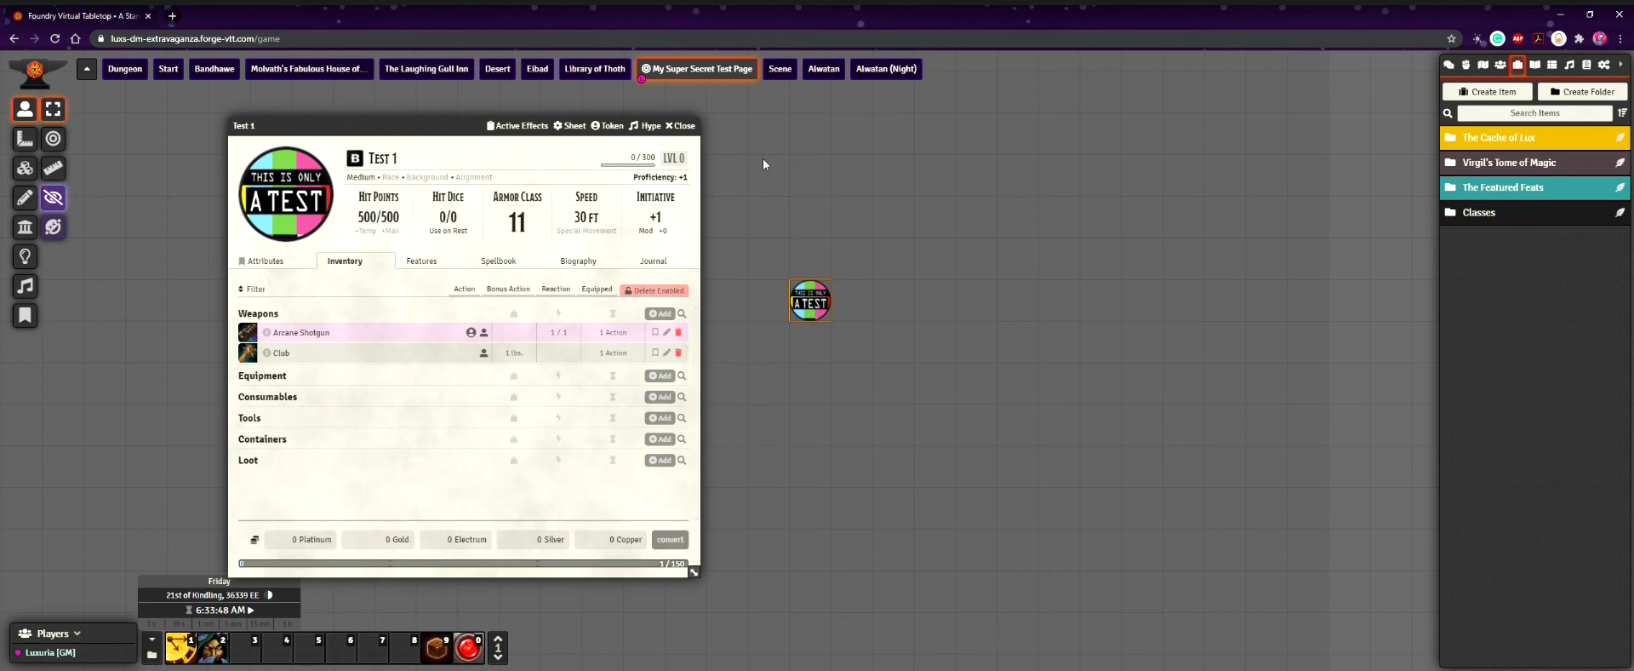
- Examine the complete list of installed modules in the module management settings, and close it
{"action": "left_click", "coordinate": [1587, 66]}
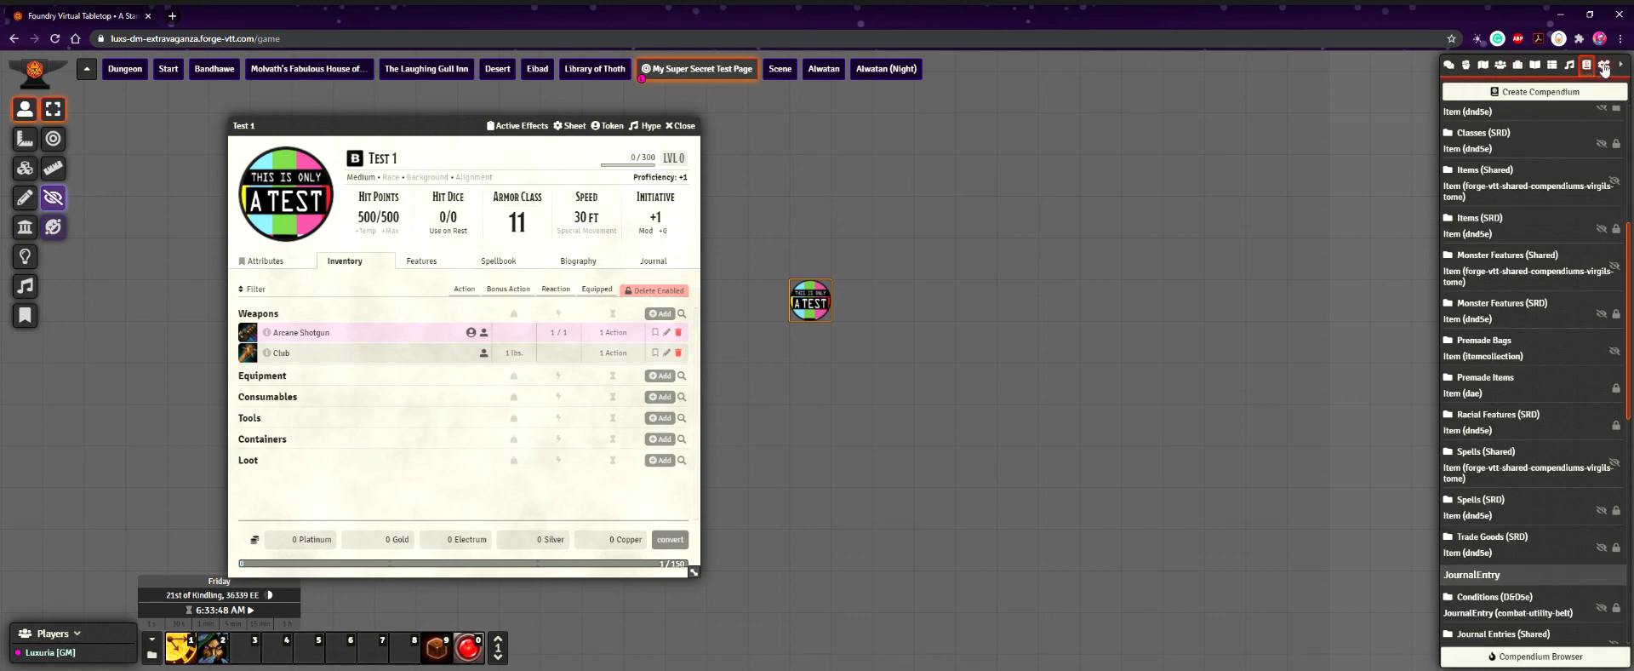
{"action": "left_click", "coordinate": [1604, 66]}
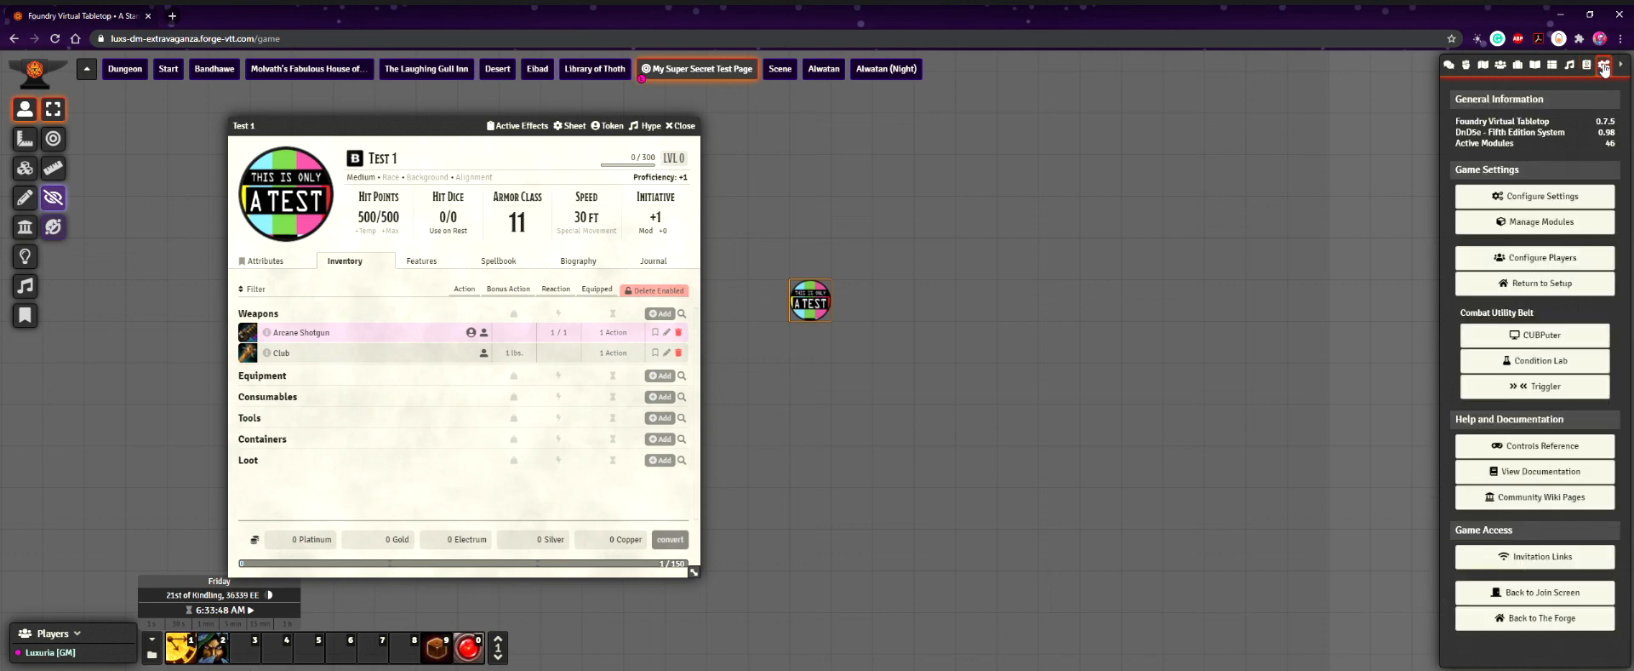
{"action": "left_click", "coordinate": [1505, 220]}
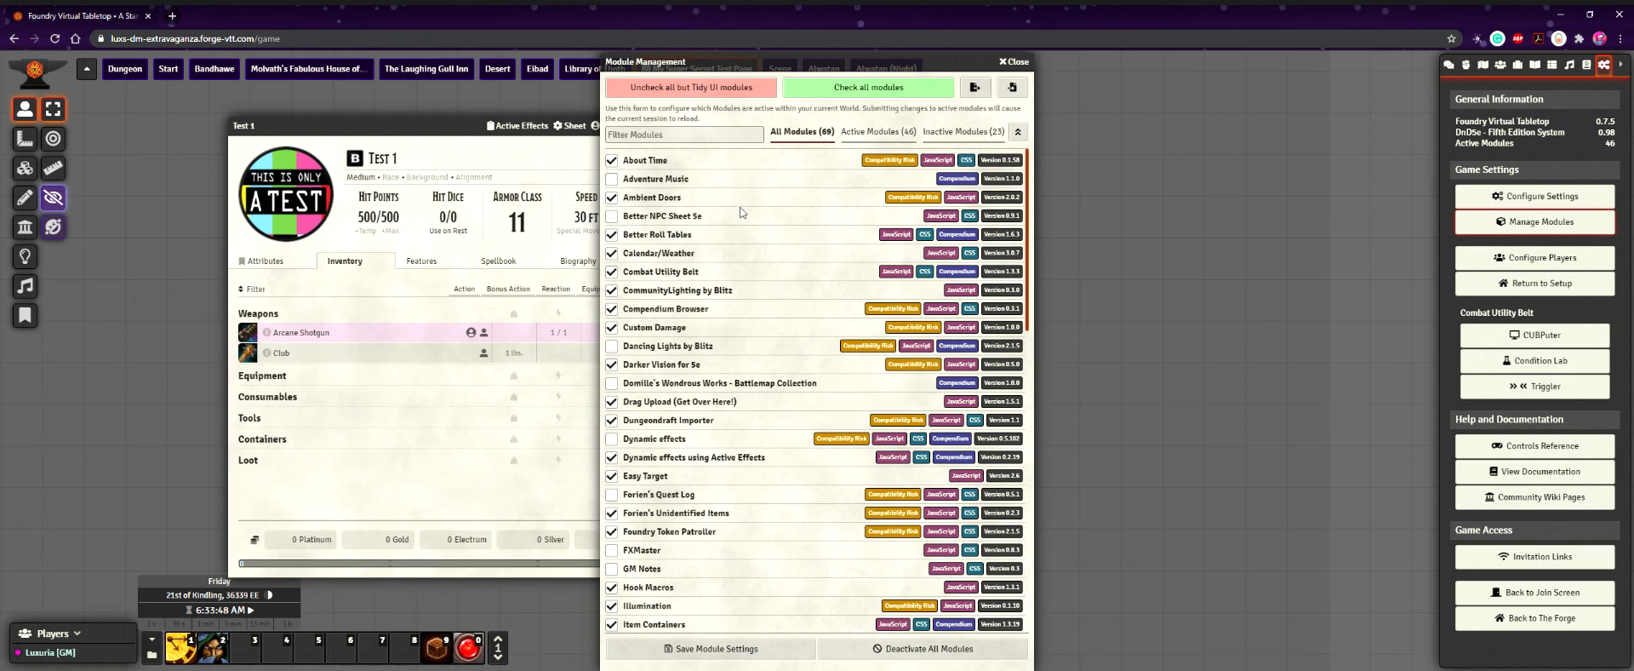
{"action": "scroll", "coordinate": [753, 307], "scroll_direction": "down", "scroll_amount": 3}
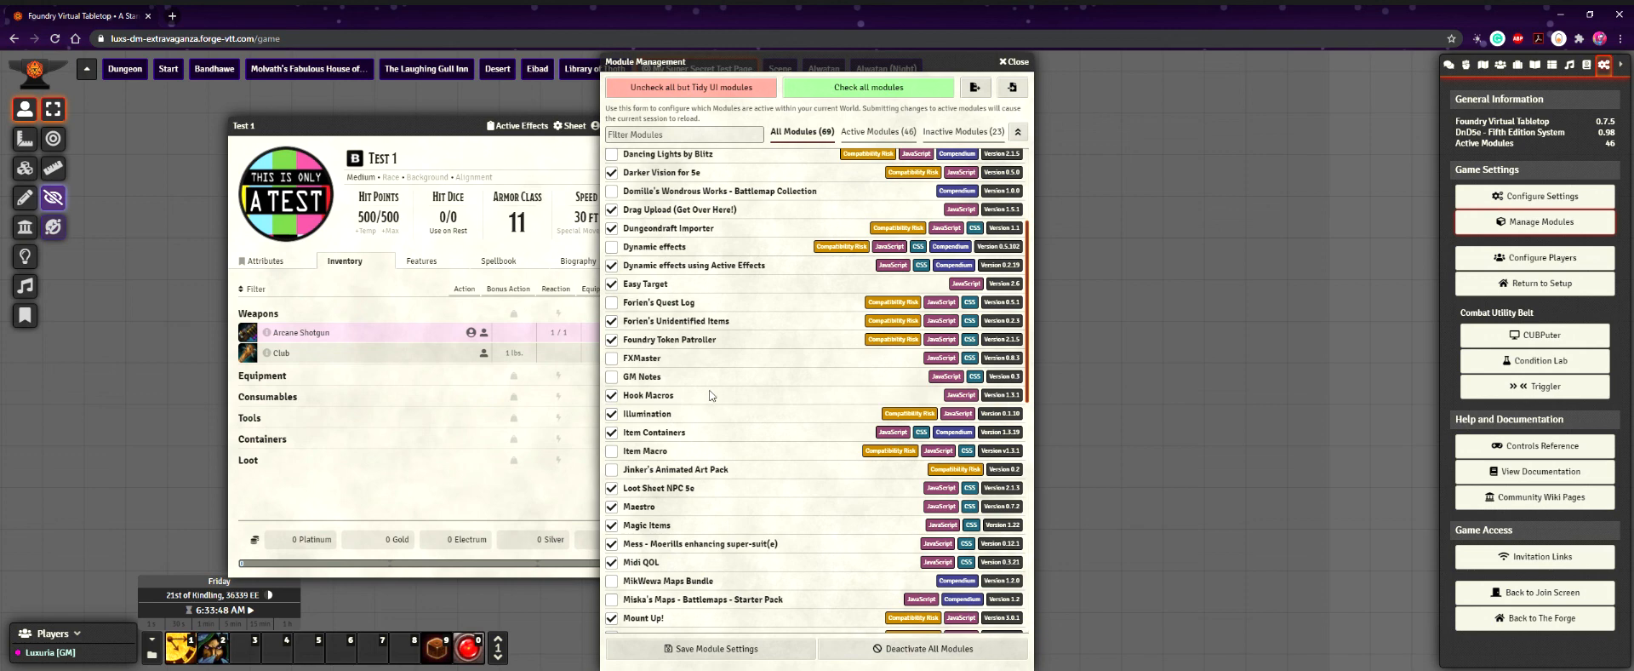
{"action": "scroll", "coordinate": [711, 395], "scroll_direction": "down", "scroll_amount": 1}
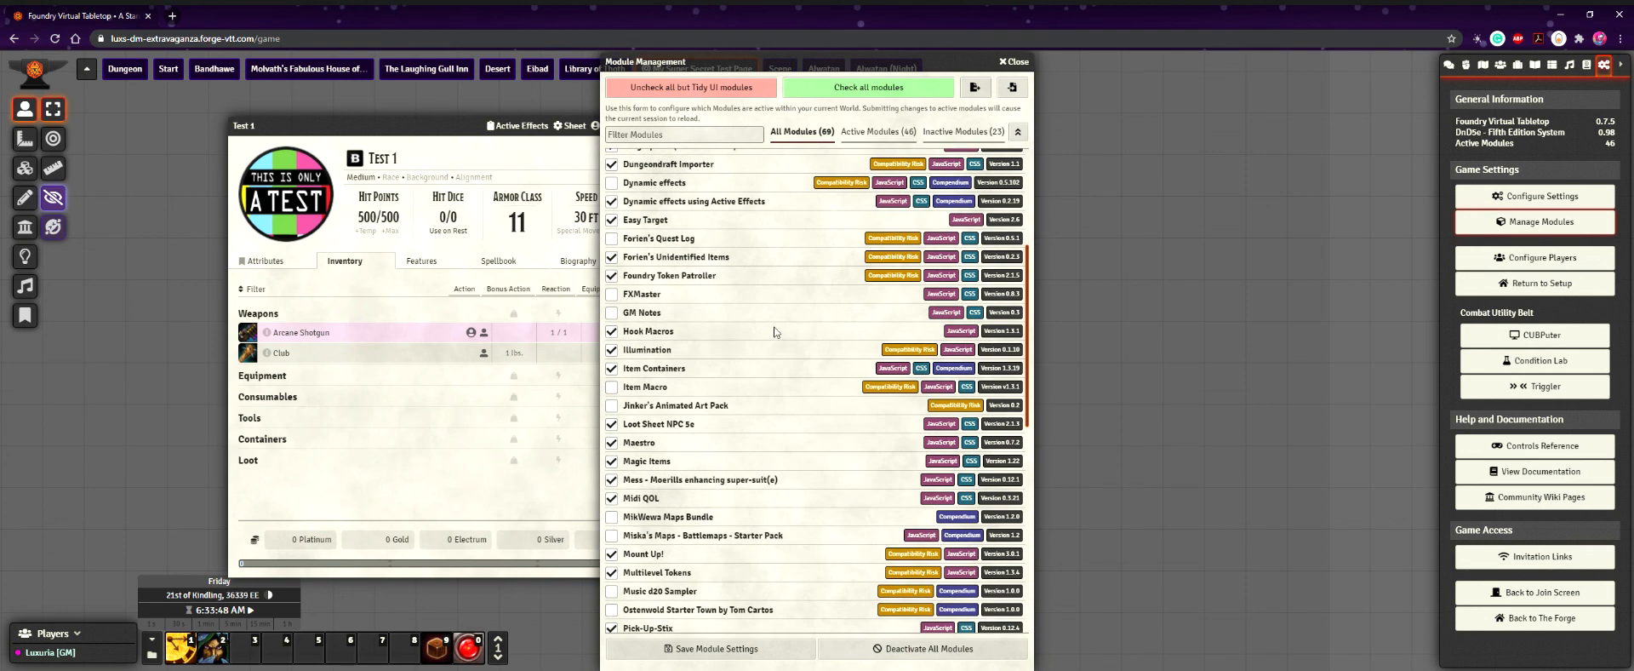
{"action": "scroll", "coordinate": [684, 233], "scroll_direction": "down", "scroll_amount": 3}
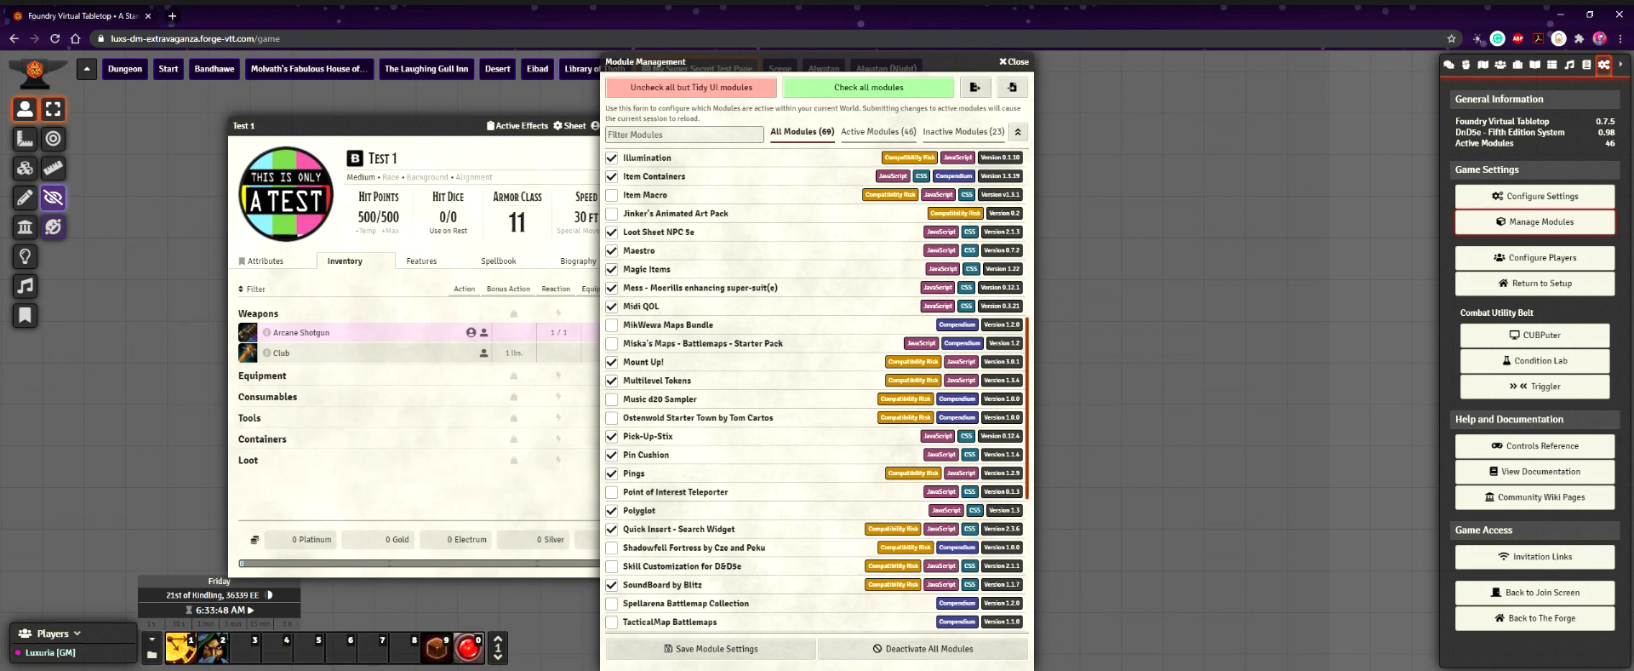
{"action": "scroll", "coordinate": [819, 600], "scroll_direction": "down", "scroll_amount": 3}
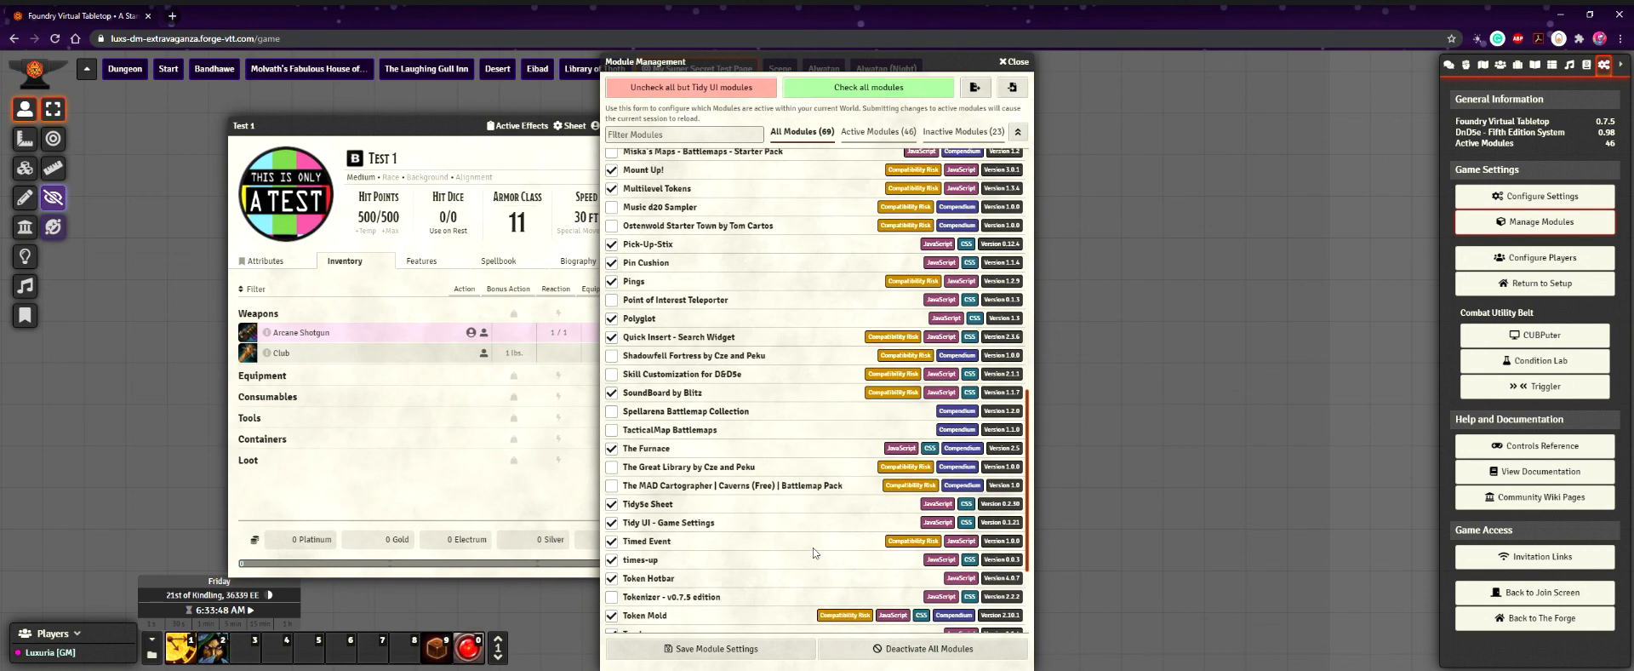
{"action": "scroll", "coordinate": [814, 552], "scroll_direction": "down", "scroll_amount": 3}
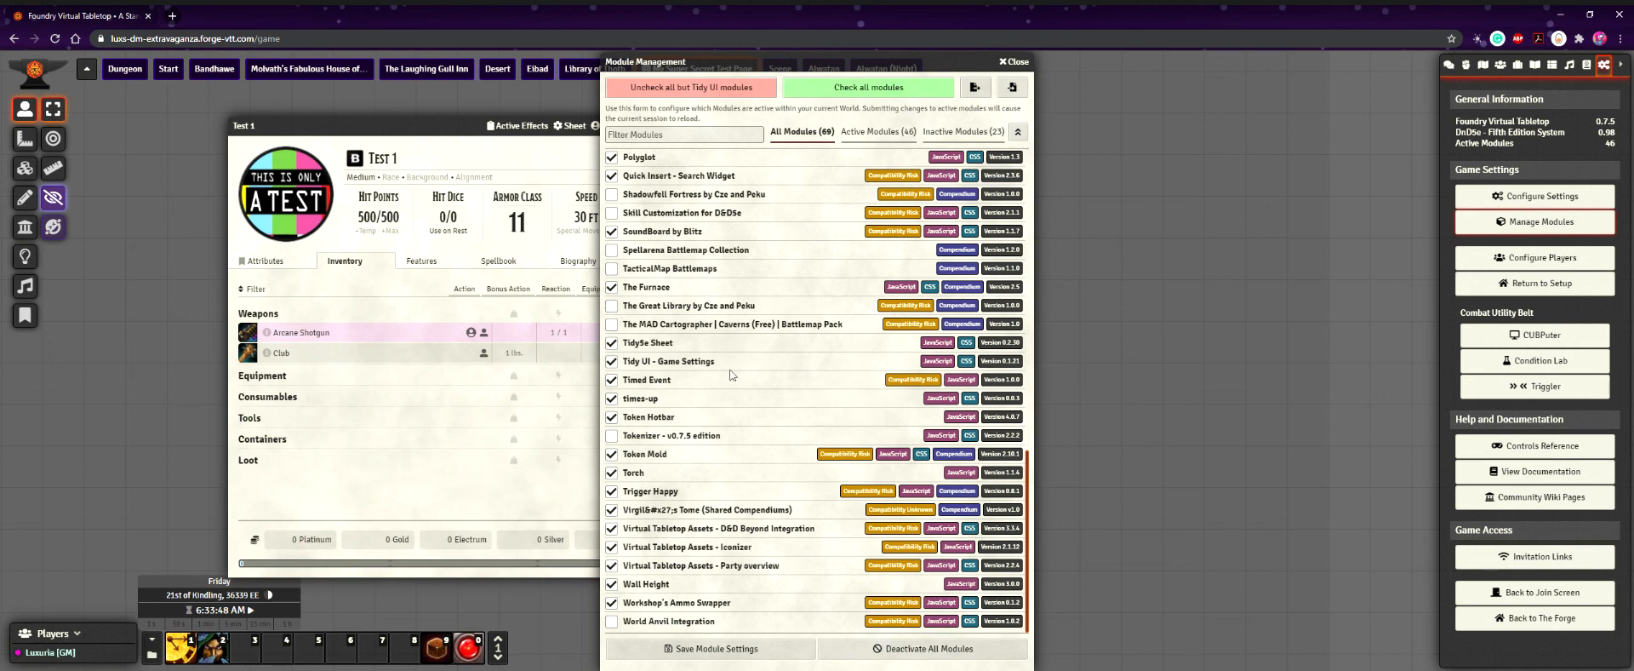
{"action": "left_click", "coordinate": [1013, 62]}
{"action": "key", "text": "Up"}
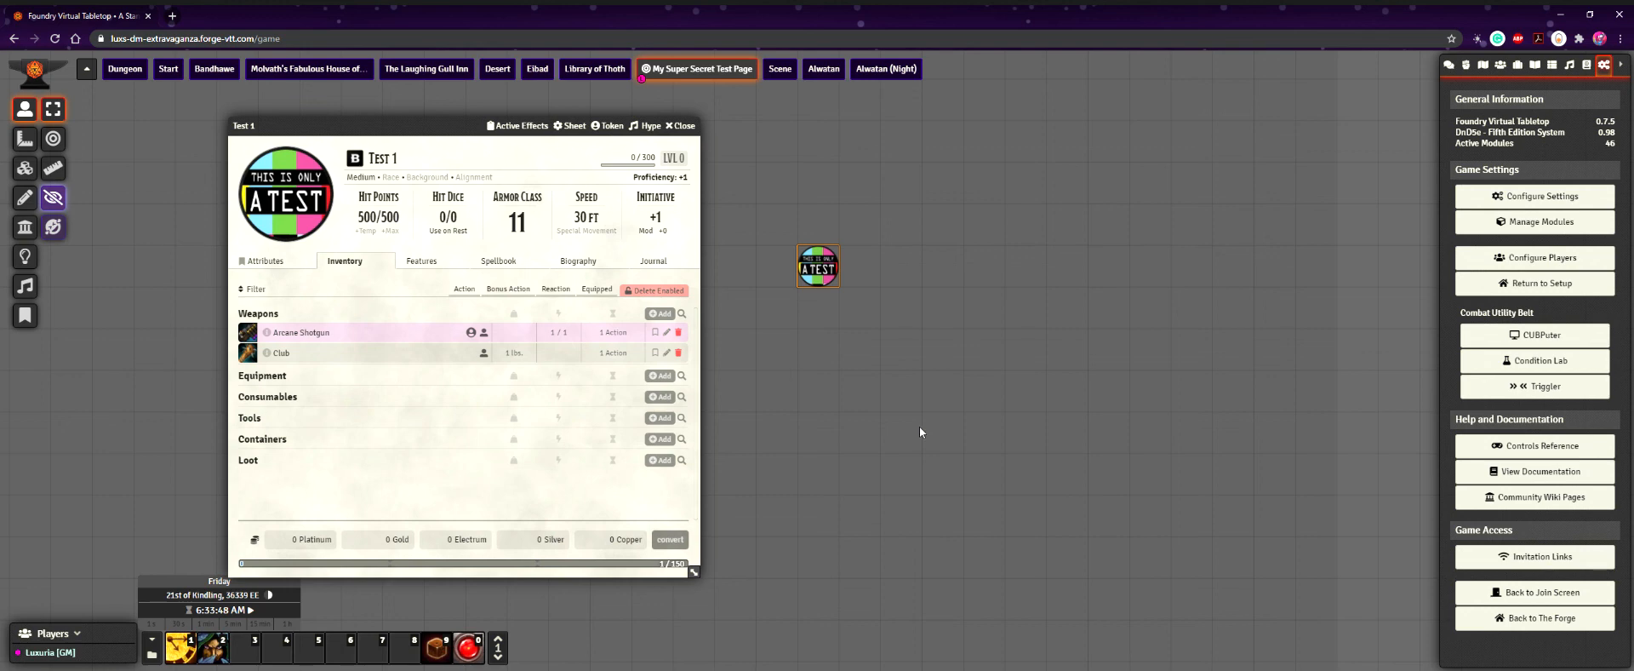
- Look into The Cache of Lux item folder, and check the Test 1 character's features and spellbook
{"action": "left_click", "coordinate": [1518, 65]}
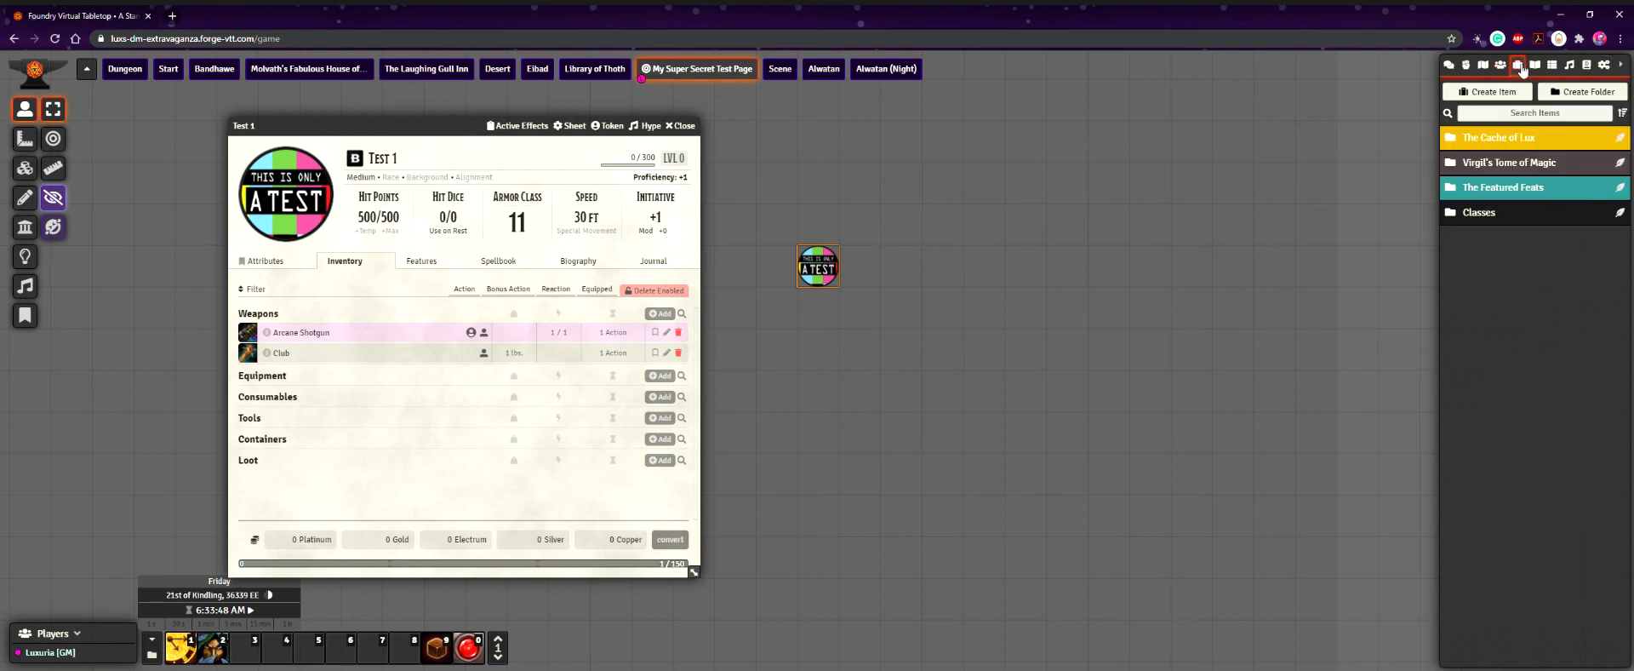
{"action": "left_click", "coordinate": [1511, 141]}
{"action": "left_click", "coordinate": [1511, 142]}
{"action": "left_click", "coordinate": [406, 270]}
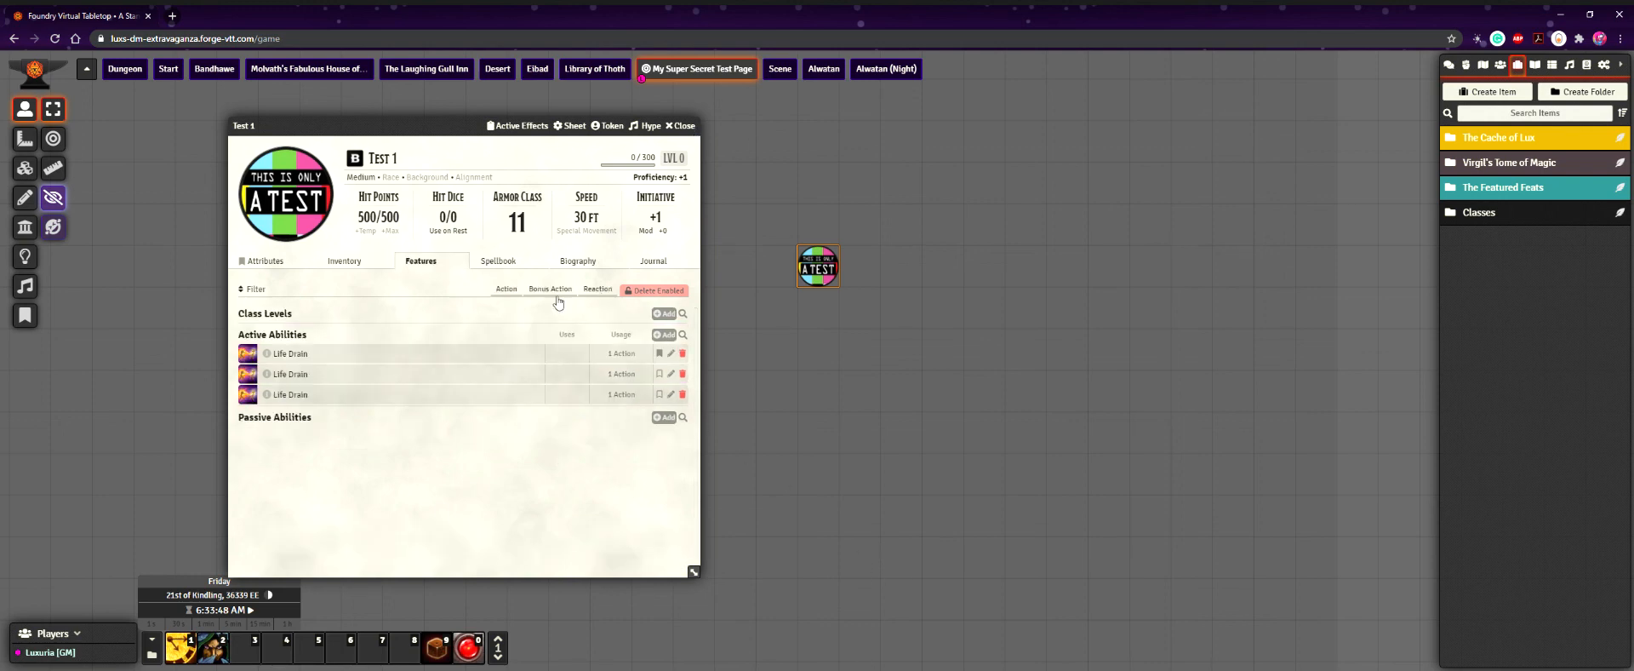
{"action": "left_click", "coordinate": [514, 263]}
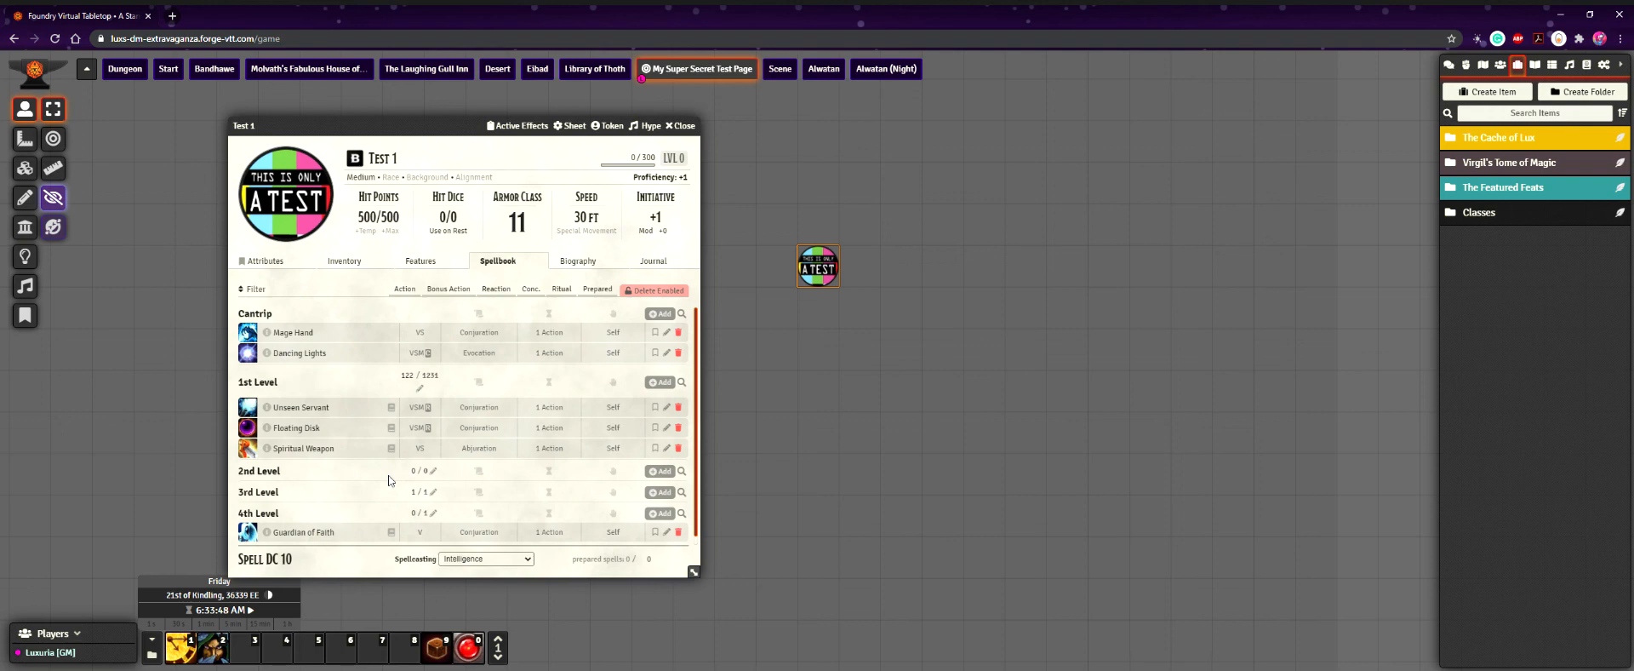
{"action": "left_click_drag", "start_coordinate": [1093, 204], "coordinate": [1026, 315]}
{"action": "left_click_drag", "start_coordinate": [980, 258], "coordinate": [1044, 415]}
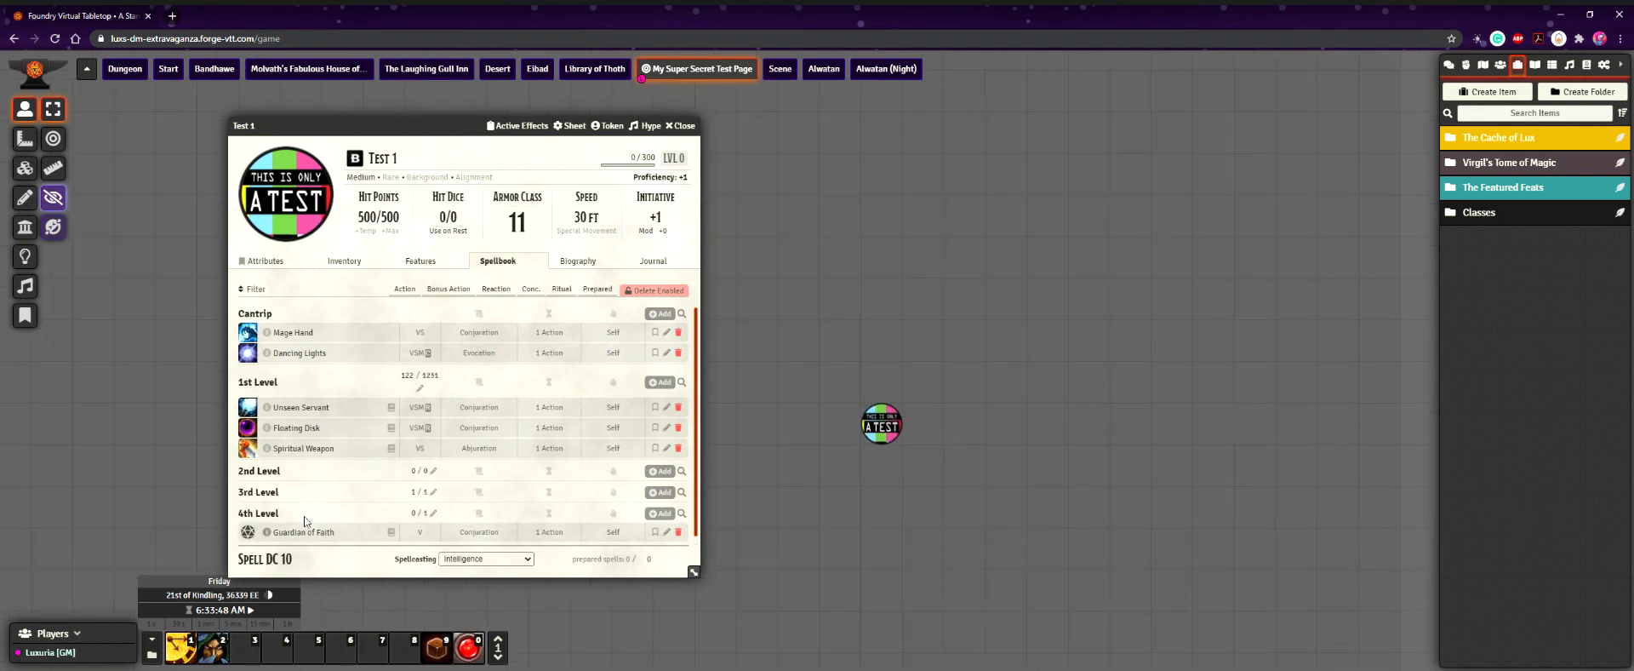
{"action": "scroll", "coordinate": [304, 545], "scroll_direction": "down", "scroll_amount": 1}
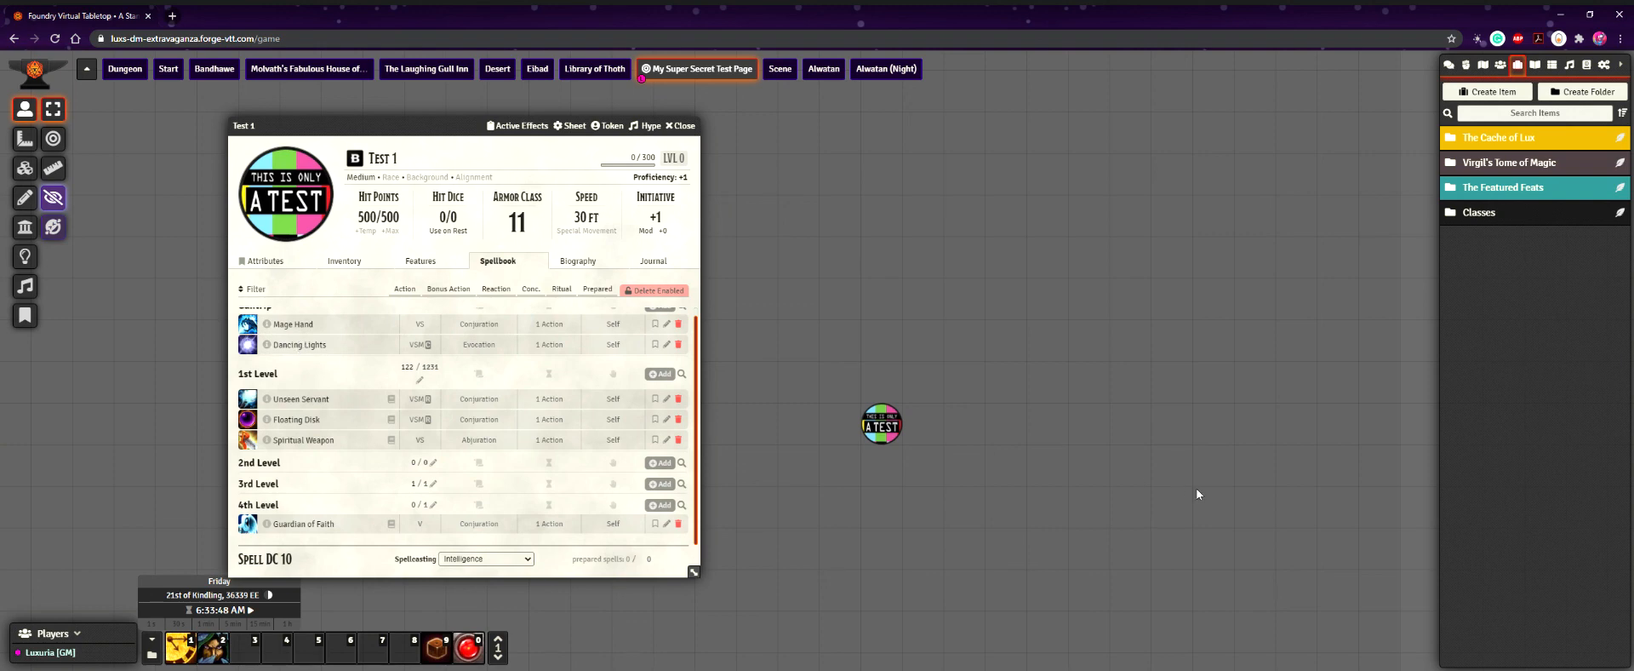
{"action": "scroll", "coordinate": [1142, 422], "scroll_direction": "up", "scroll_amount": 5}
{"action": "left_click_drag", "start_coordinate": [1197, 488], "coordinate": [1222, 439]}
{"action": "scroll", "coordinate": [1223, 444], "scroll_direction": "down", "scroll_amount": 2}
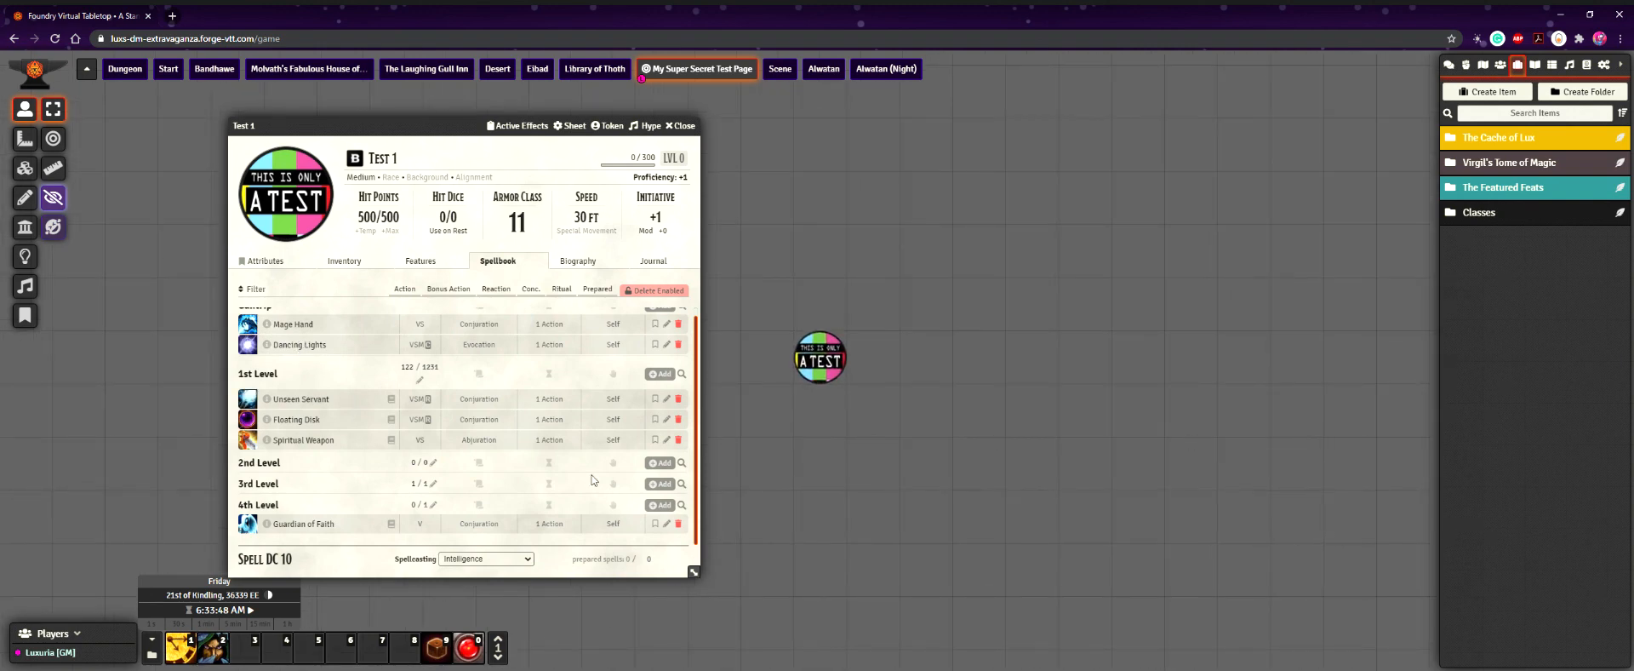
{"action": "scroll", "coordinate": [1069, 438], "scroll_direction": "down", "scroll_amount": 3}
{"action": "mouse_move", "coordinate": [830, 364]}
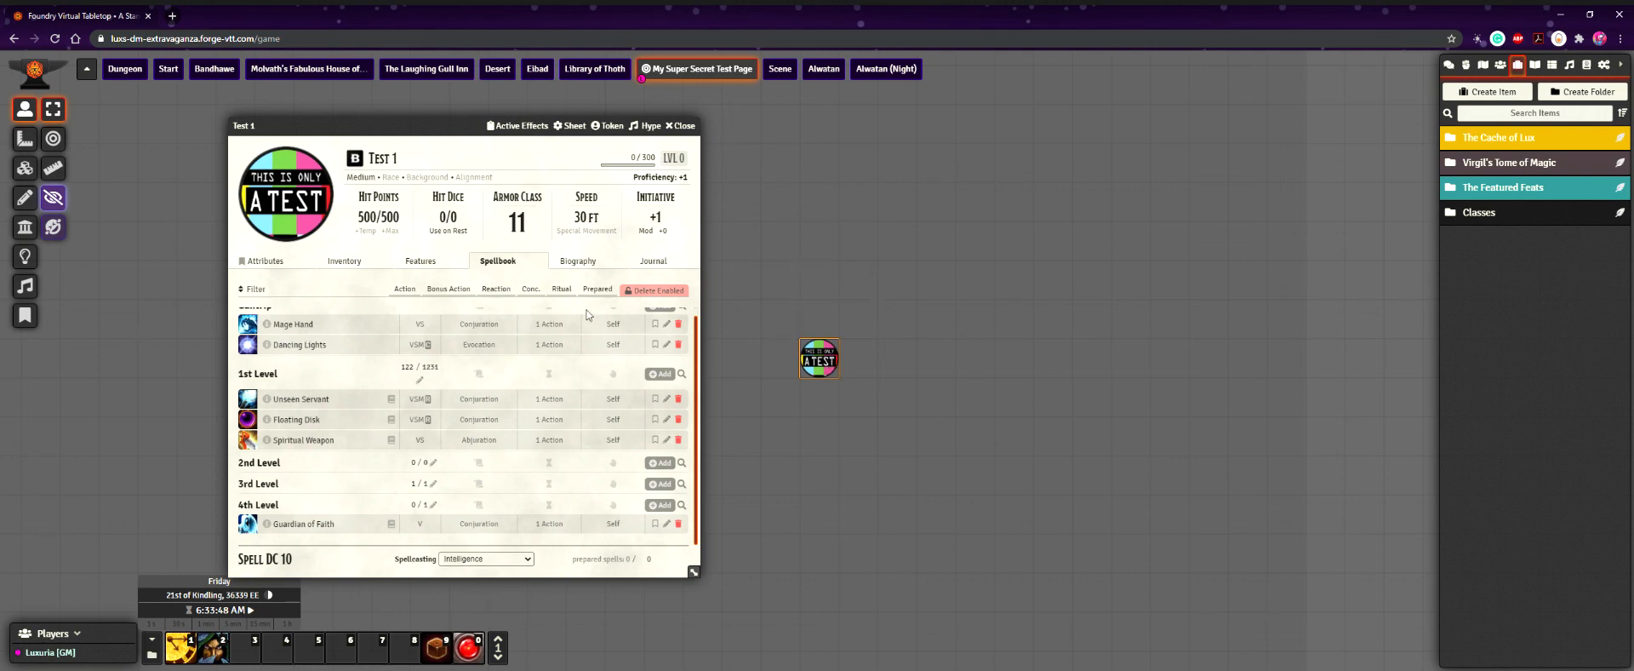
- Open the Mage Hand spell's active effects beside the spell sheet and show the effect summary
{"action": "left_click", "coordinate": [666, 325]}
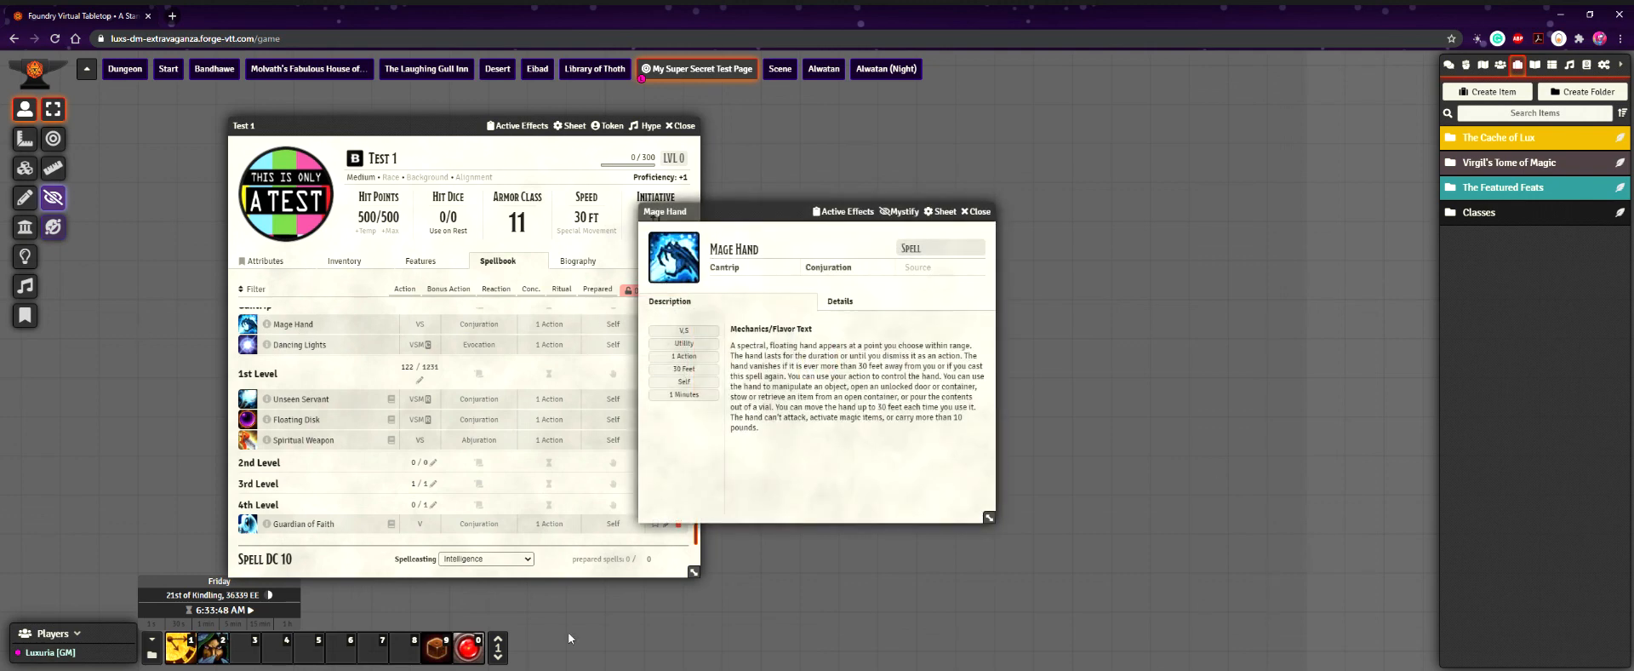
{"action": "left_click", "coordinate": [848, 215]}
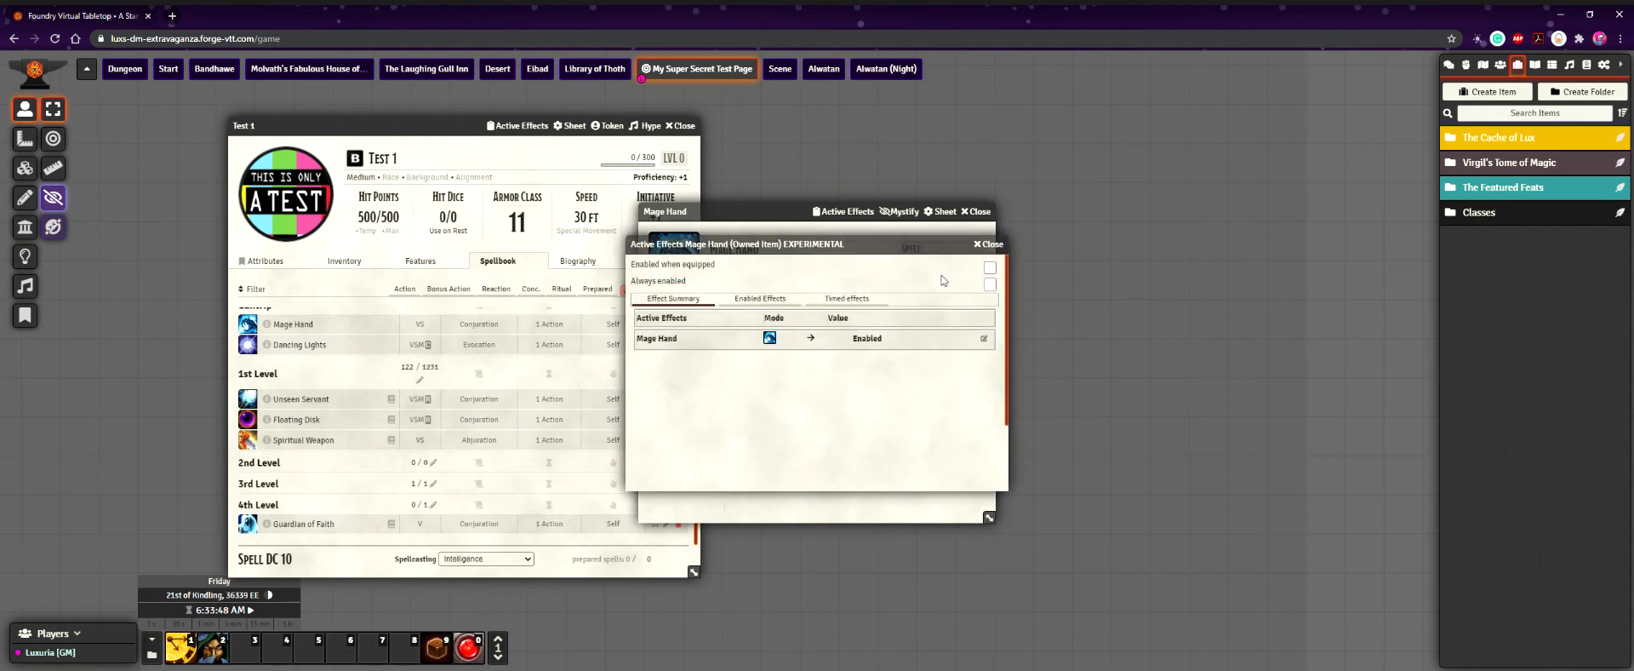
{"action": "left_click_drag", "start_coordinate": [768, 213], "coordinate": [346, 205]}
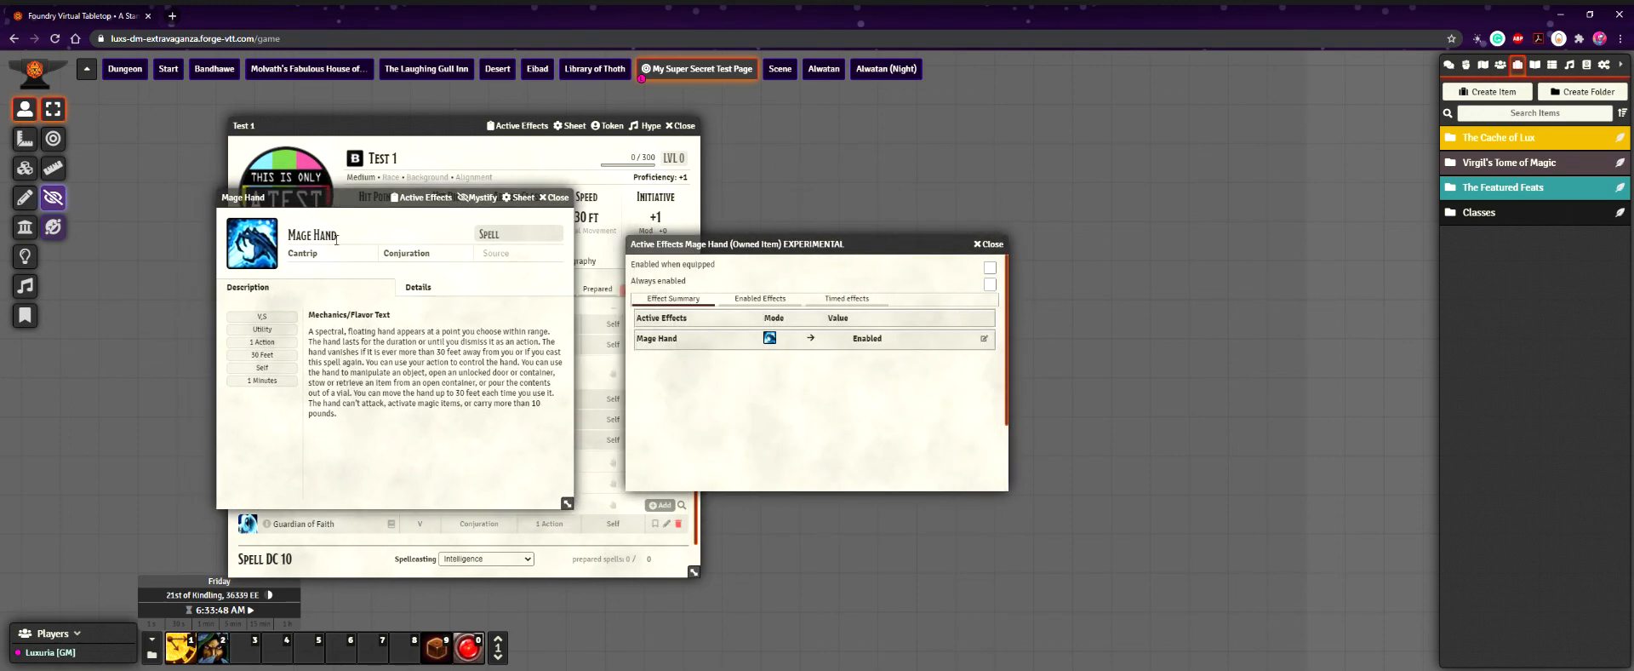
{"action": "left_click", "coordinate": [696, 299]}
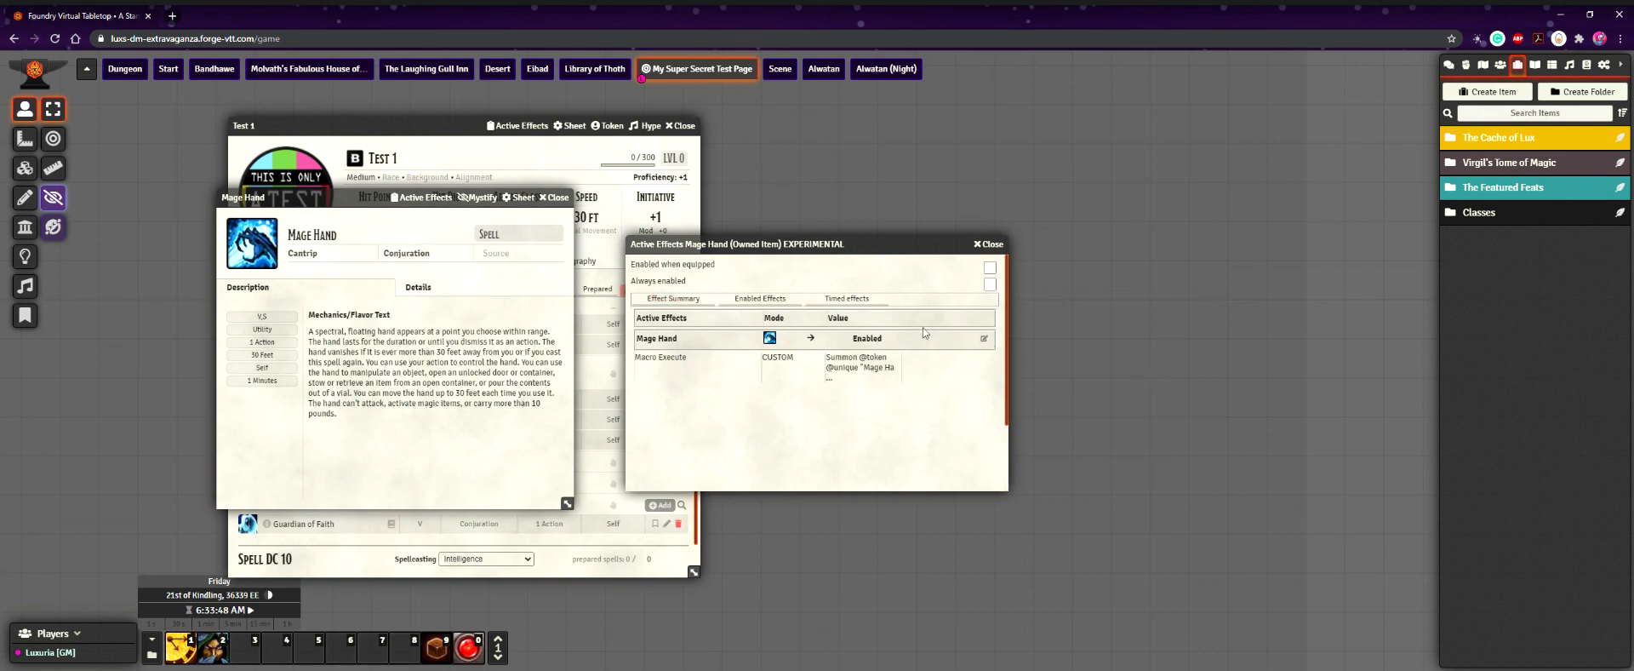
- Open the configuration of the Mage Hand active effect and check its duration and effects settings
{"action": "left_click", "coordinate": [984, 338]}
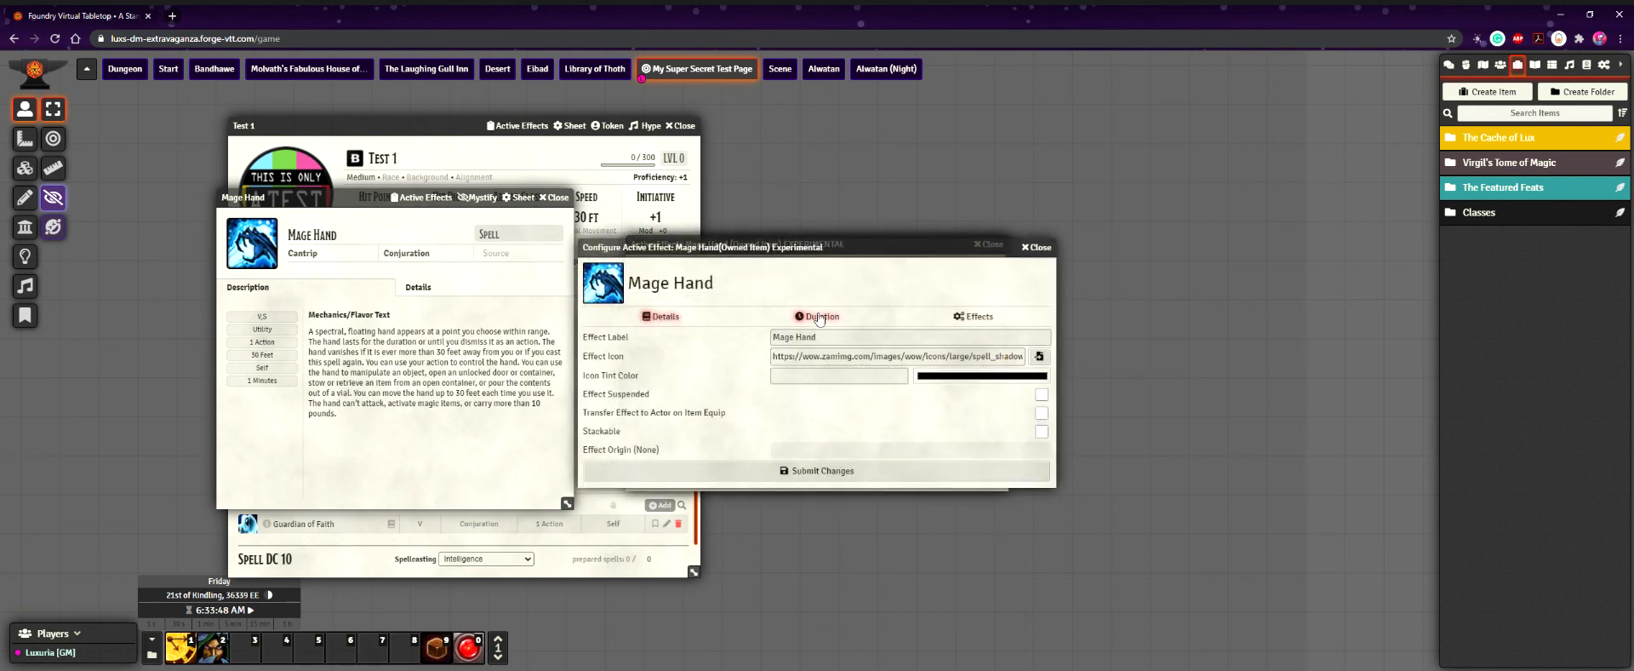
{"action": "left_click", "coordinate": [817, 315]}
{"action": "left_click", "coordinate": [973, 316]}
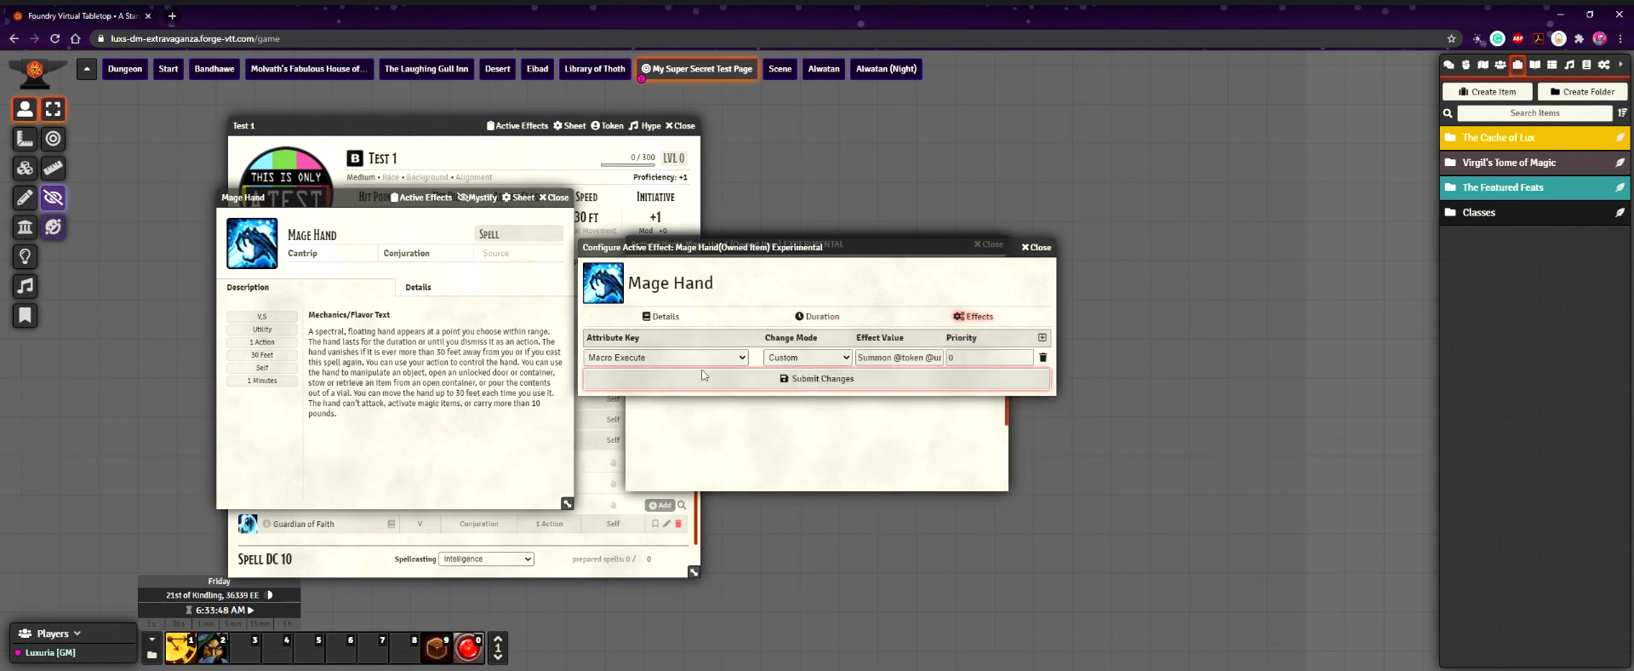
- Examine the change mode and read the entire effect value of the Macro Execute entry in the Mage Hand effect
{"action": "left_click", "coordinate": [815, 356]}
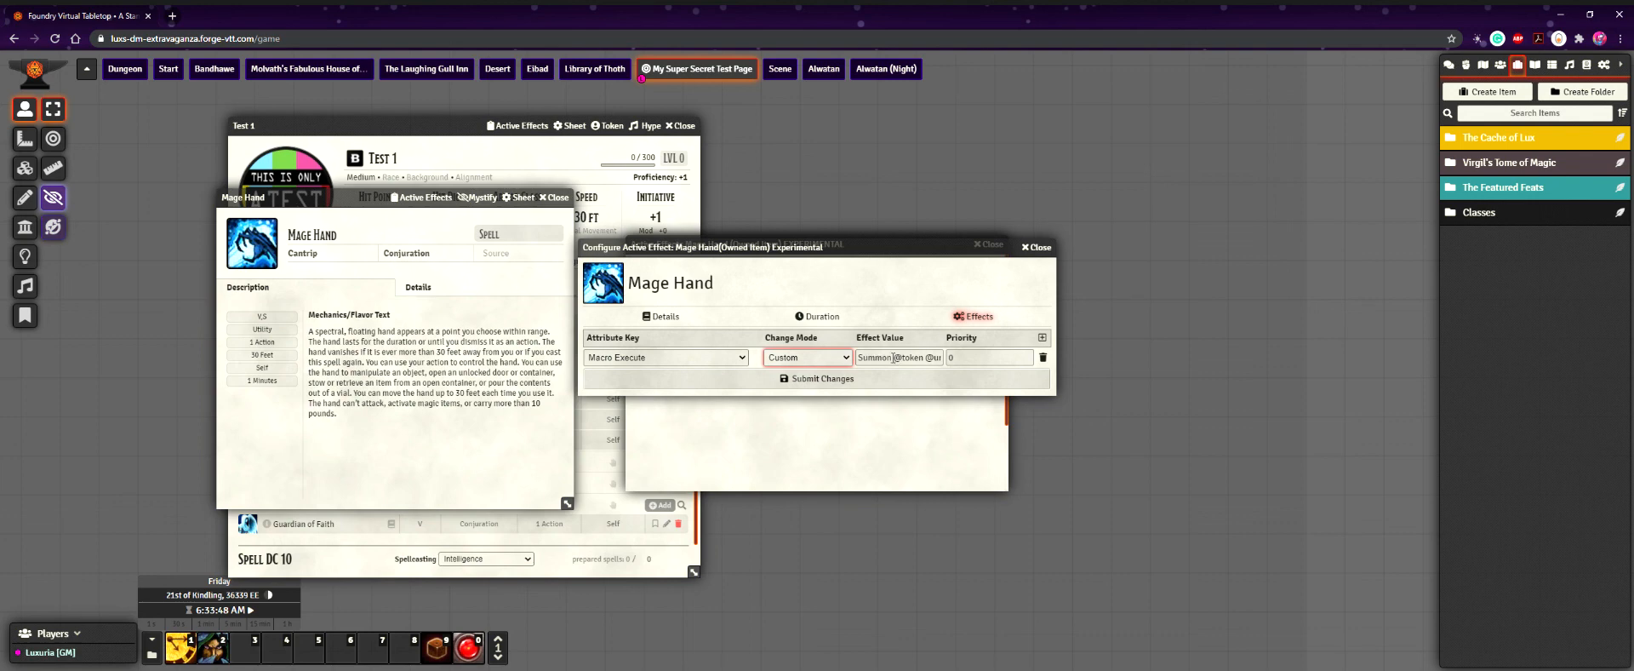
{"action": "left_click_drag", "start_coordinate": [860, 362], "coordinate": [897, 363]}
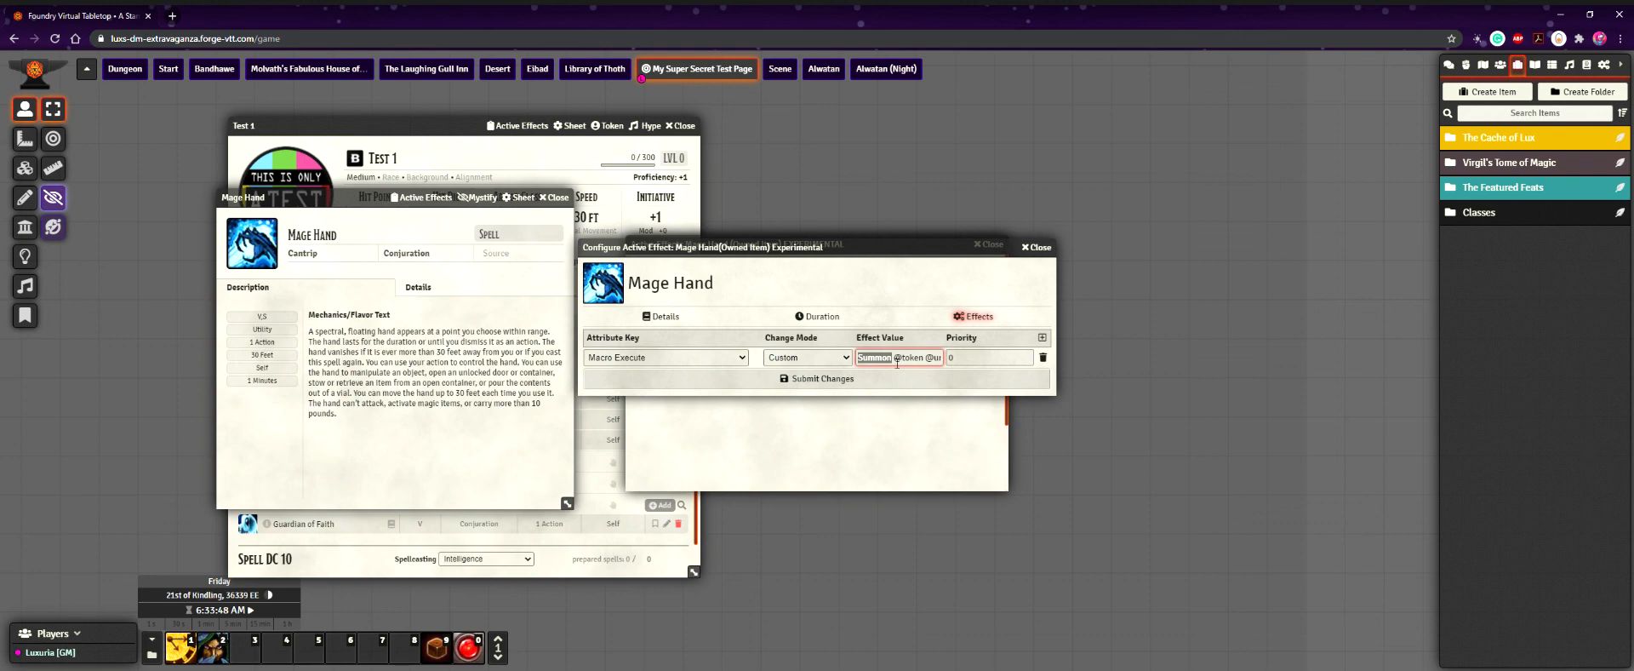
{"action": "key", "text": "Right"}
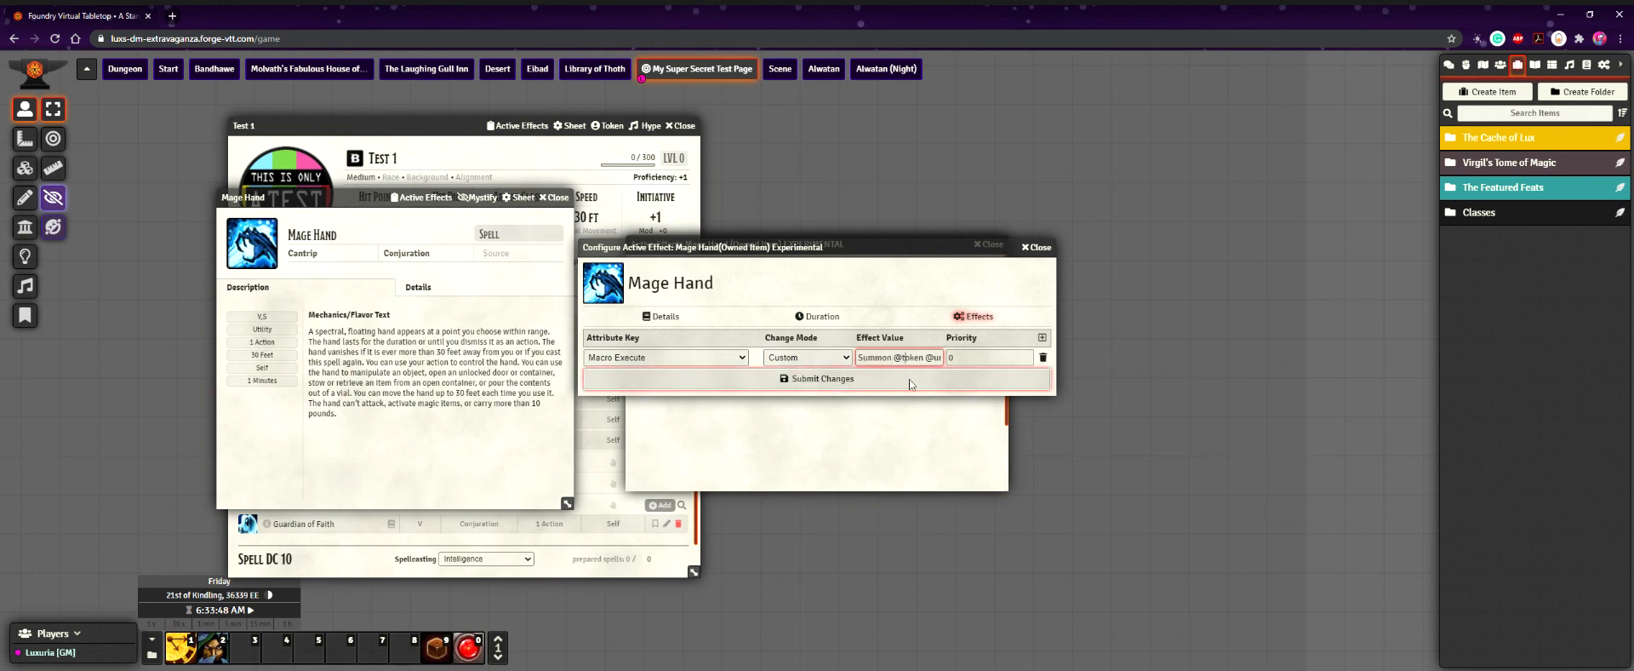
{"action": "key", "text": "Right"}
{"action": "key", "text": "Right"}
{"action": "key", "text": "Right"}
{"action": "key", "text": "Right"}
{"action": "key", "text": "Right"}
{"action": "key", "text": "Right"}
{"action": "key", "text": "Right"}
{"action": "key", "text": "Right"}
{"action": "key", "text": "Right"}
{"action": "key", "text": "Right"}
{"action": "key", "text": "Right"}
{"action": "key", "text": "Right"}
{"action": "key", "text": "Right"}
{"action": "key", "text": "Right"}
{"action": "key", "text": "Right"}
{"action": "key", "text": "Right"}
{"action": "key", "text": "Right"}
{"action": "key", "text": "Right"}
{"action": "key", "text": "Right"}
{"action": "key", "text": "Right"}
{"action": "key", "text": "Right"}
{"action": "key", "text": "Right"}
{"action": "key", "text": "Right"}
{"action": "key", "text": "Right"}
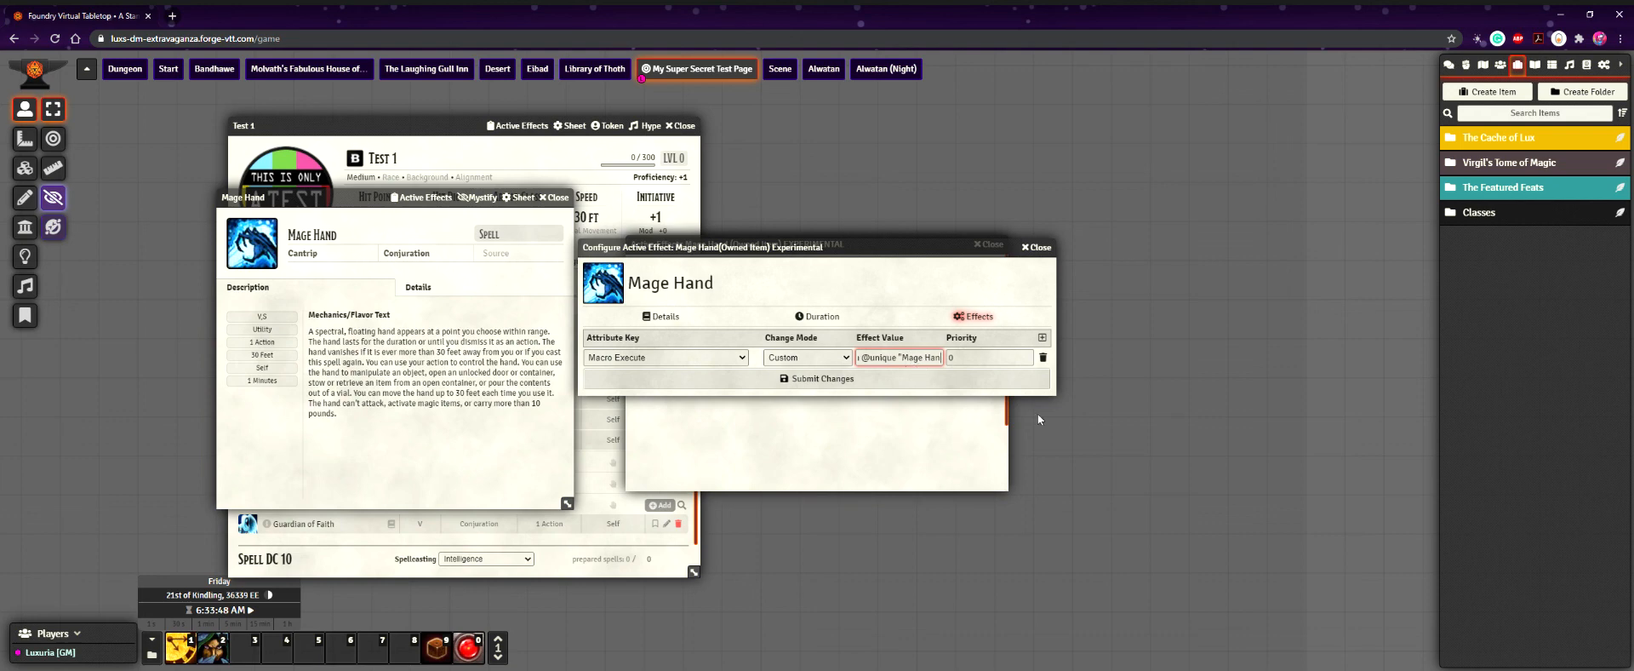
{"action": "key", "text": "Right"}
{"action": "key", "text": "Right"}
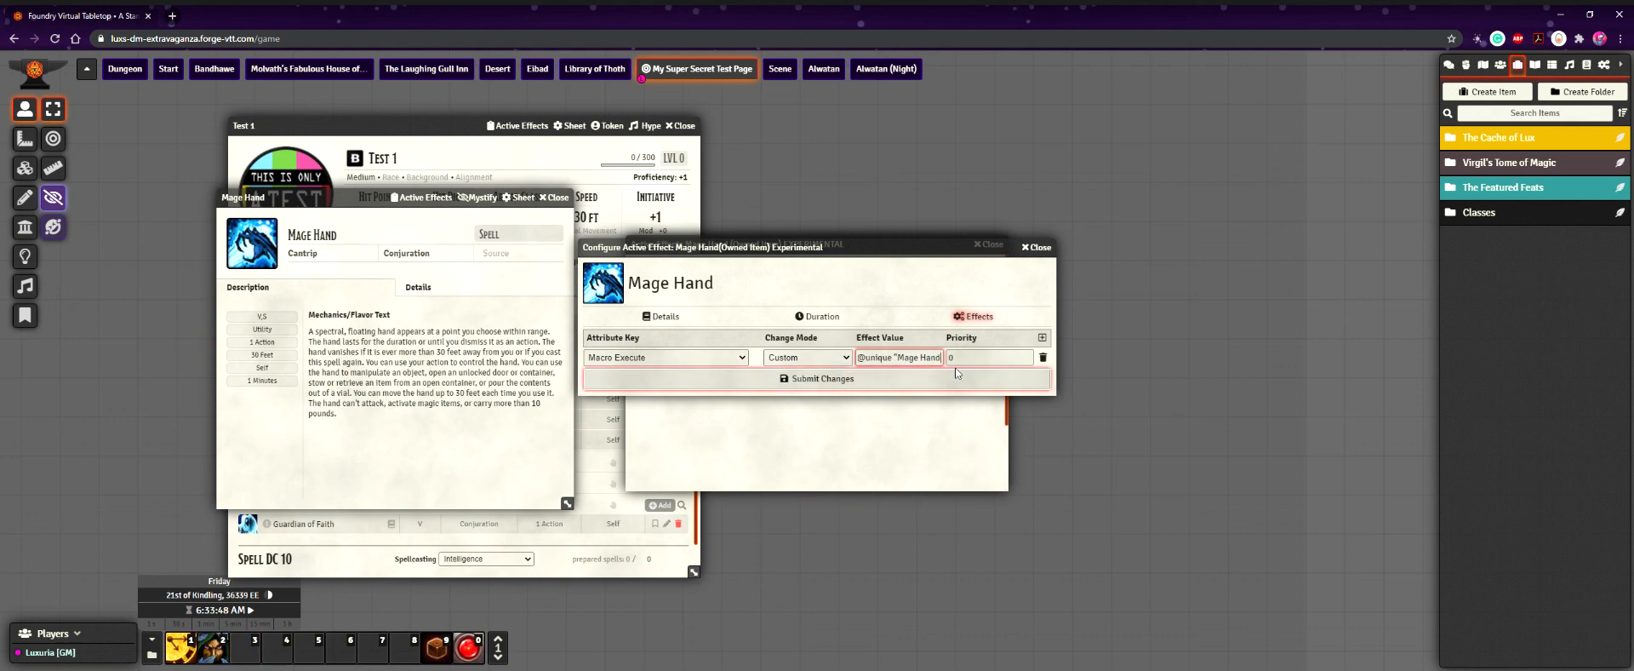
{"action": "type", "text": "100"}
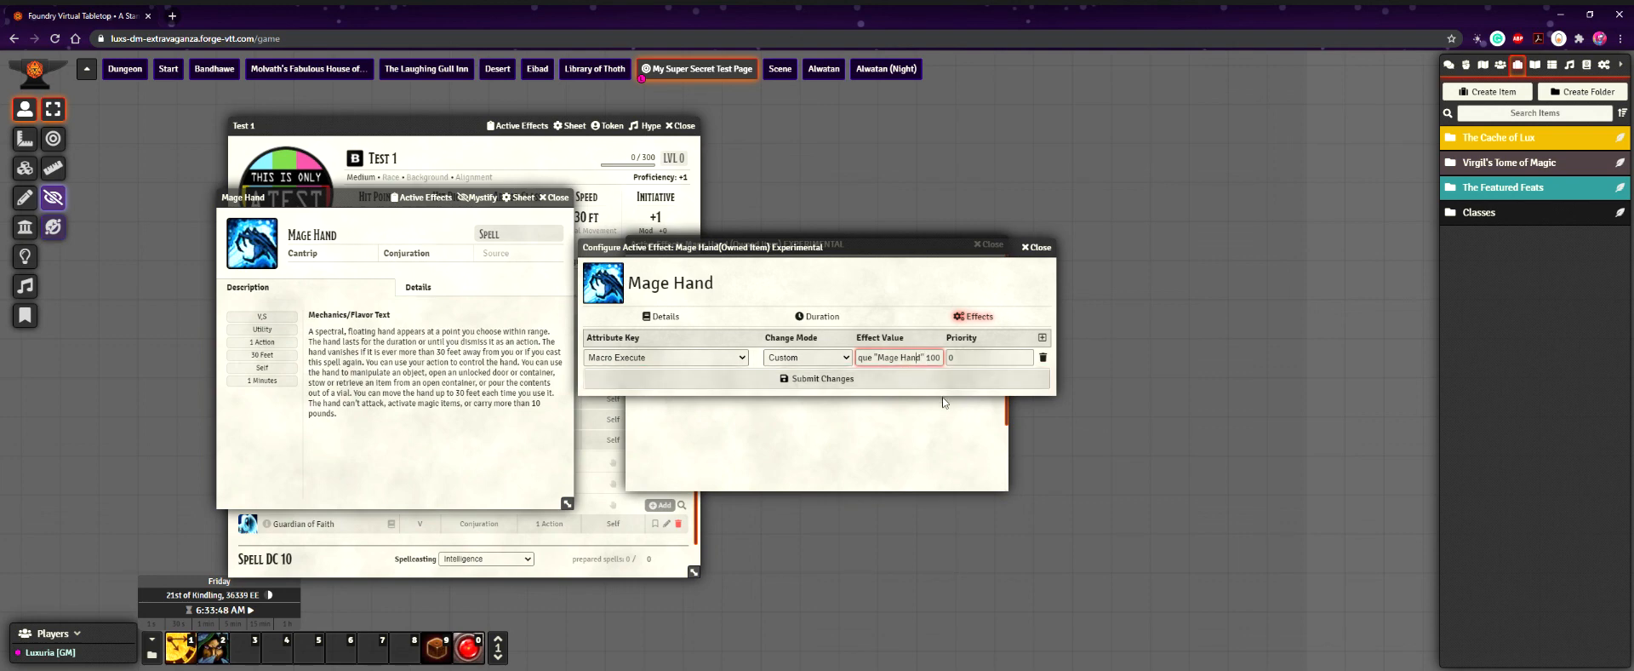
- Check the arguments that follow "Mage Hand" at the end of the Macro Execute effect value
{"action": "type", "text": "100 1"}
{"action": "double_click", "coordinate": [942, 363]}
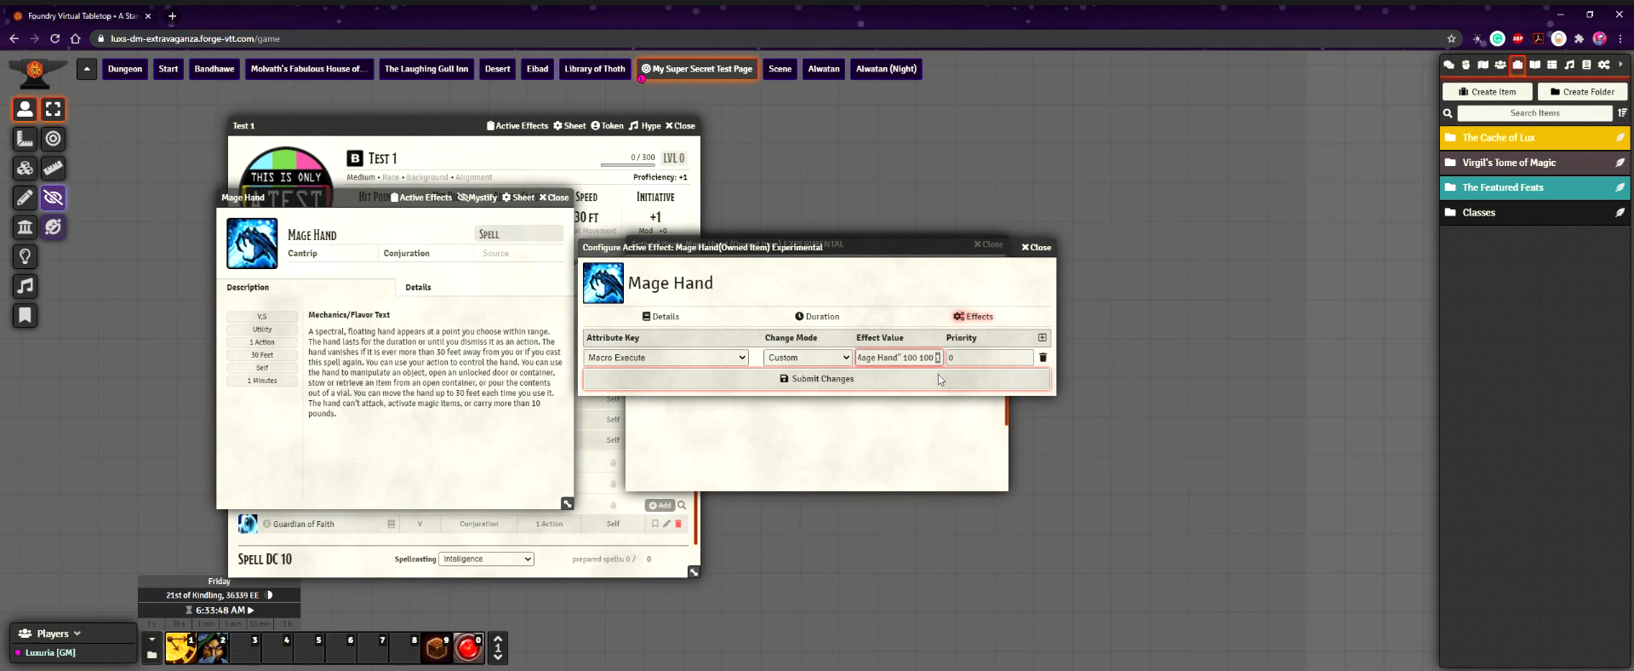
- Add two extra attribute rows to the Mage Hand effect and delete both of them
{"action": "left_click", "coordinate": [1041, 338]}
{"action": "left_click", "coordinate": [1042, 338]}
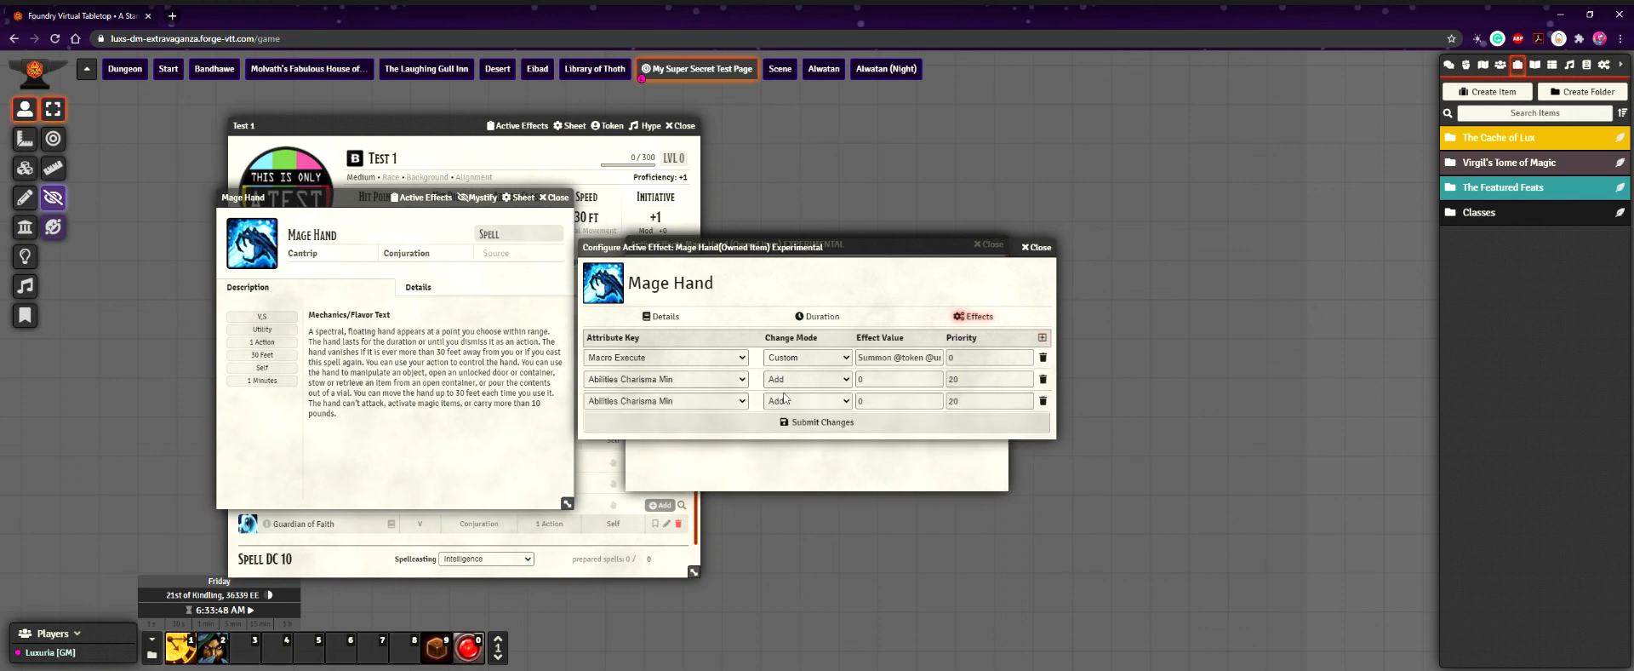
{"action": "left_click", "coordinate": [1043, 401]}
{"action": "left_click", "coordinate": [1043, 379]}
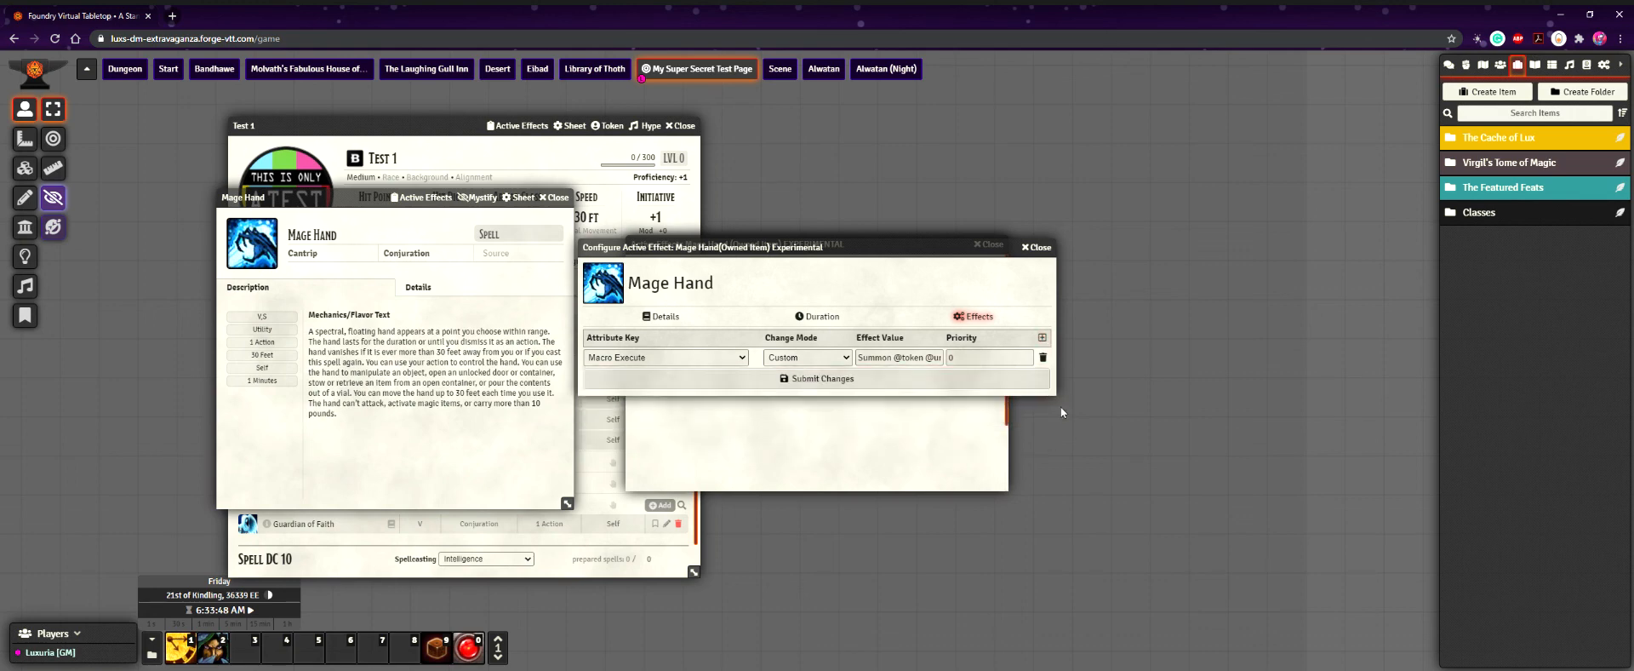
- Submit the Mage Hand effect configuration and close the spell's active effects list
{"action": "left_click", "coordinate": [911, 384]}
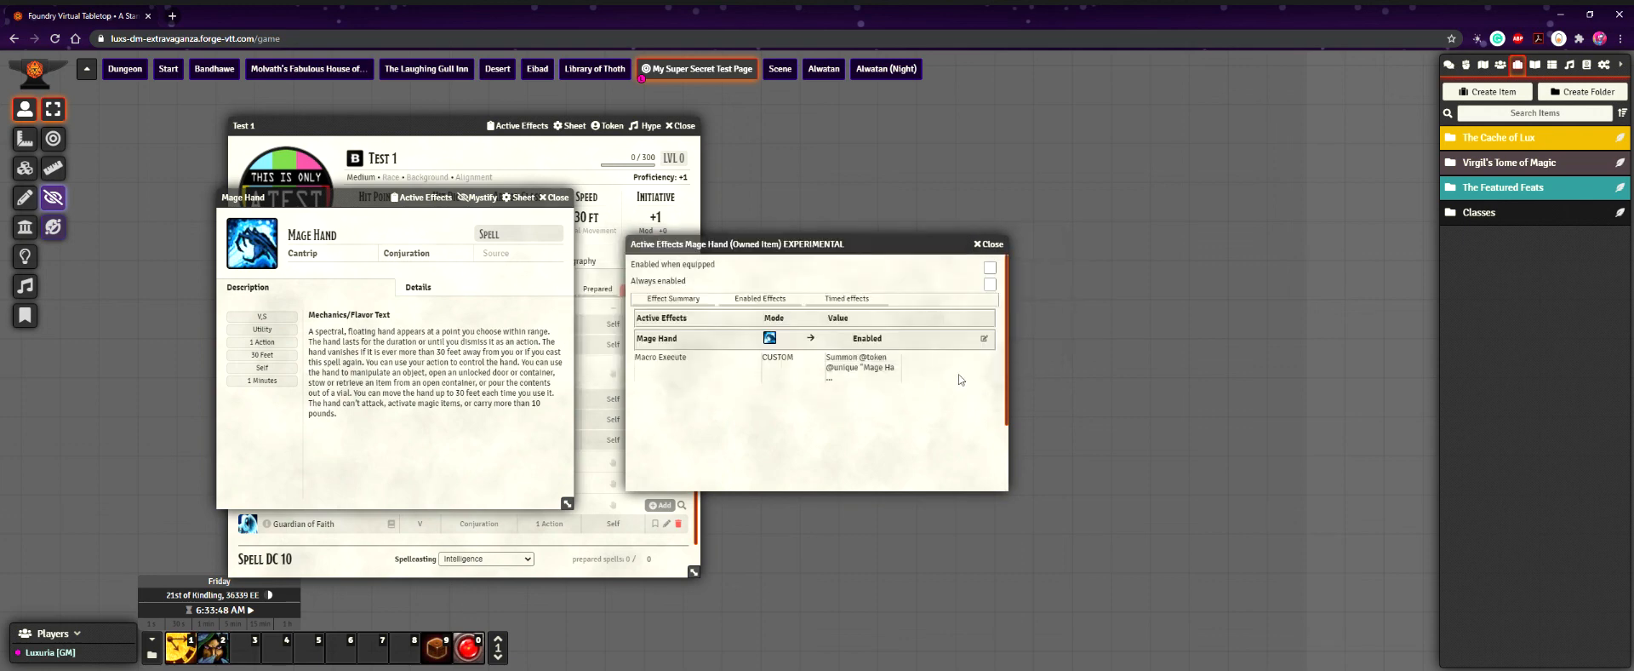
{"action": "left_click", "coordinate": [992, 244]}
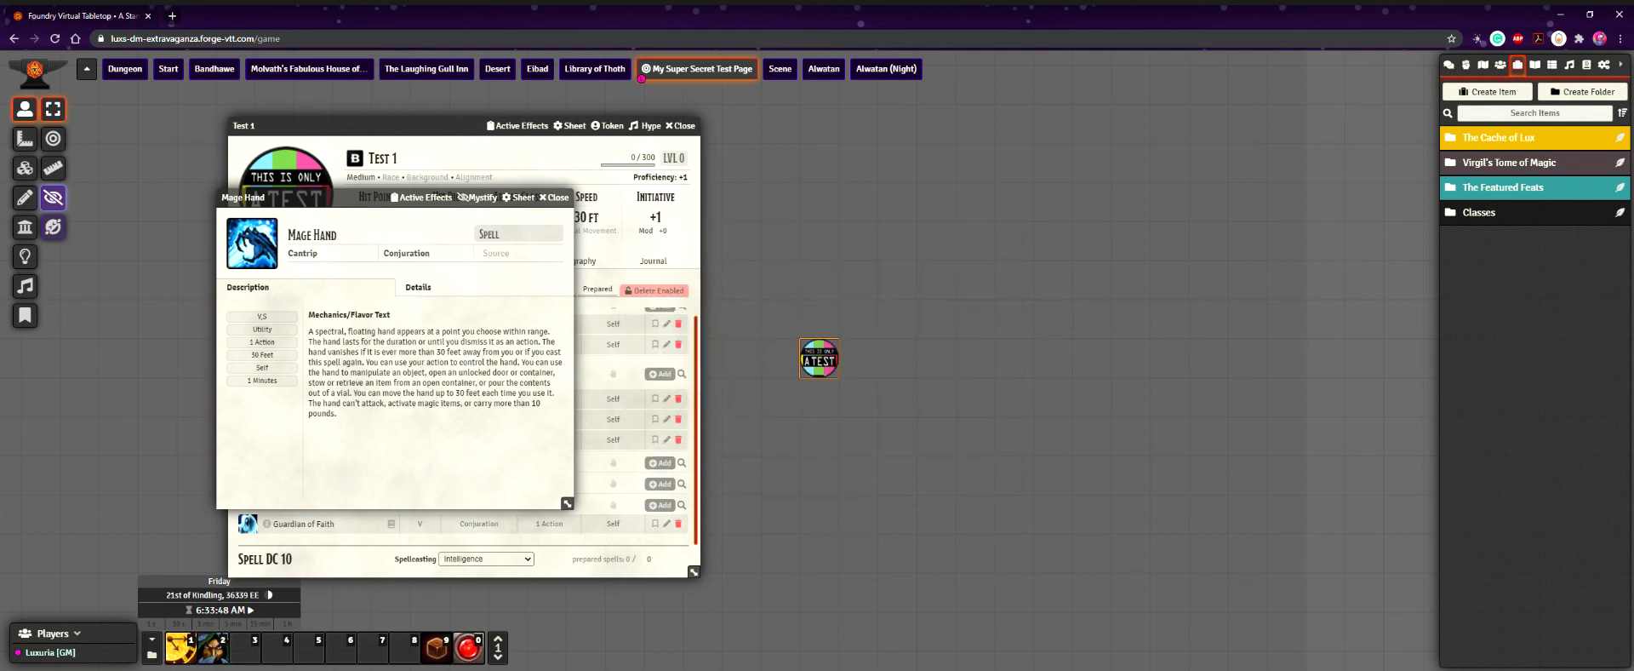
- Open the Summon macro from the macros directory and look through its script from start to end
{"action": "left_click", "coordinate": [157, 655]}
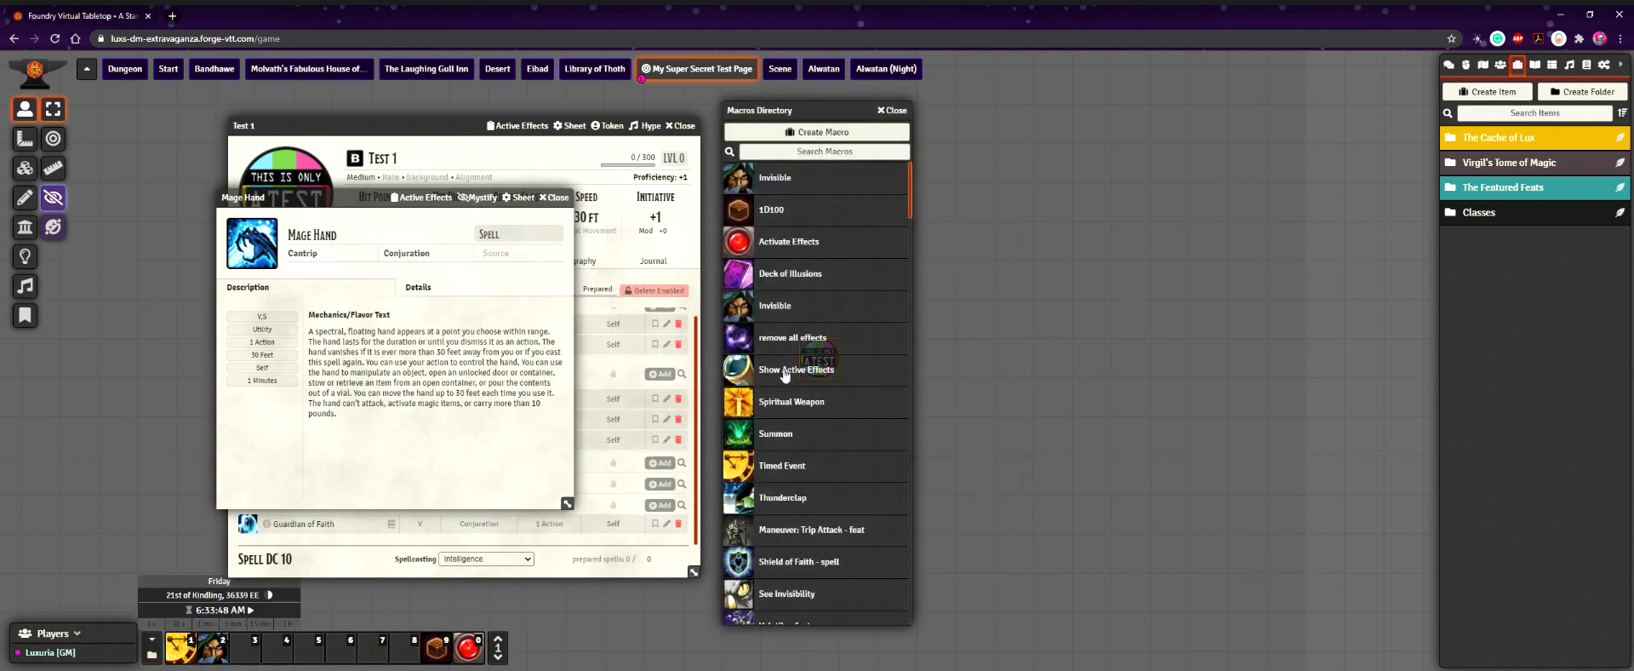
{"action": "left_click", "coordinate": [776, 435]}
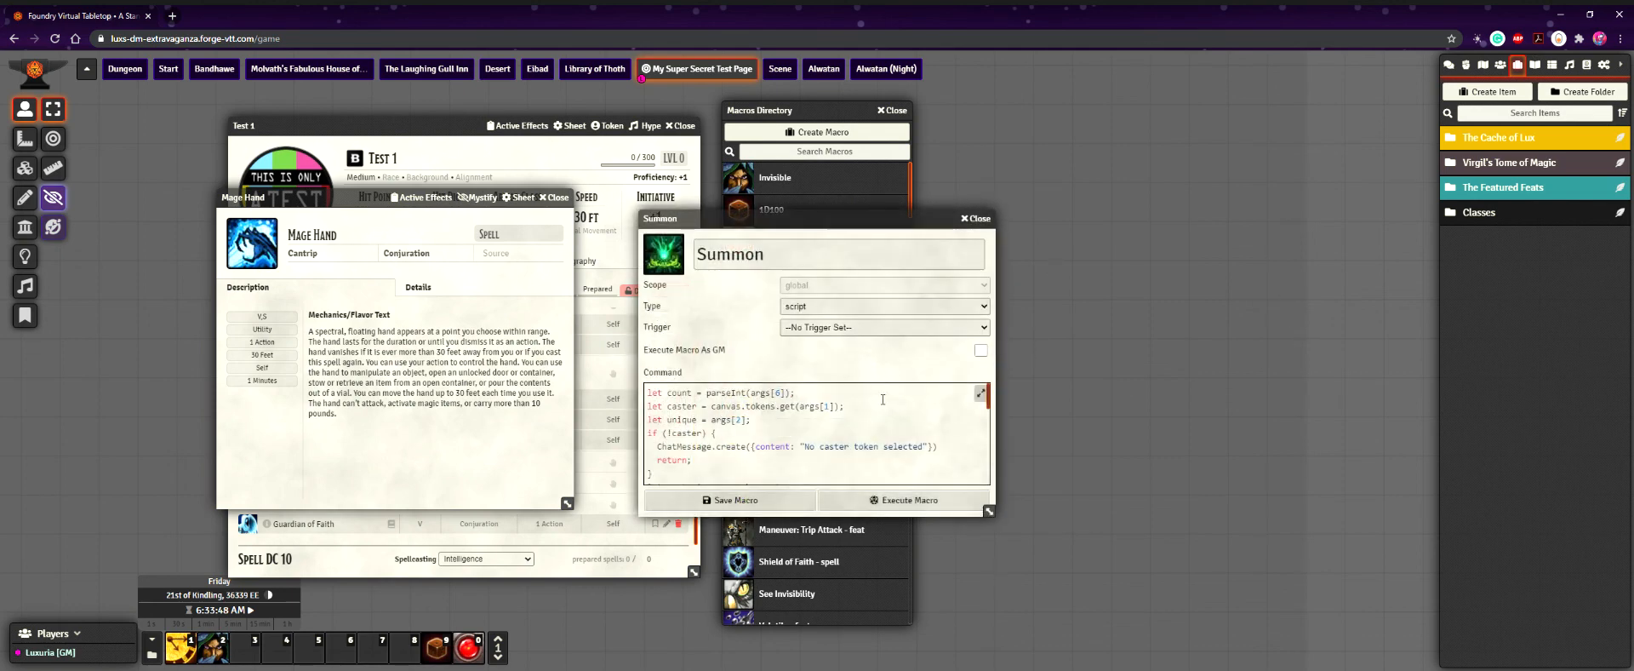
{"action": "scroll", "coordinate": [883, 399], "scroll_direction": "down", "scroll_amount": 10}
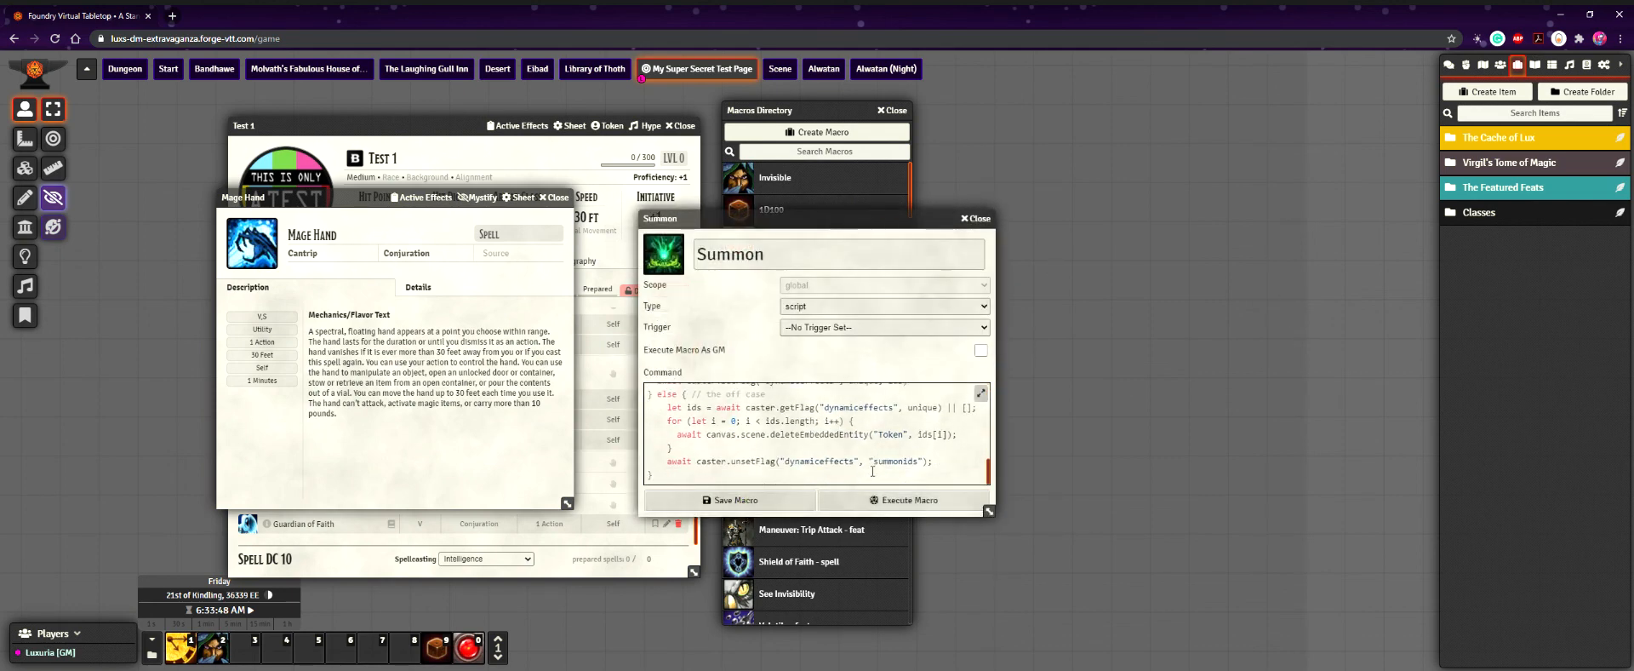
{"action": "scroll", "coordinate": [873, 471], "scroll_direction": "up", "scroll_amount": 10}
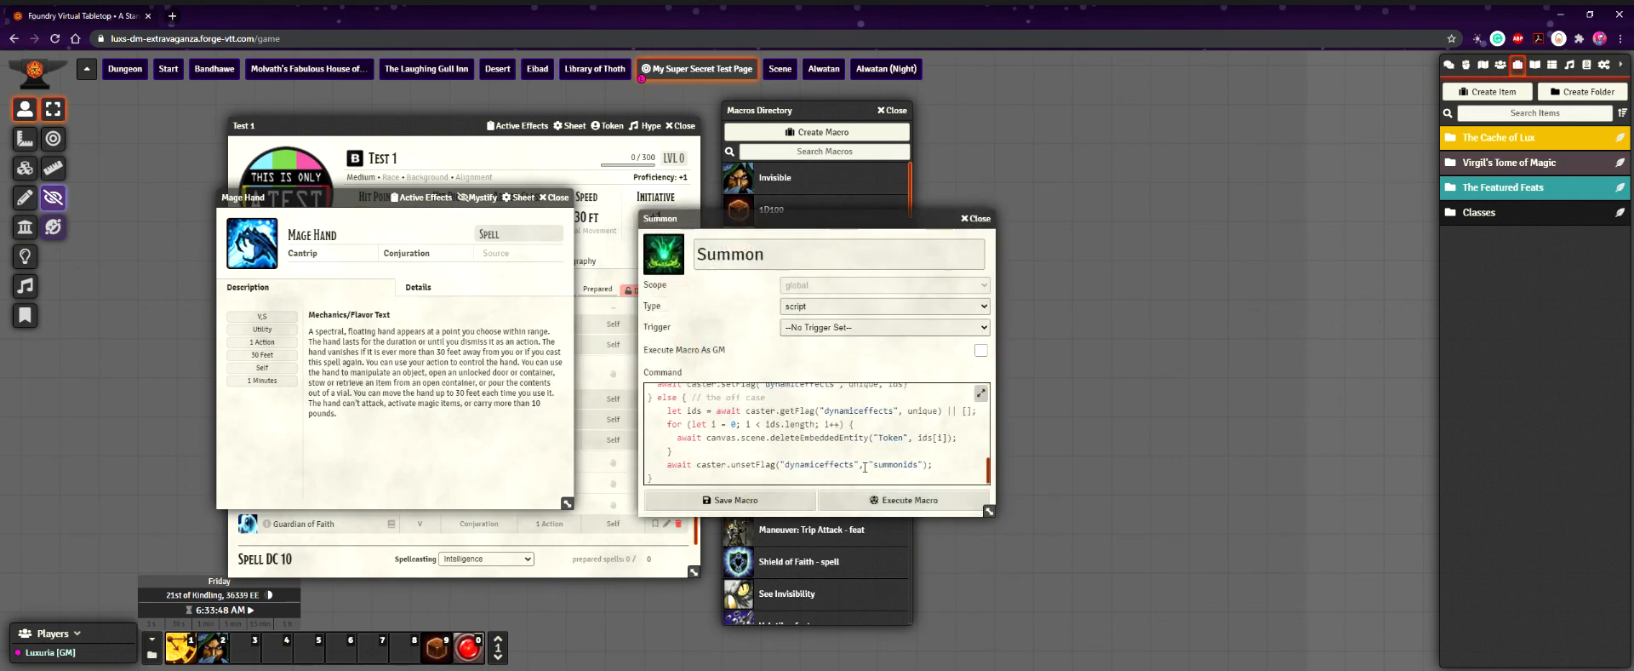
- Switch the Summon macro's type to chat and back to script
{"action": "left_click", "coordinate": [783, 315]}
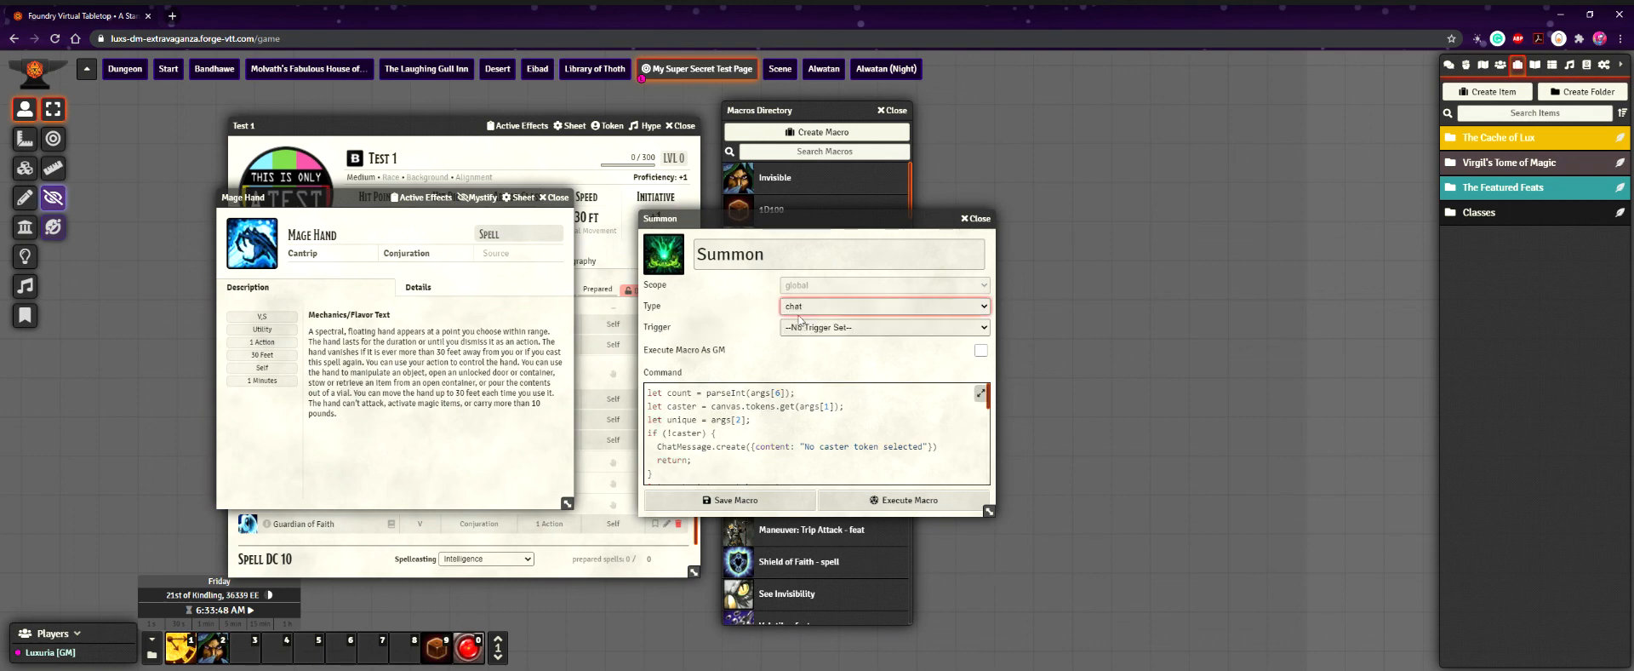
{"action": "left_click", "coordinate": [796, 303]}
{"action": "left_click", "coordinate": [796, 324]}
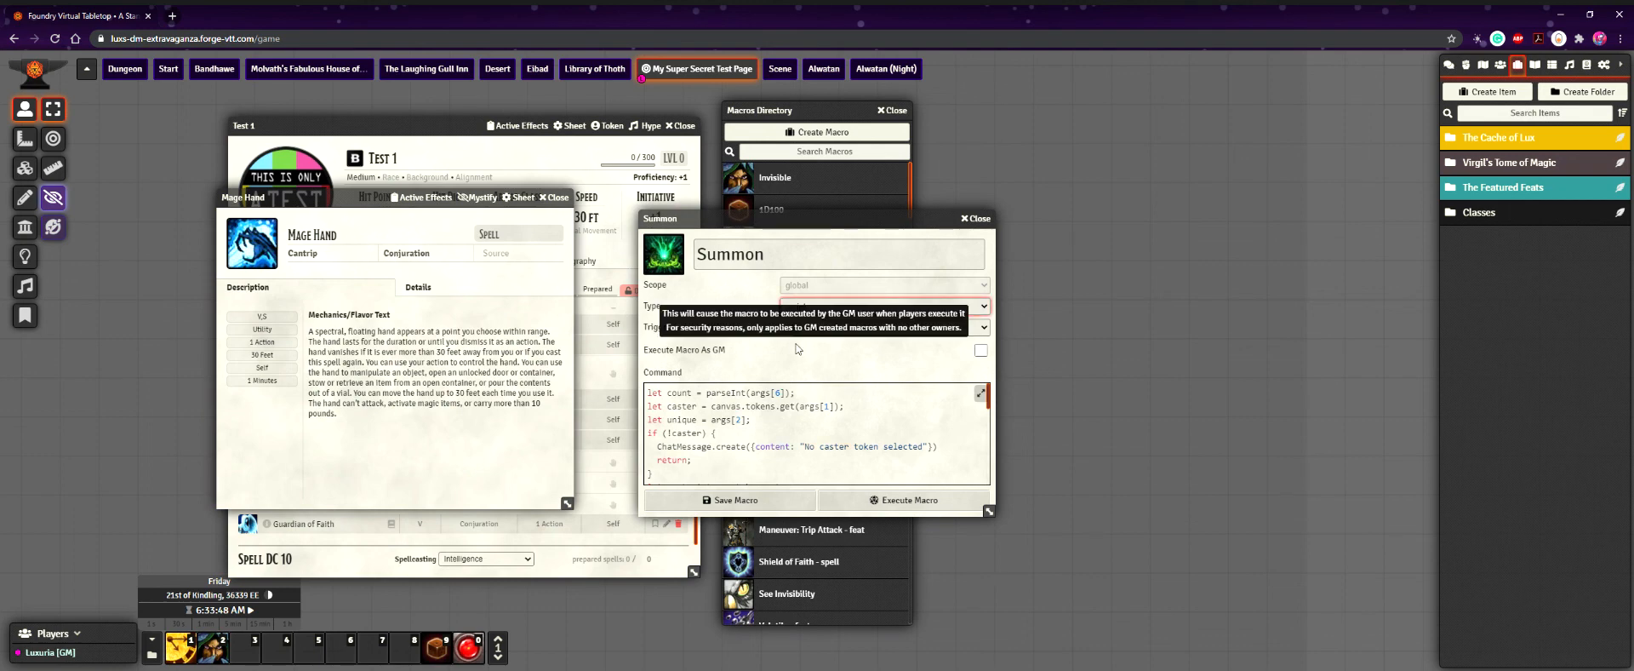
- Roll 1d4 in the chat with the command "/r 1d4"
{"action": "left_click", "coordinate": [1448, 65]}
{"action": "left_click", "coordinate": [1479, 621]}
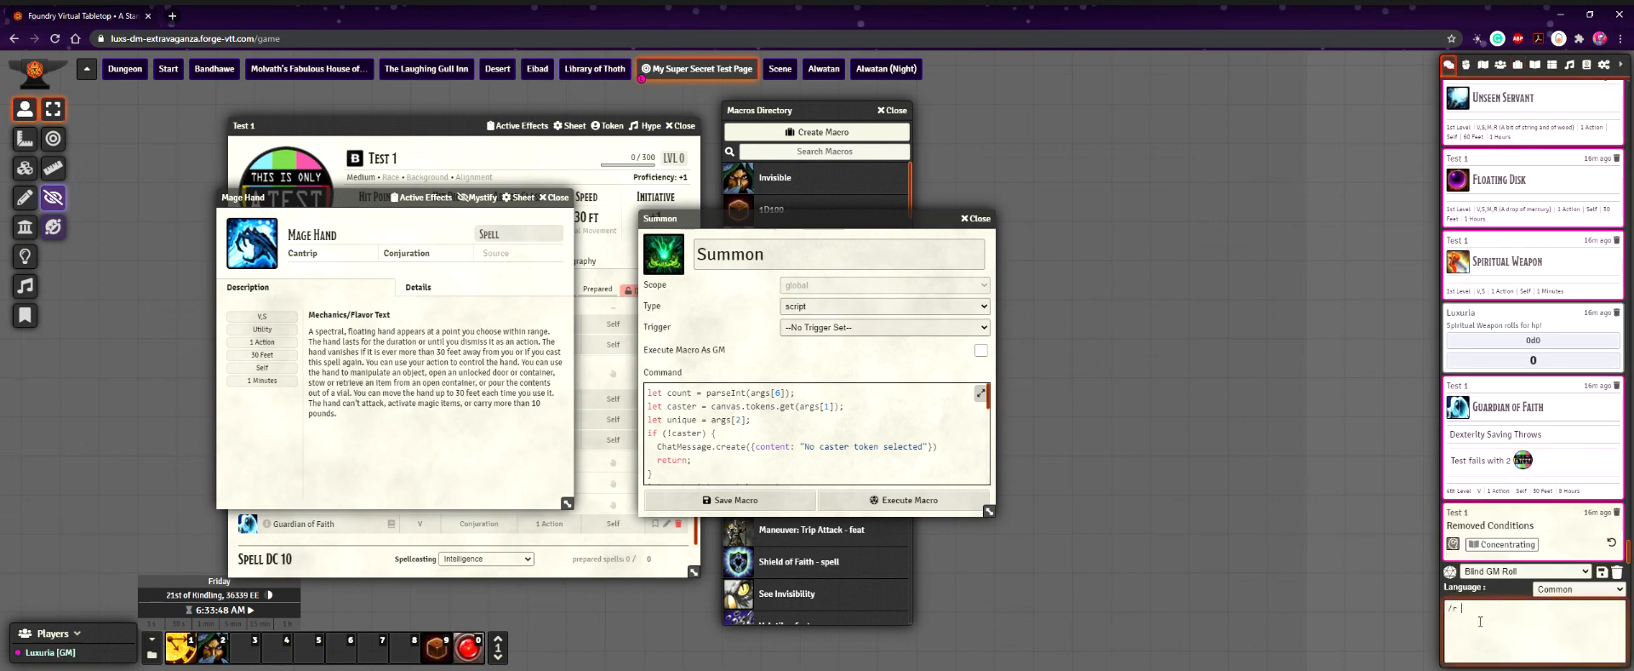
{"action": "type", "text": "/r 1d4"}
{"action": "key", "text": "Return"}
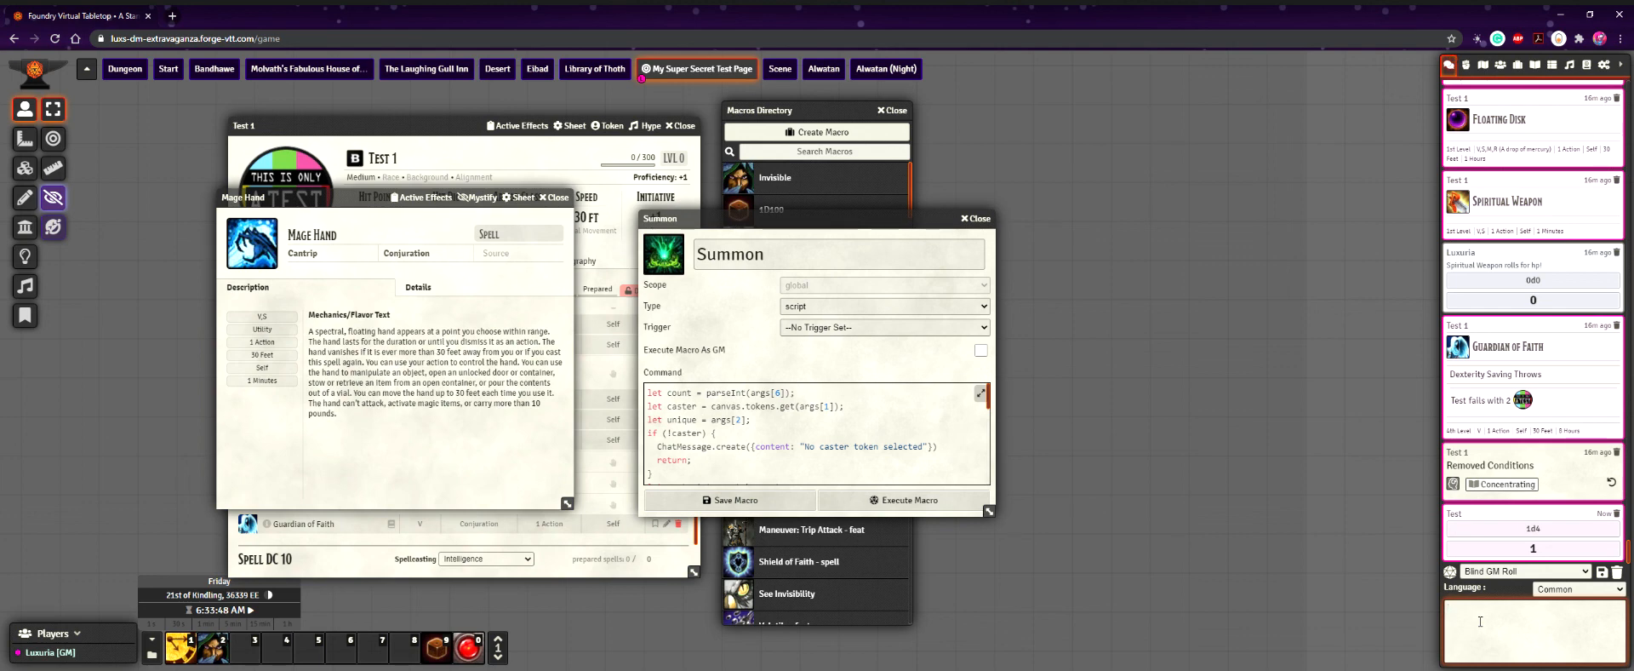
- Post an emote in the chat saying that the character "walks away"
{"action": "type", "text": "/emot"}
{"action": "type", "text": "ewal"}
{"action": "type", "text": "alsk"}
{"action": "type", "text": "ks "}
{"action": "type", "text": "away"}
{"action": "key", "text": "Return"}
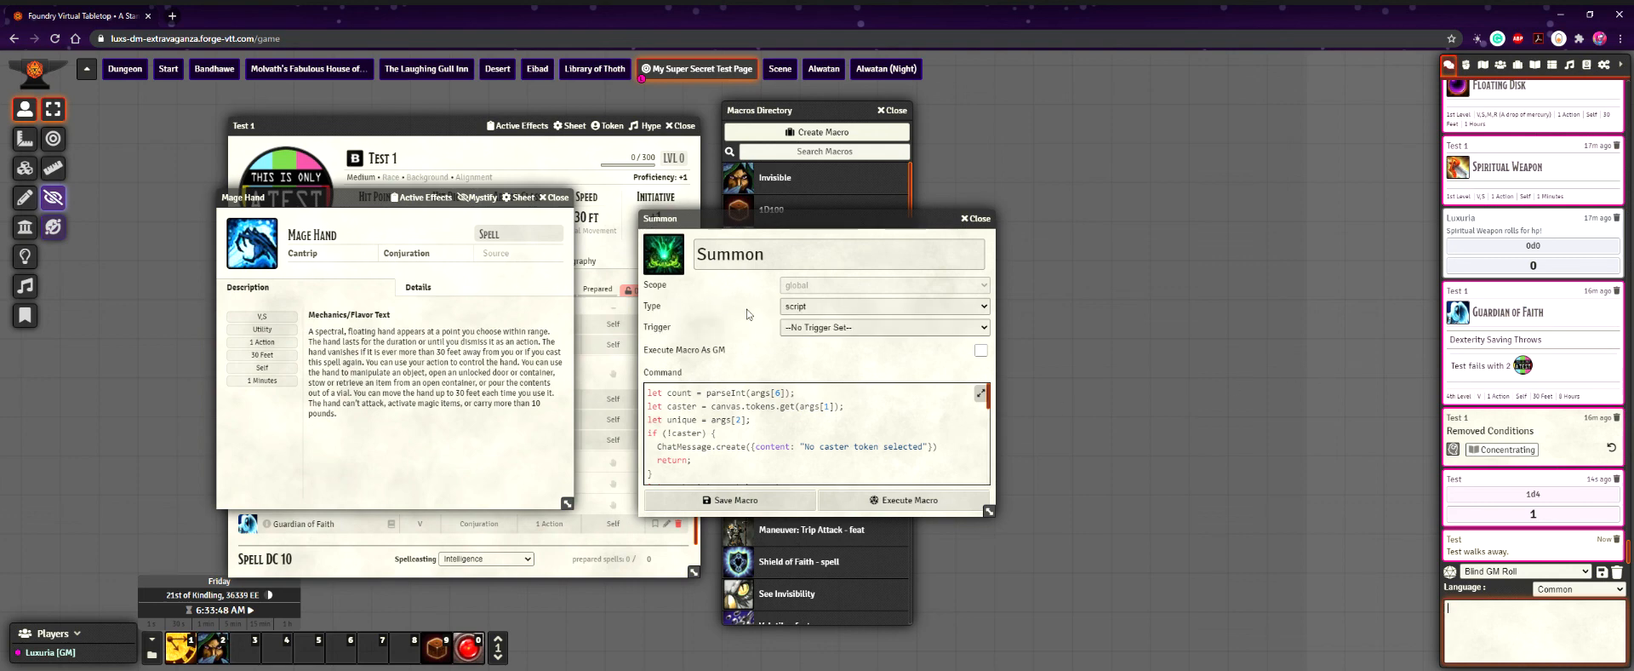
- Review the Summon macro's script down to the off case at its end
{"action": "scroll", "coordinate": [804, 436], "scroll_direction": "down", "scroll_amount": 10}
{"action": "scroll", "coordinate": [802, 440], "scroll_direction": "up", "scroll_amount": 10}
{"action": "scroll", "coordinate": [862, 424], "scroll_direction": "down", "scroll_amount": 10}
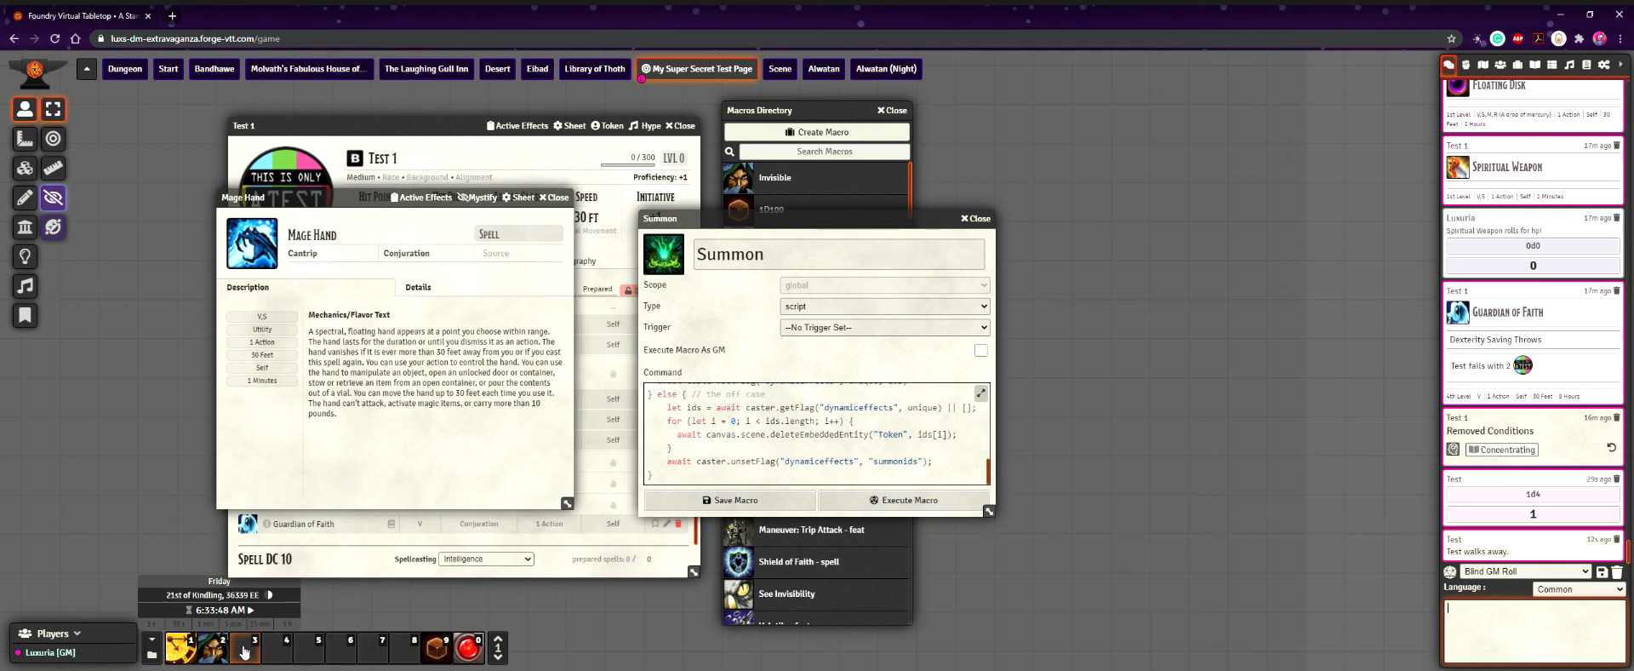
- Close the macros directory, the Summon macro and the Mage Hand spell sheet
{"action": "left_click", "coordinate": [149, 664]}
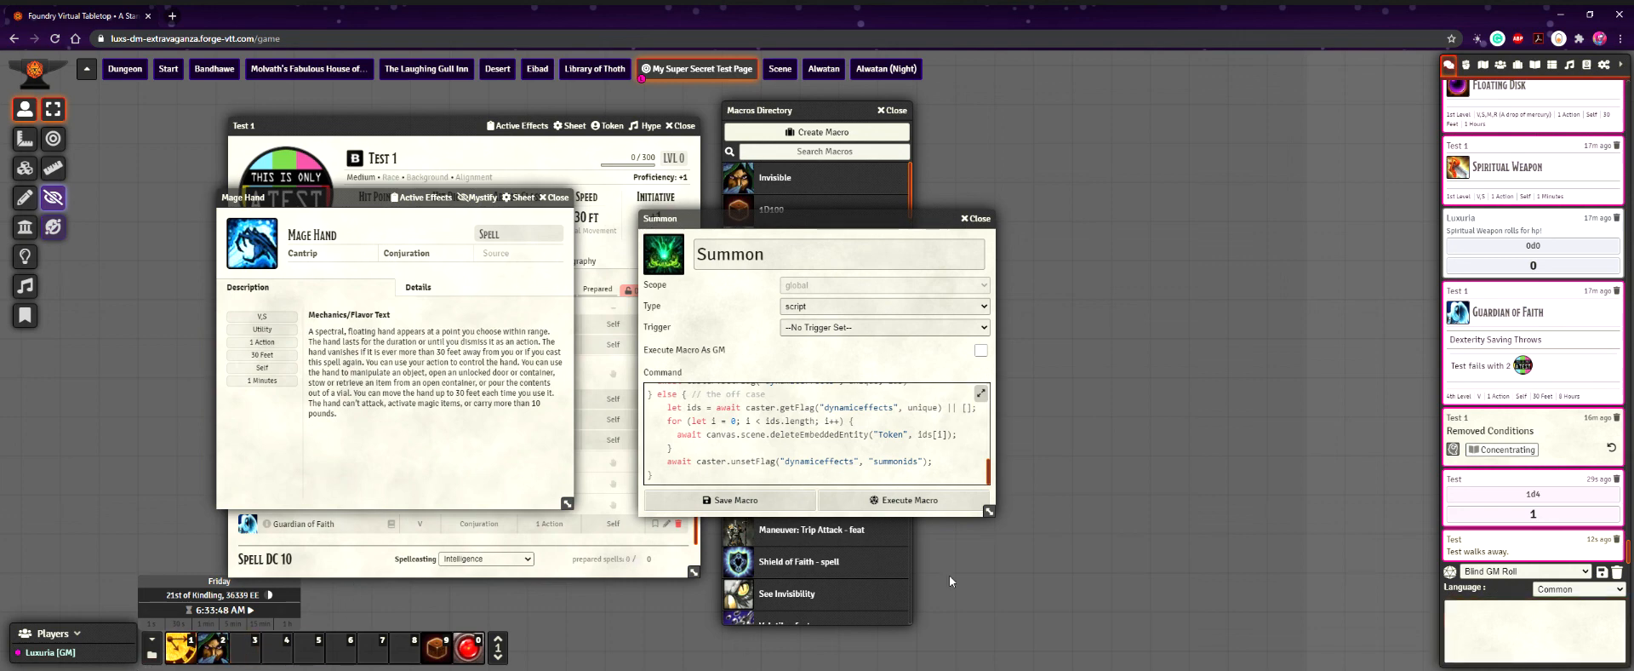
{"action": "left_click_drag", "start_coordinate": [807, 109], "coordinate": [1225, 67]}
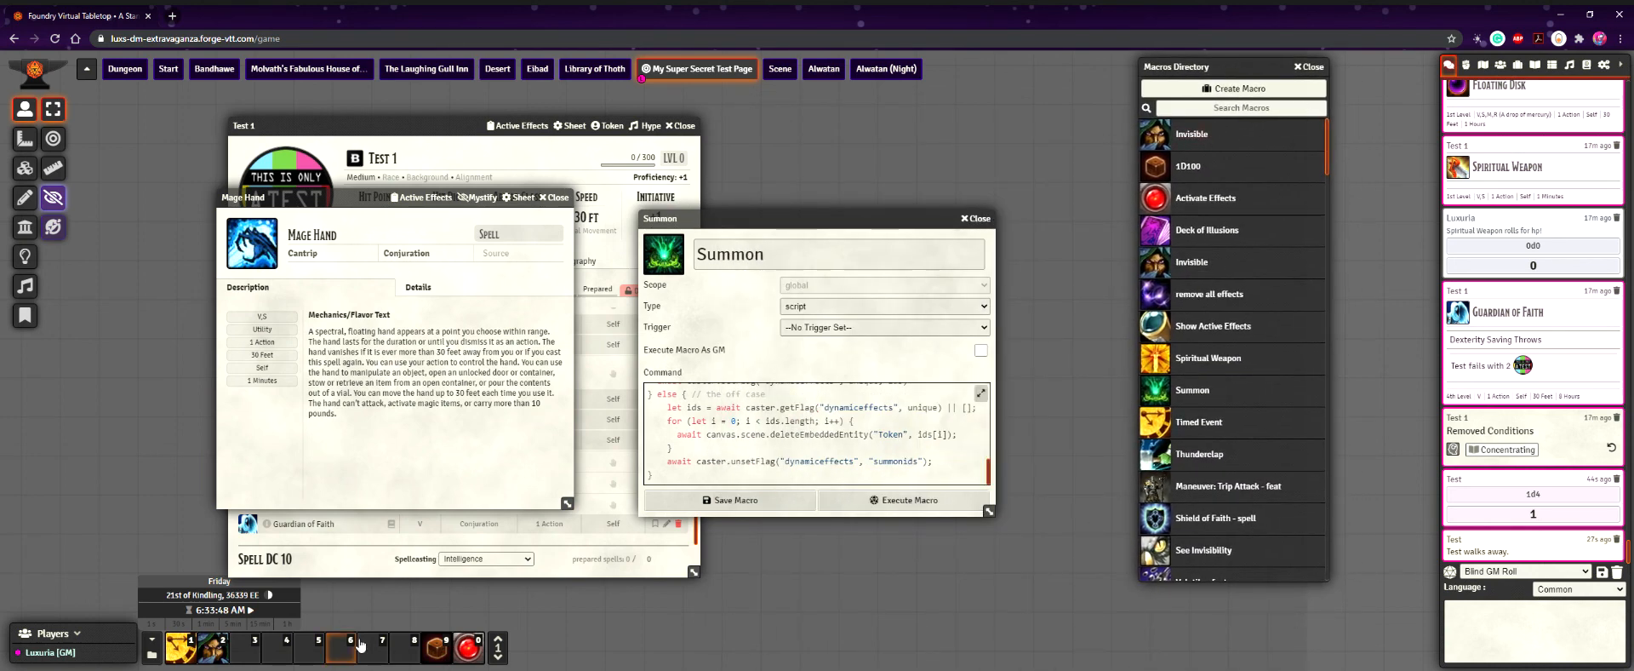
{"action": "left_click", "coordinate": [1309, 67]}
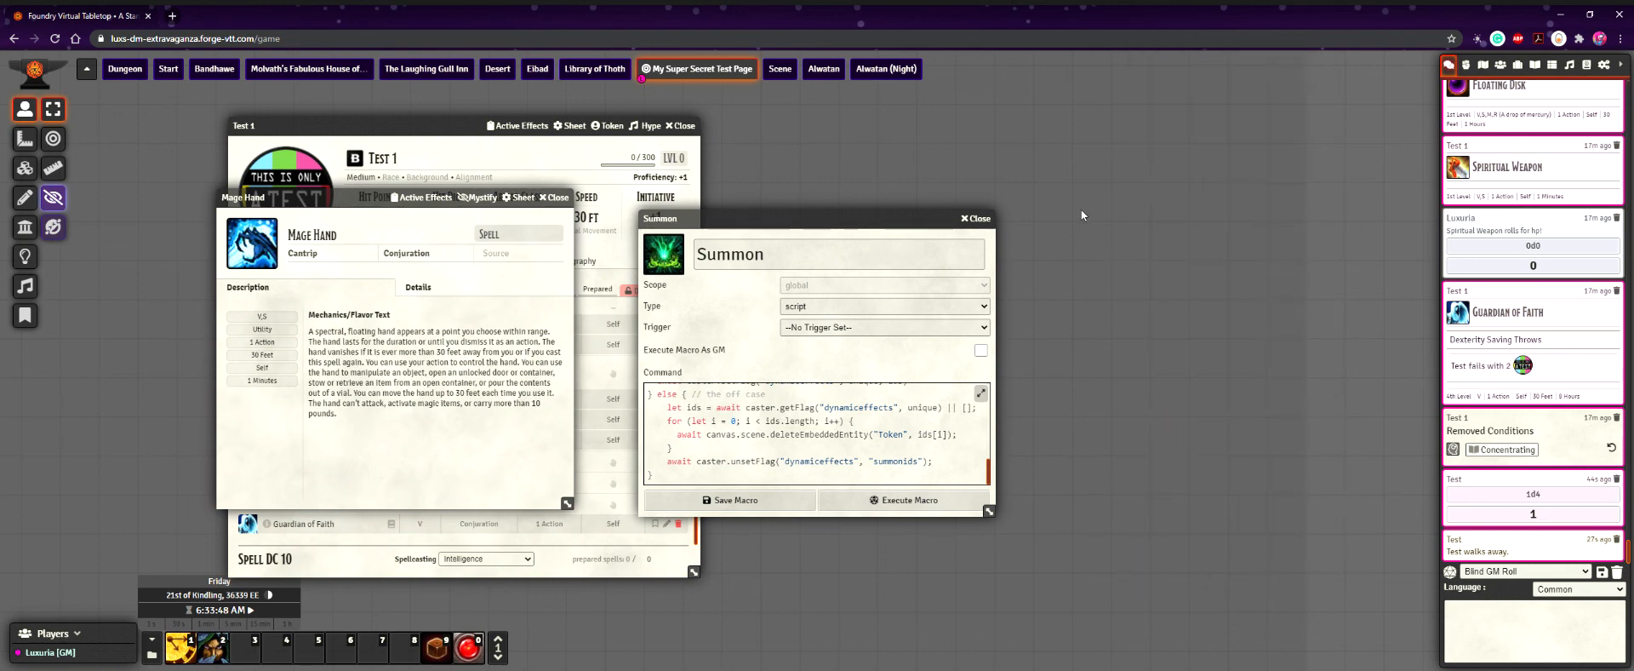
{"action": "left_click_drag", "start_coordinate": [1353, 423], "coordinate": [906, 453]}
{"action": "left_click_drag", "start_coordinate": [1246, 282], "coordinate": [1197, 347]}
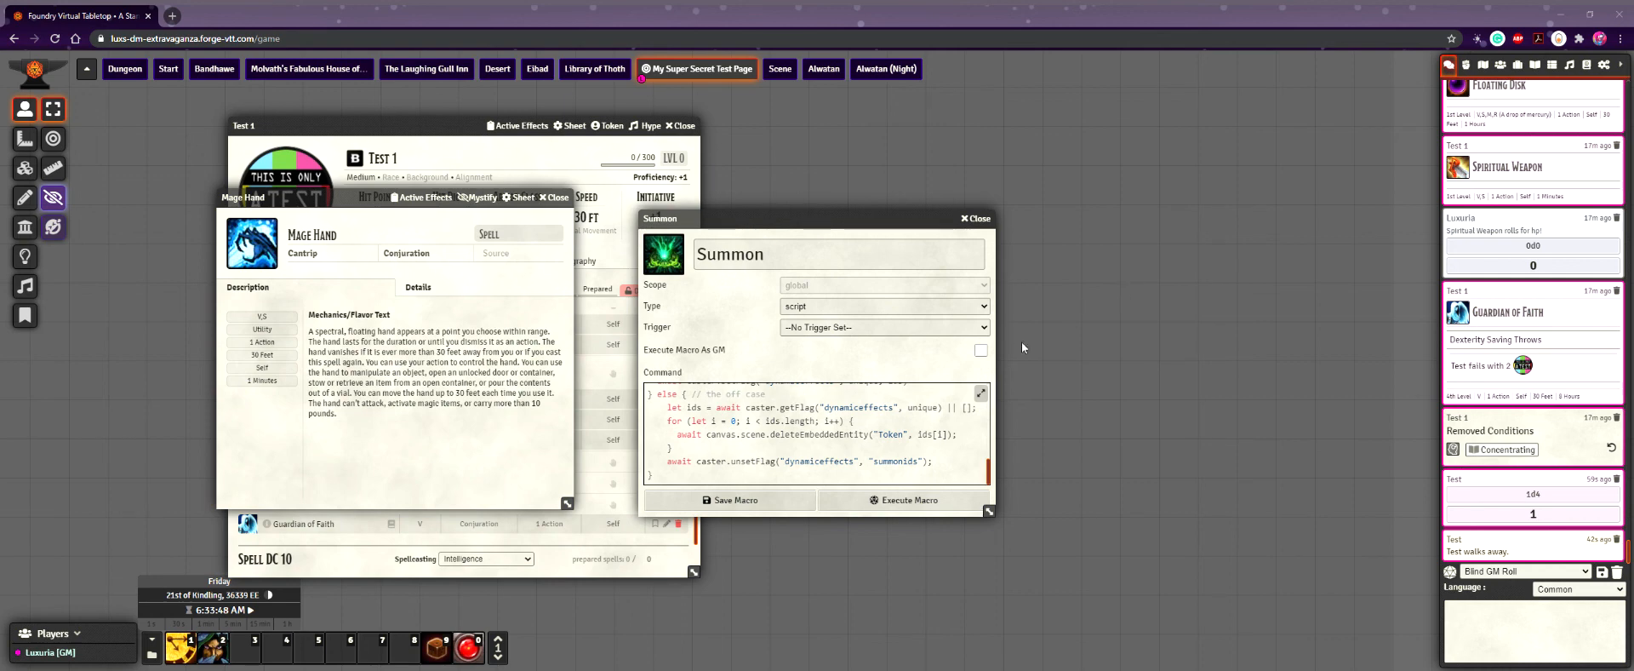
{"action": "left_click", "coordinate": [978, 220]}
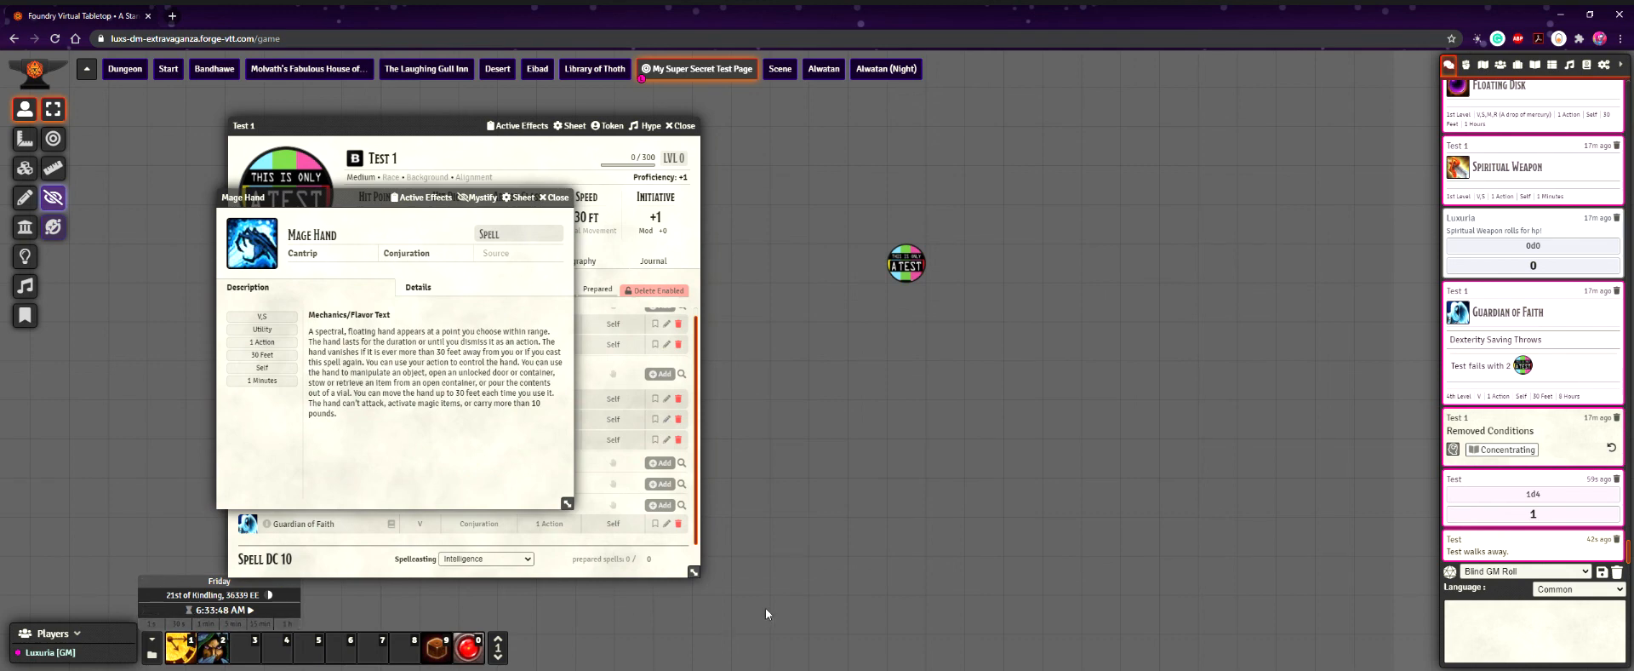
{"action": "left_click", "coordinate": [557, 202]}
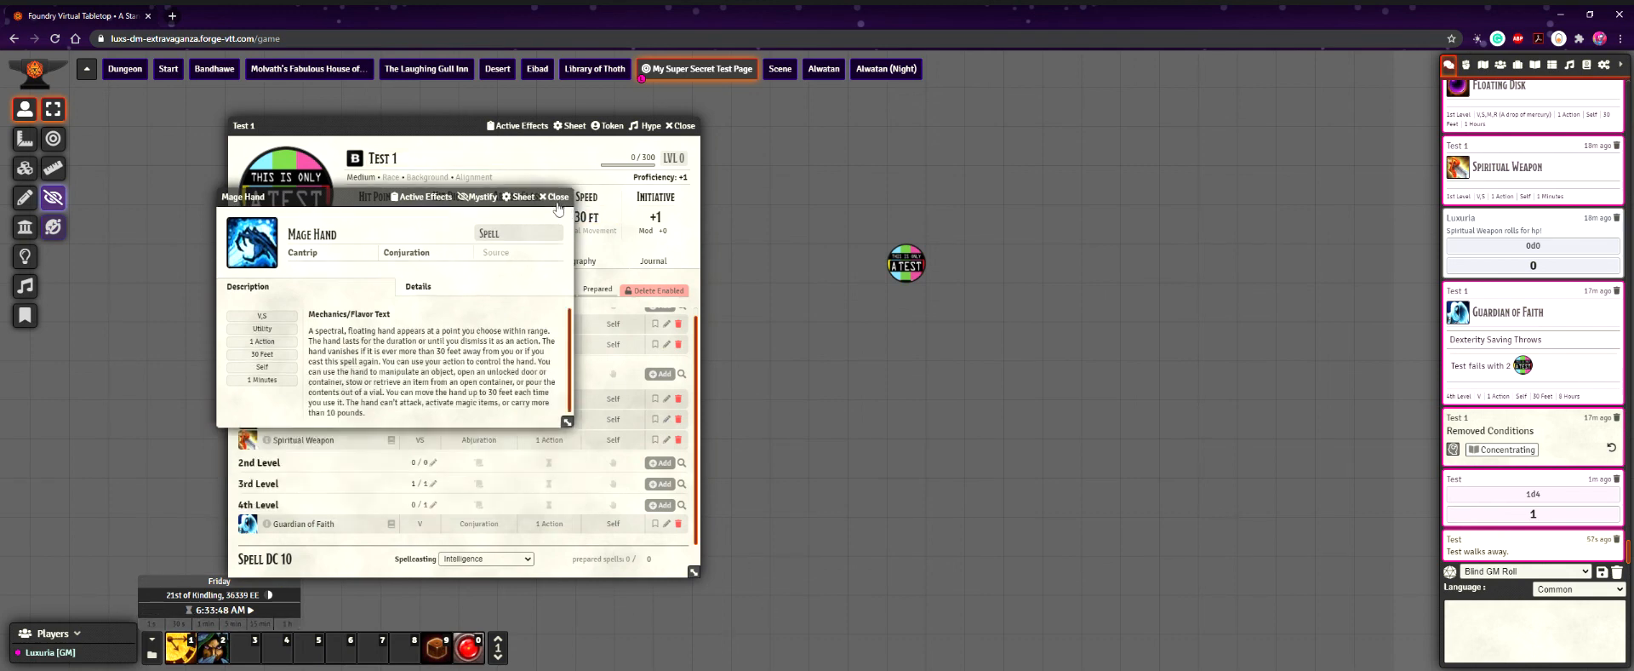
- Look at the actors in the Summons folder, and review the Mage Hand spell's casting details, including target, range and duration
{"action": "left_click", "coordinate": [1500, 66]}
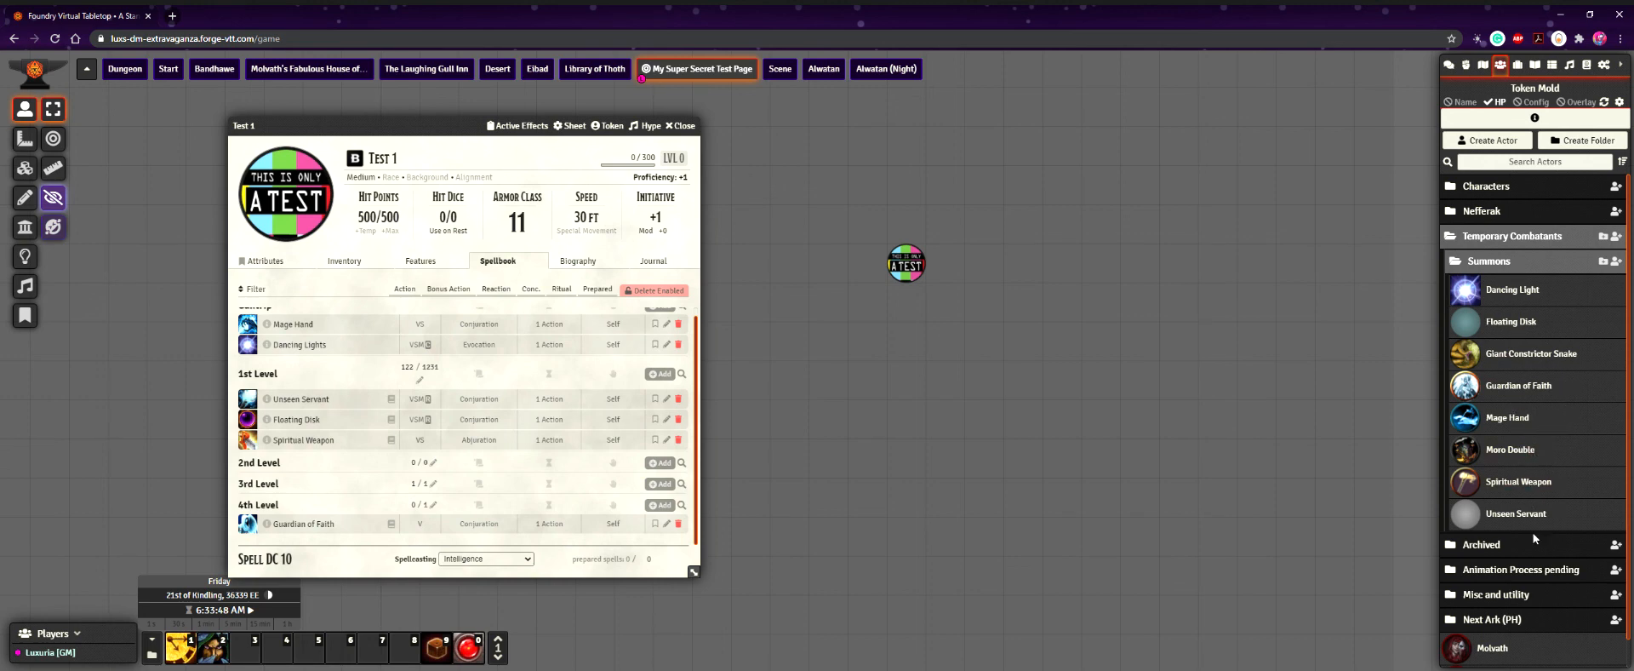
{"action": "left_click", "coordinate": [667, 334]}
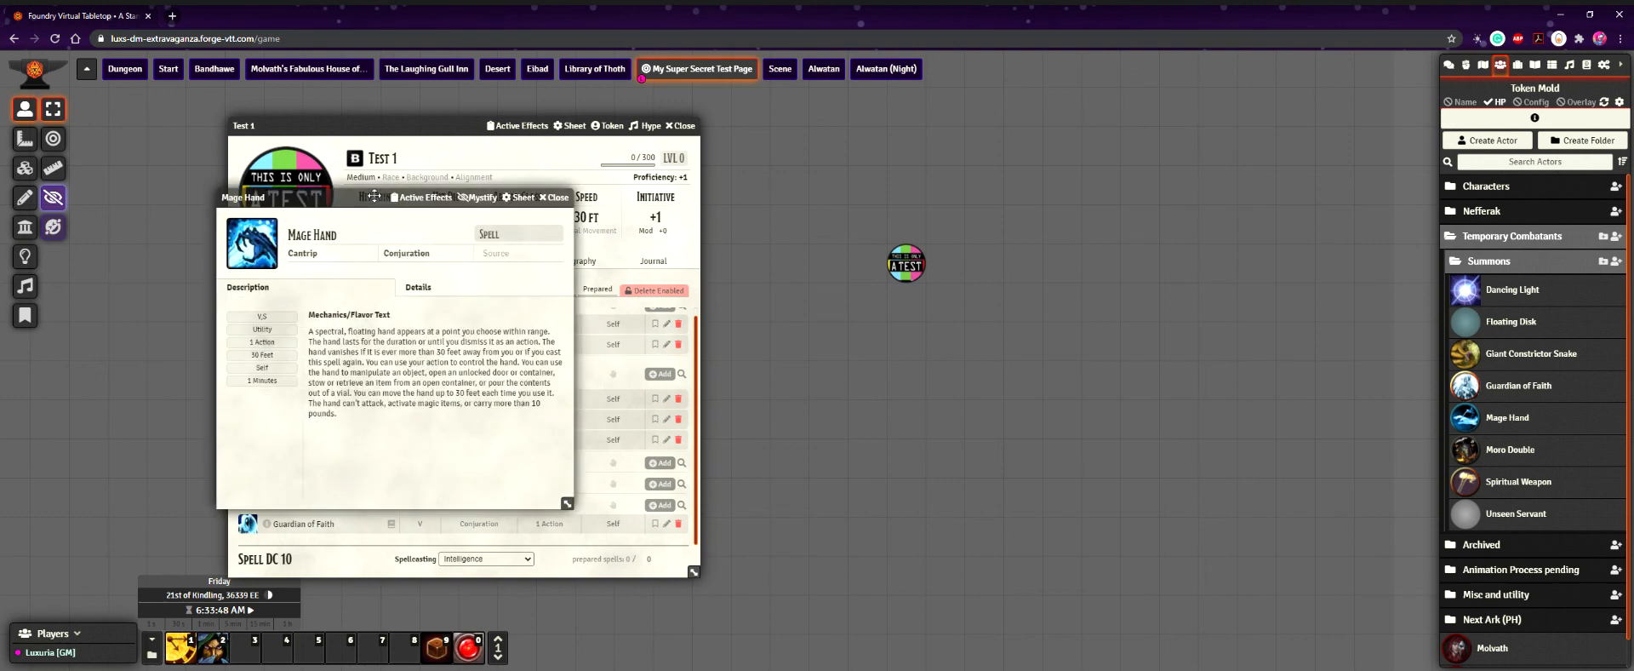
{"action": "left_click_drag", "start_coordinate": [373, 195], "coordinate": [482, 137]}
{"action": "left_click", "coordinate": [526, 229]}
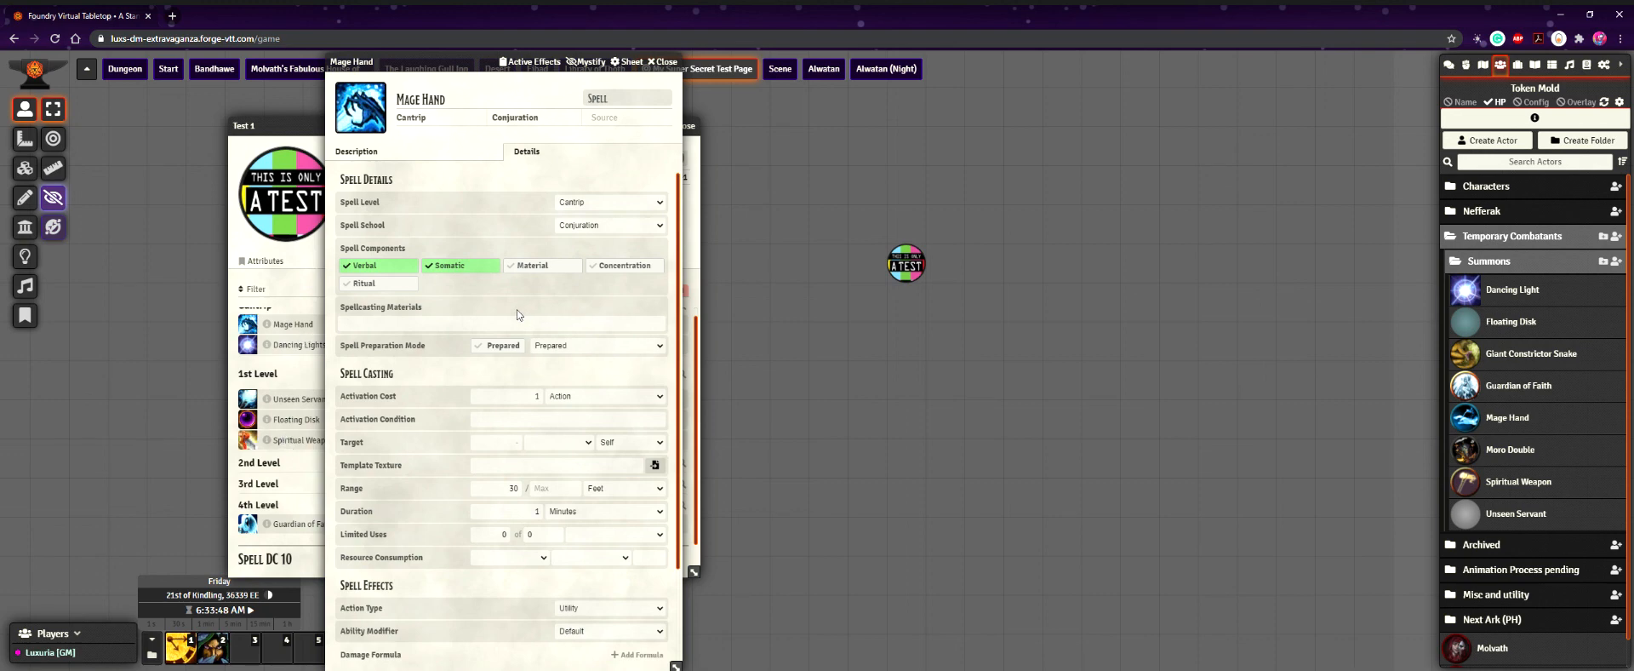
{"action": "left_click", "coordinate": [481, 421]}
{"action": "scroll", "coordinate": [449, 494], "scroll_direction": "down", "scroll_amount": 2}
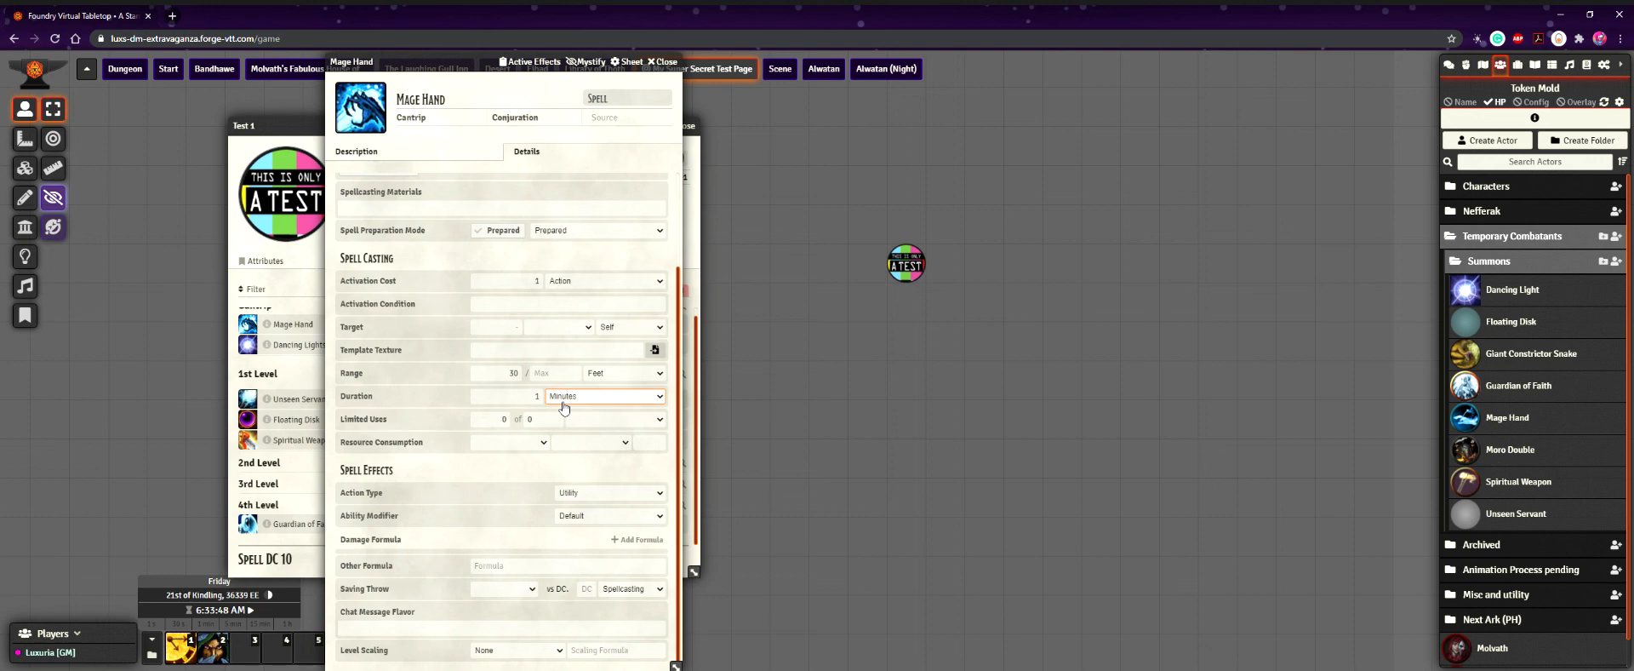
{"action": "left_click", "coordinate": [664, 62]}
- Select the Test 1 token on the scene and cast Mage Hand to summon the hand's token
{"action": "left_click", "coordinate": [905, 265]}
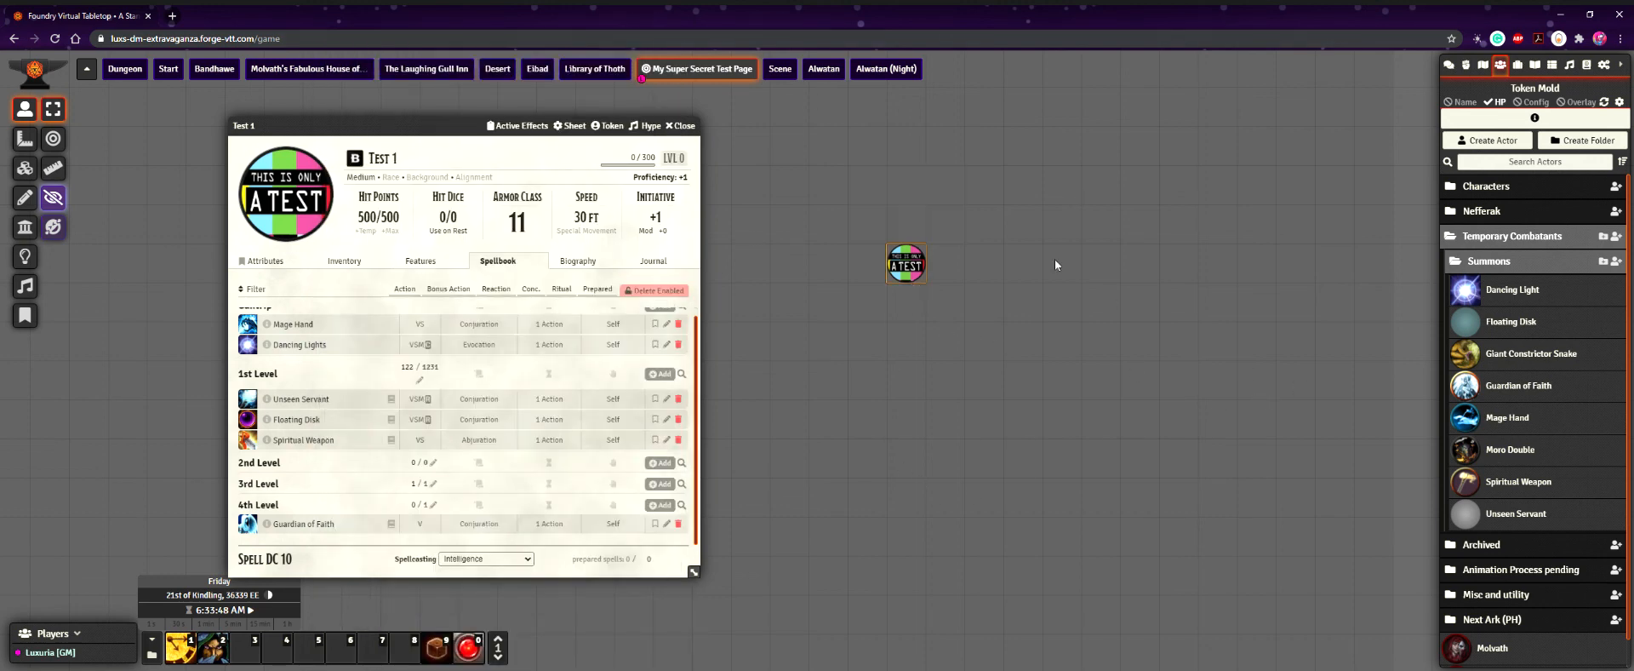
{"action": "scroll", "coordinate": [272, 356], "scroll_direction": "up", "scroll_amount": 1}
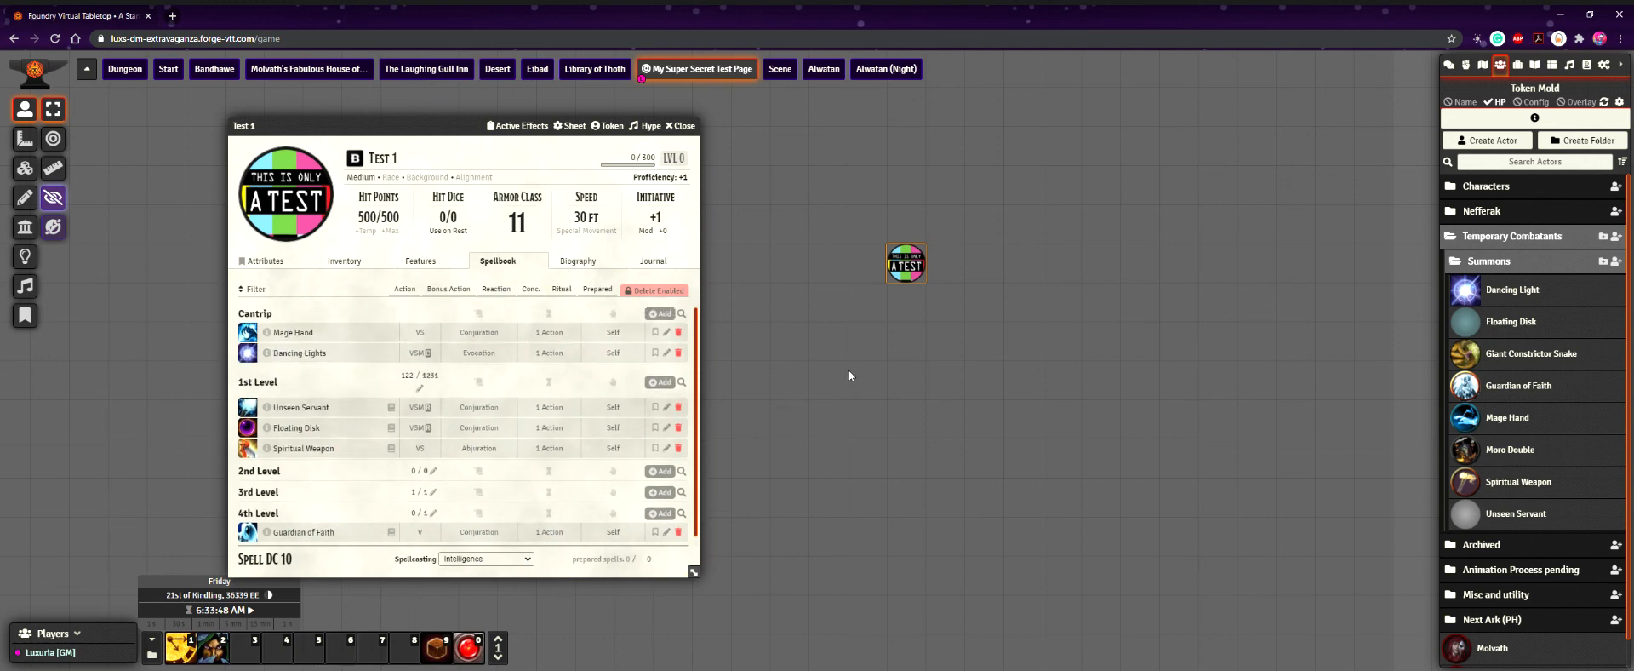
{"action": "mouse_move", "coordinate": [916, 252]}
{"action": "scroll", "coordinate": [1070, 383], "scroll_direction": "up", "scroll_amount": 10}
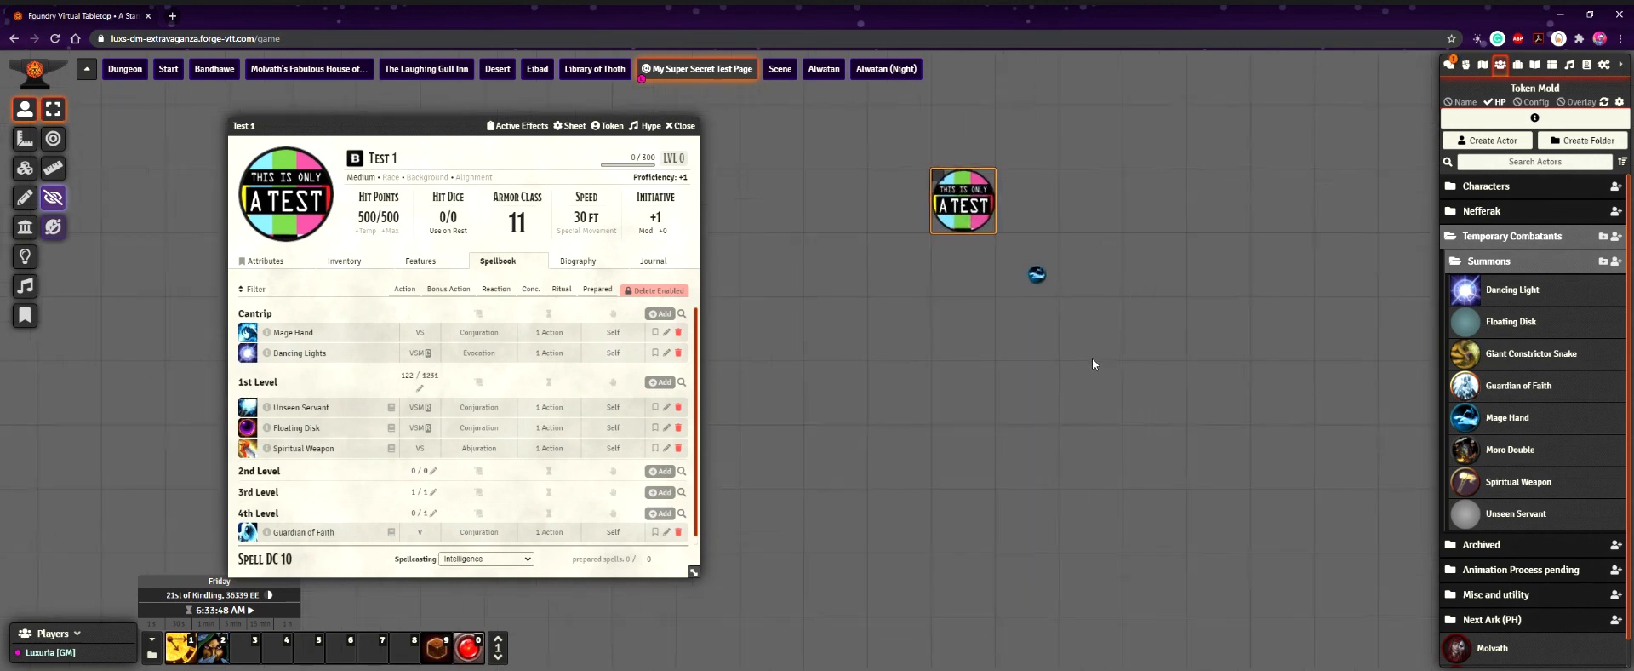
{"action": "left_click_drag", "start_coordinate": [1091, 358], "coordinate": [955, 412]}
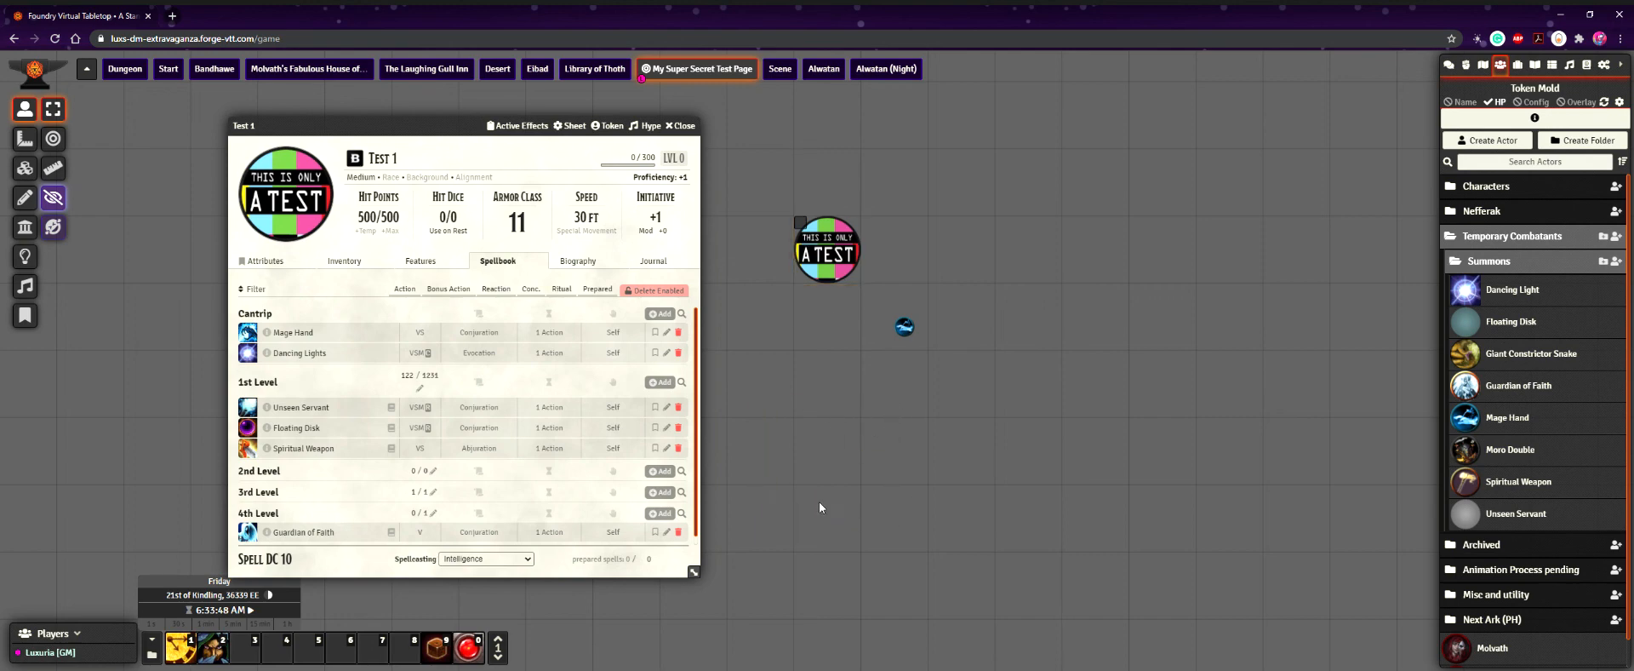
- Select the summoned Mage Hand token and move it around the scene below the Test 1 token
{"action": "left_click", "coordinate": [938, 302]}
{"action": "scroll", "coordinate": [955, 397], "scroll_direction": "down", "scroll_amount": 11}
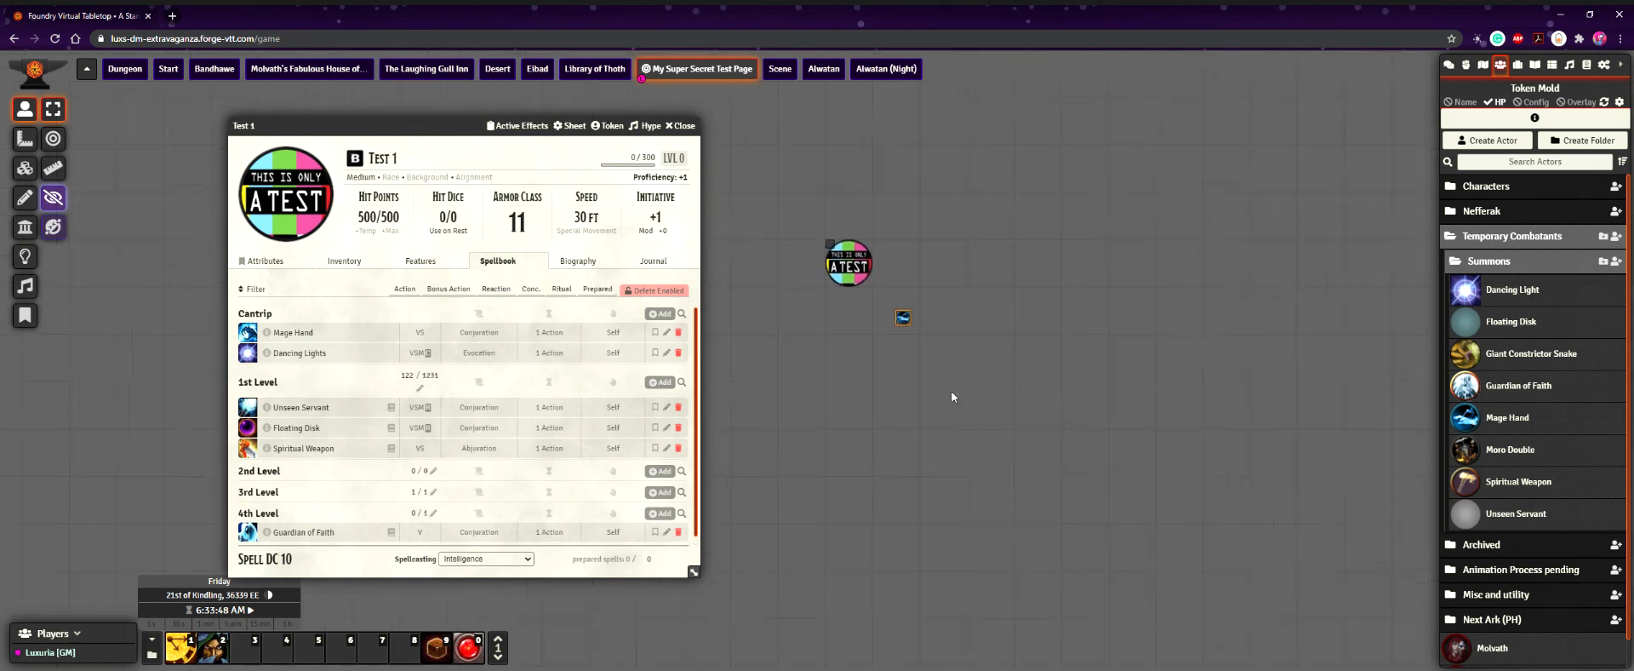
{"action": "key", "text": "s"}
{"action": "key", "text": "s"}
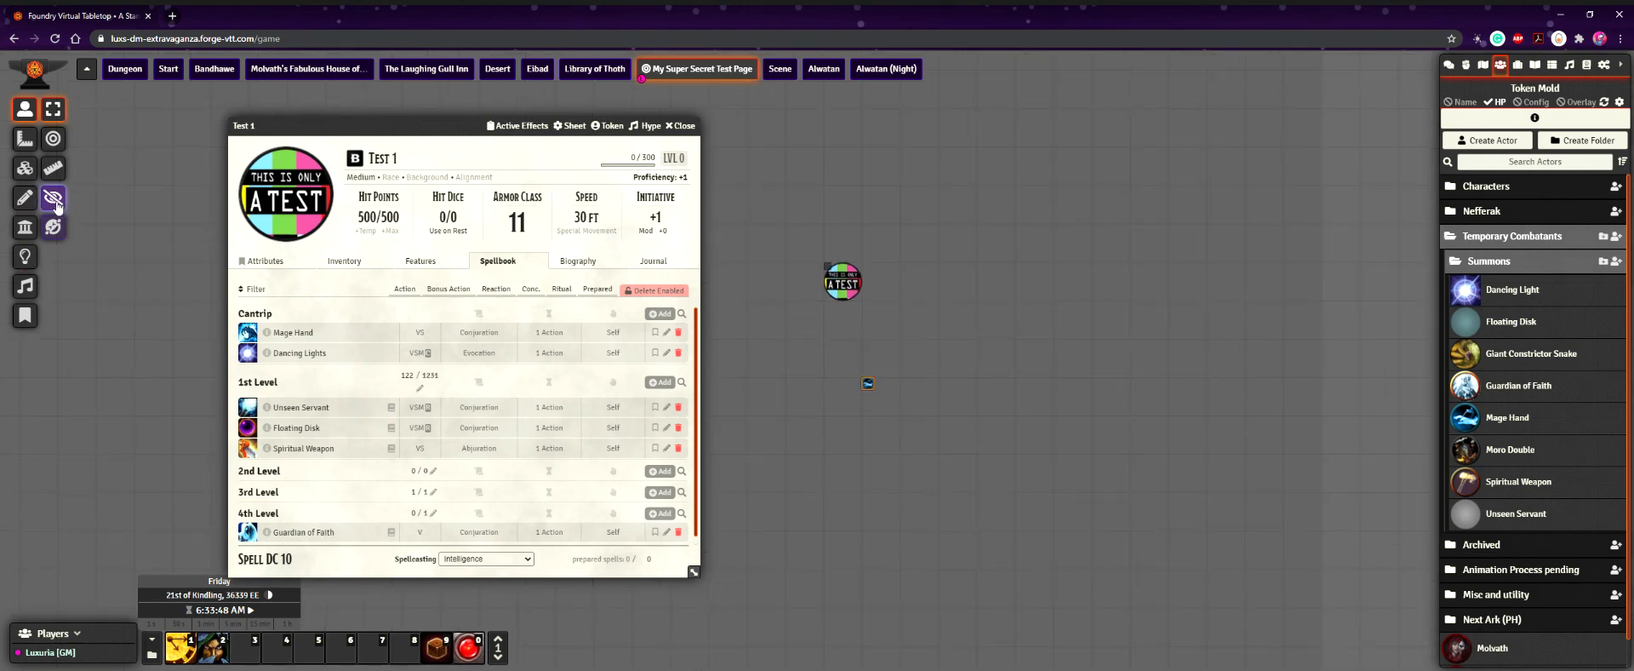
{"action": "key", "text": "s"}
{"action": "key", "text": "d"}
{"action": "left_click", "coordinate": [842, 292]}
{"action": "left_click", "coordinate": [906, 421]}
{"action": "key", "text": "s"}
{"action": "key", "text": "a"}
{"action": "key", "text": "w"}
{"action": "key", "text": "d"}
{"action": "left_click_drag", "start_coordinate": [982, 359], "coordinate": [959, 366]}
{"action": "left_click_drag", "start_coordinate": [931, 417], "coordinate": [985, 335]}
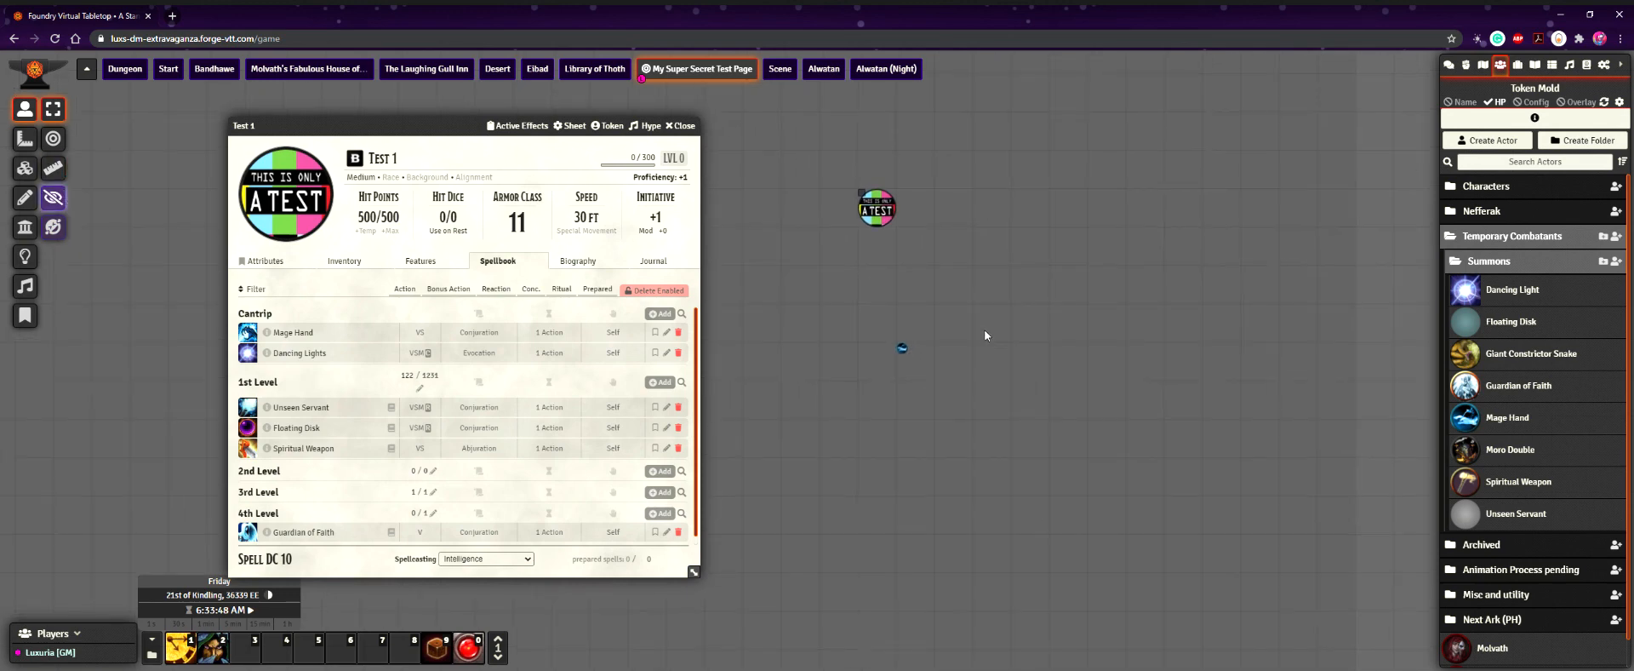
- Reselect the Mage Hand token and move it several small steps farther down and to the left of Test 1
{"action": "left_click", "coordinate": [903, 350]}
{"action": "key", "text": "Down"}
{"action": "key", "text": "Down"}
{"action": "key", "text": "Down"}
{"action": "key", "text": "Left"}
{"action": "key", "text": "Left"}
{"action": "key", "text": "Down"}
{"action": "key", "text": "Left"}
{"action": "key", "text": "Right"}
{"action": "key", "text": "Up"}
{"action": "key", "text": "Up"}
- Advance the game clock by 1 minute to run out Mage Hand's duration
{"action": "mouse_move", "coordinate": [207, 629]}
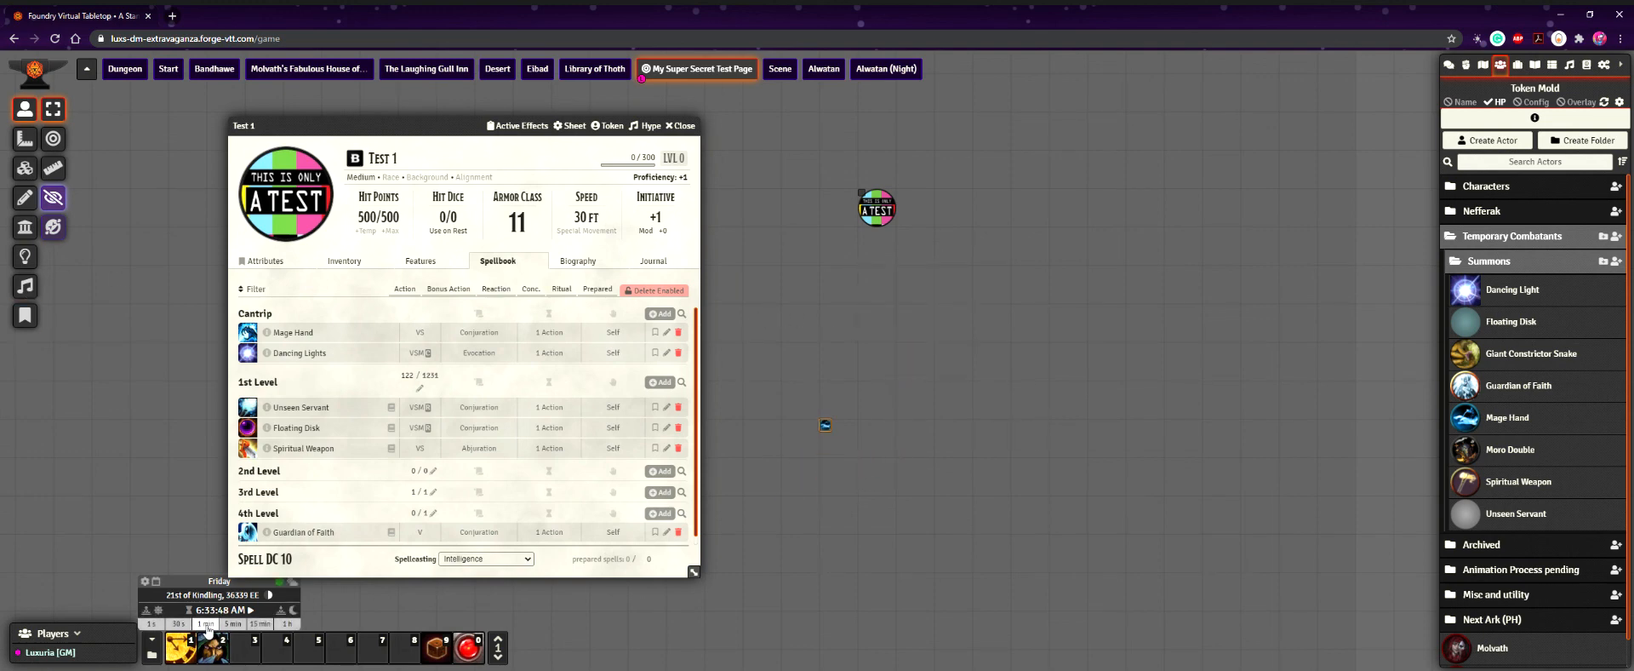
{"action": "left_click", "coordinate": [206, 623]}
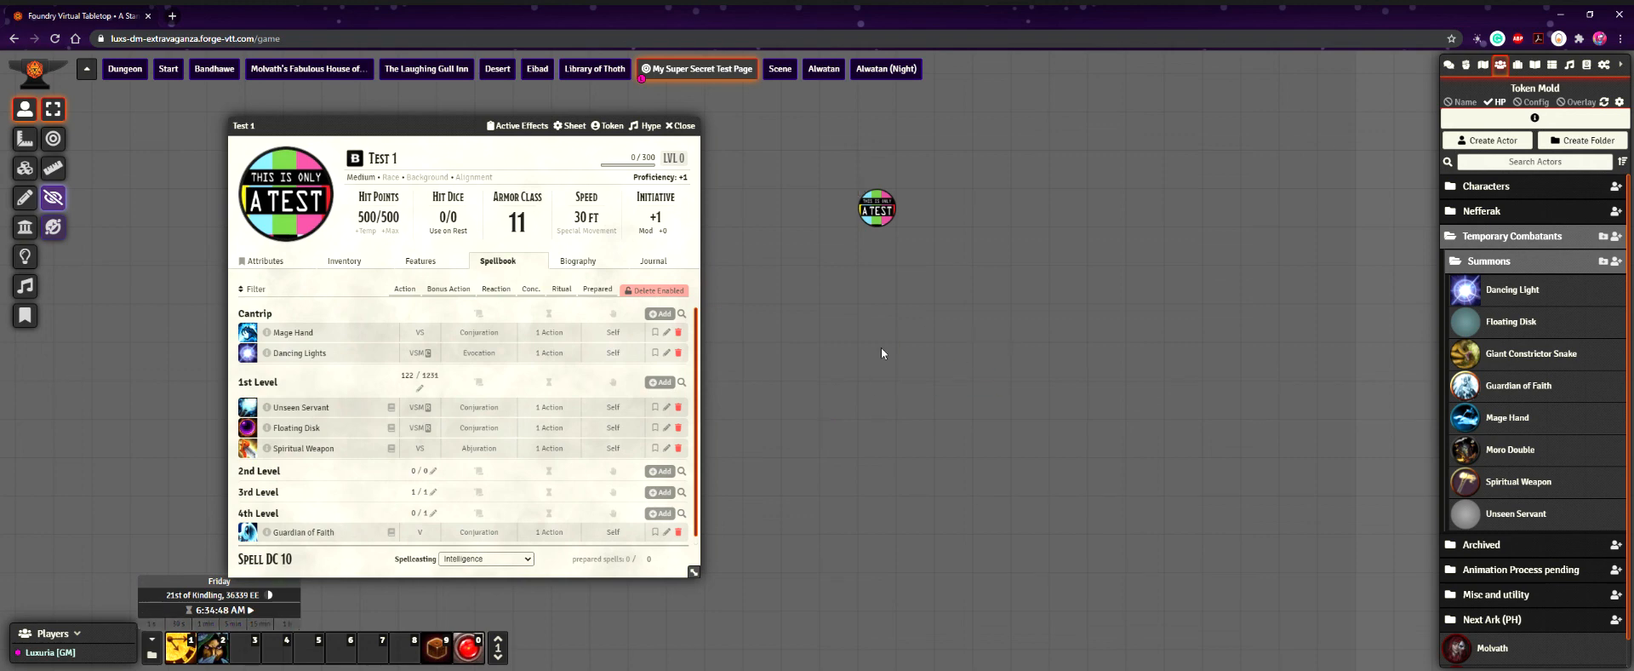
{"action": "left_click_drag", "start_coordinate": [881, 348], "coordinate": [911, 381]}
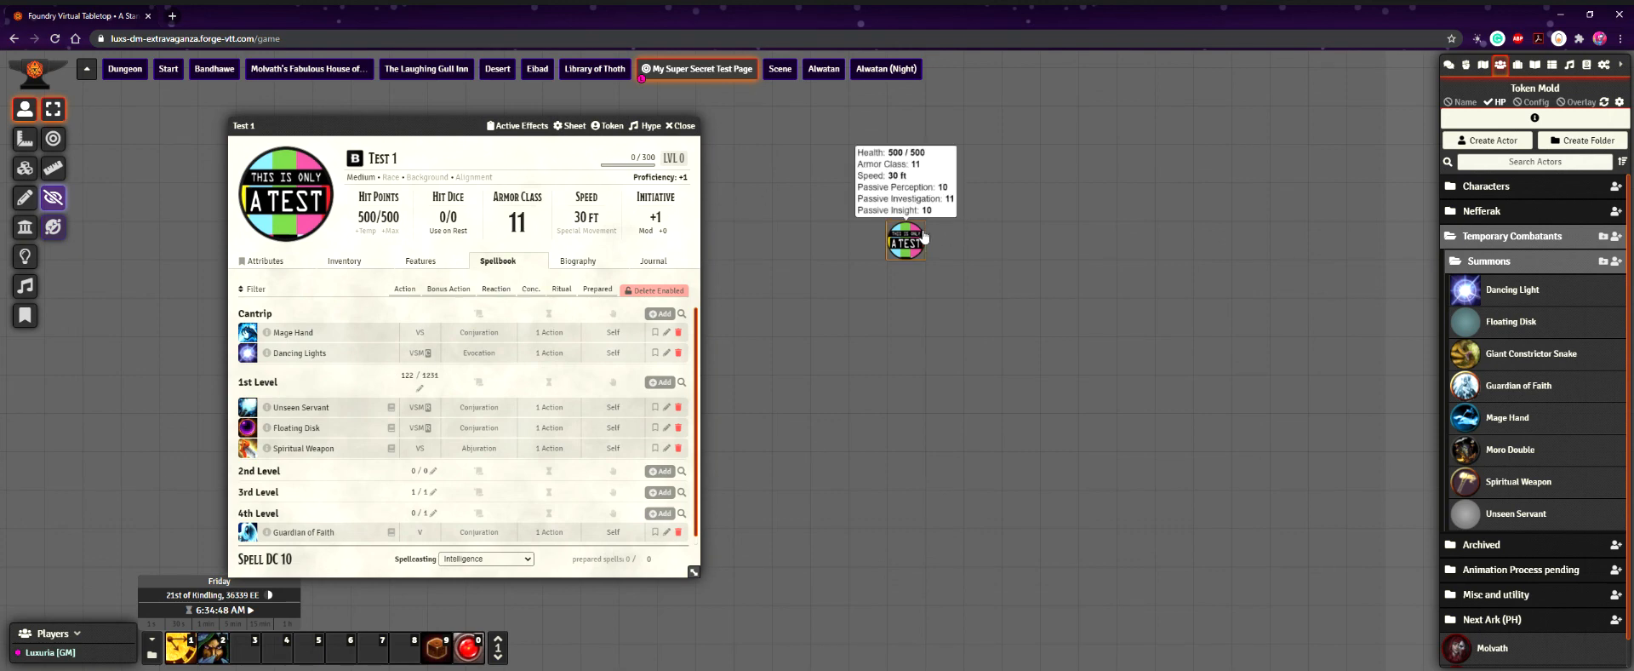
- Cast Unseen Servant at 1st level from Test 1's spellbook to summon the servant's token below Test 1
{"action": "left_click_drag", "start_coordinate": [924, 236], "coordinate": [863, 279]}
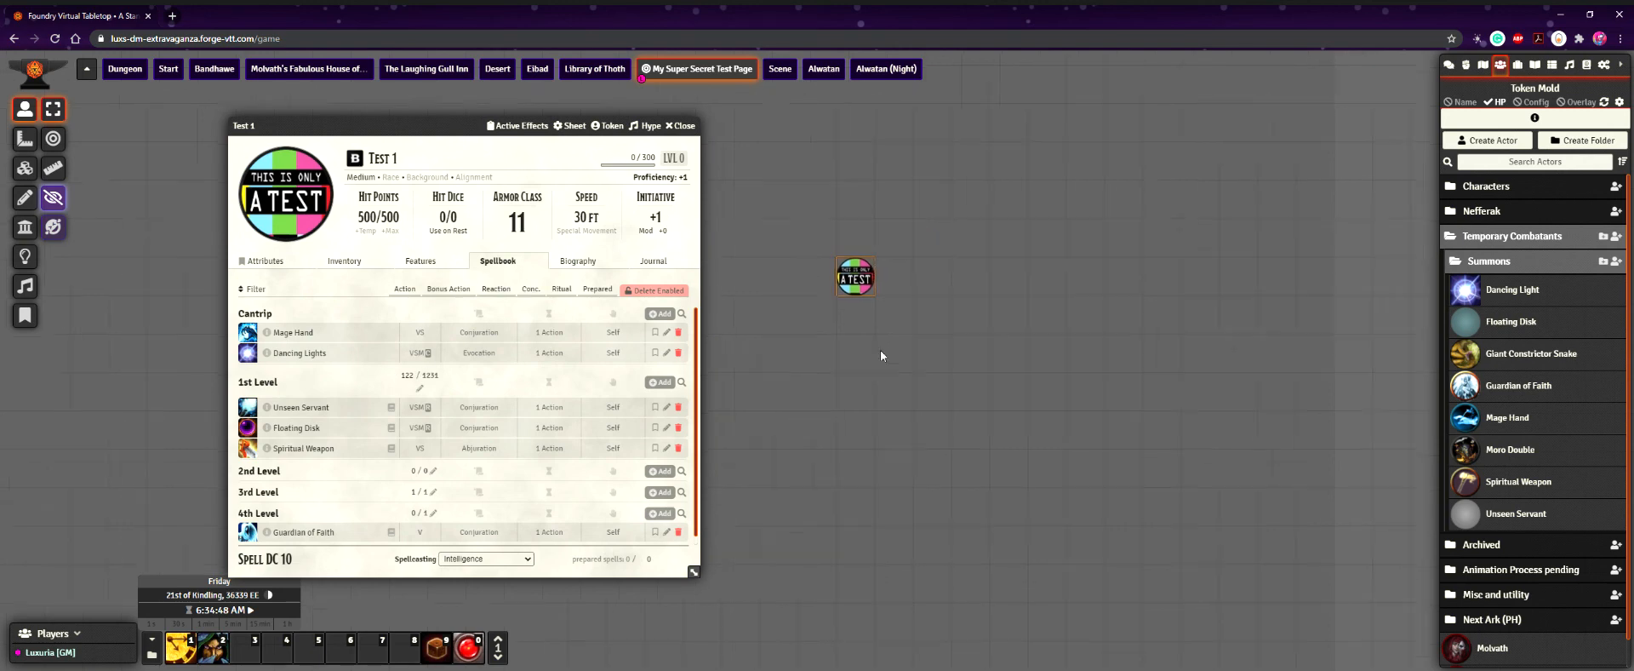
{"action": "left_click", "coordinate": [256, 413]}
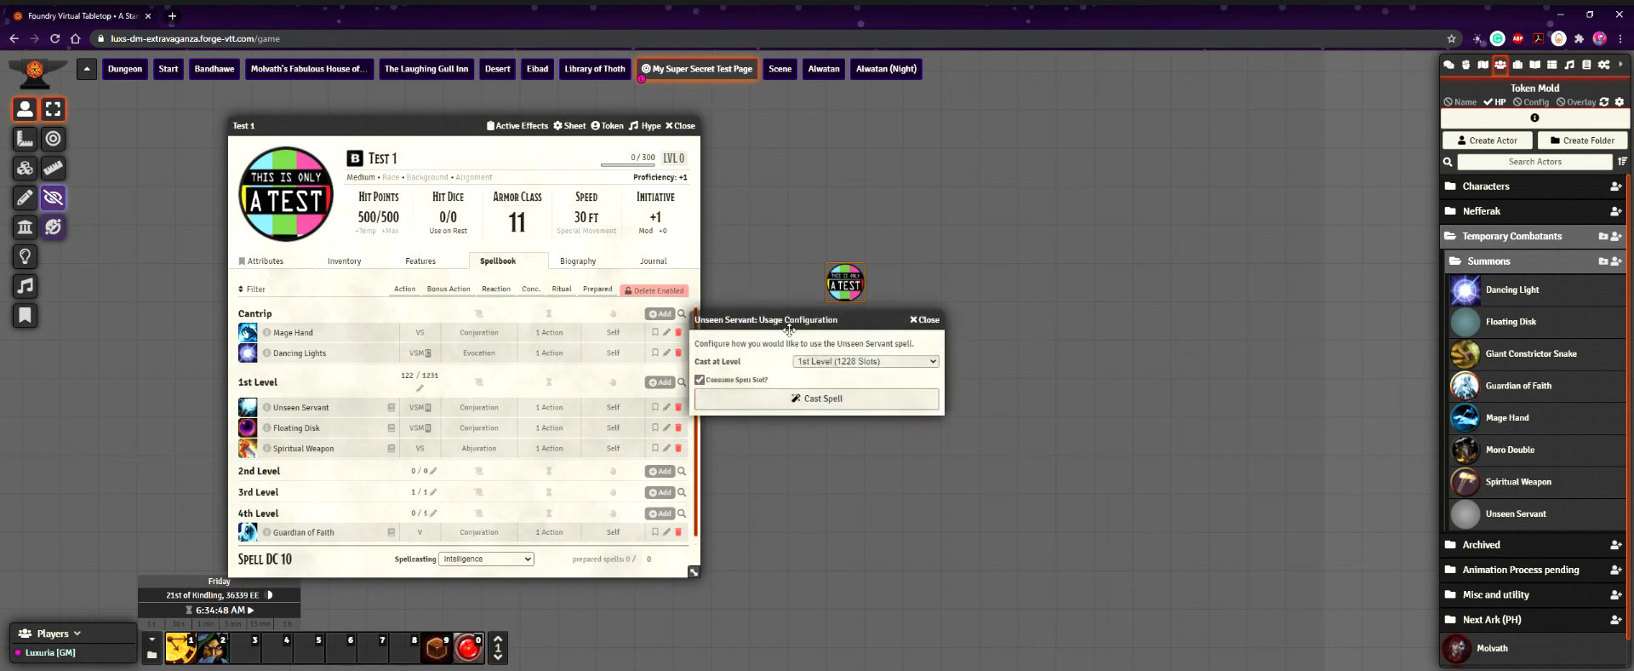
{"action": "left_click", "coordinate": [839, 396]}
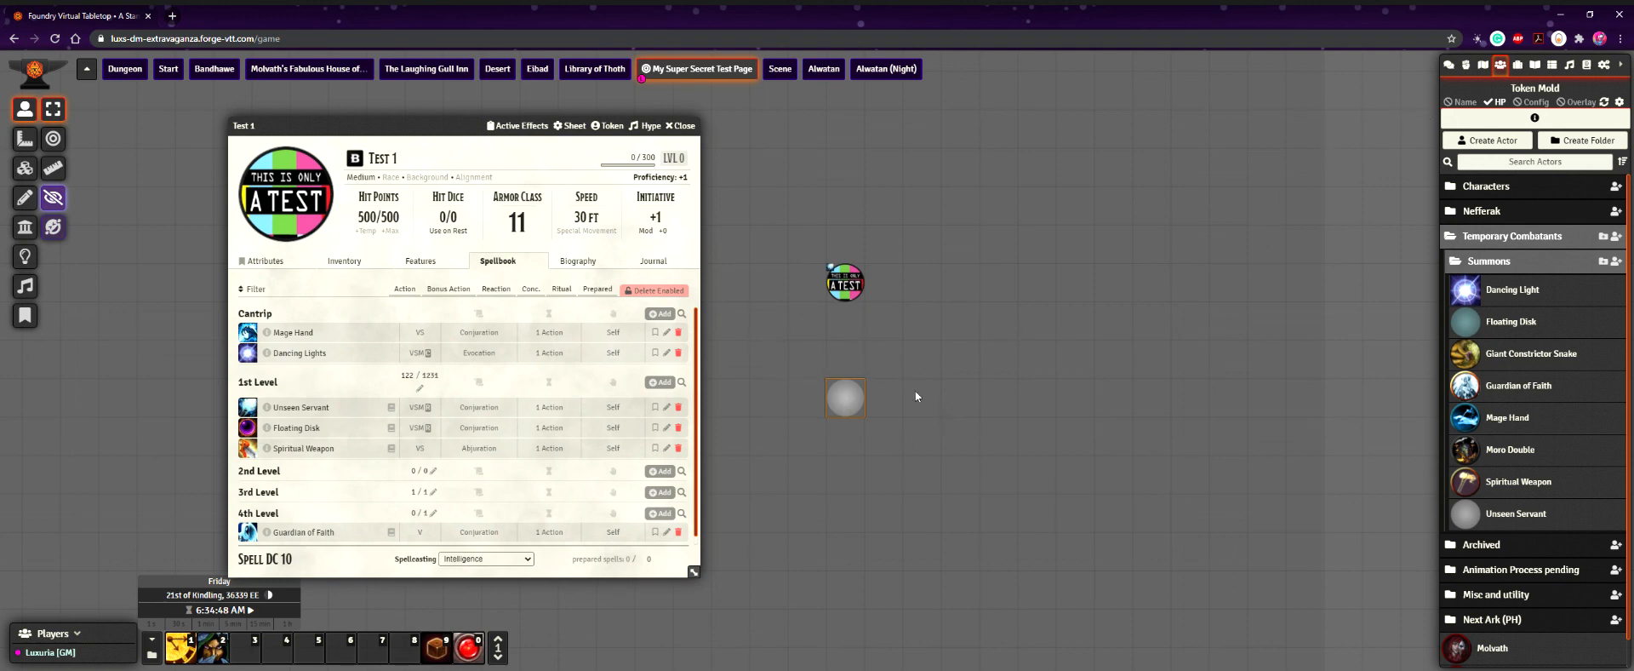
- Open the summoned Unseen Servant token's sheet, look through its size options, and close the sheet
{"action": "mouse_move", "coordinate": [860, 407]}
{"action": "double_click", "coordinate": [854, 390]}
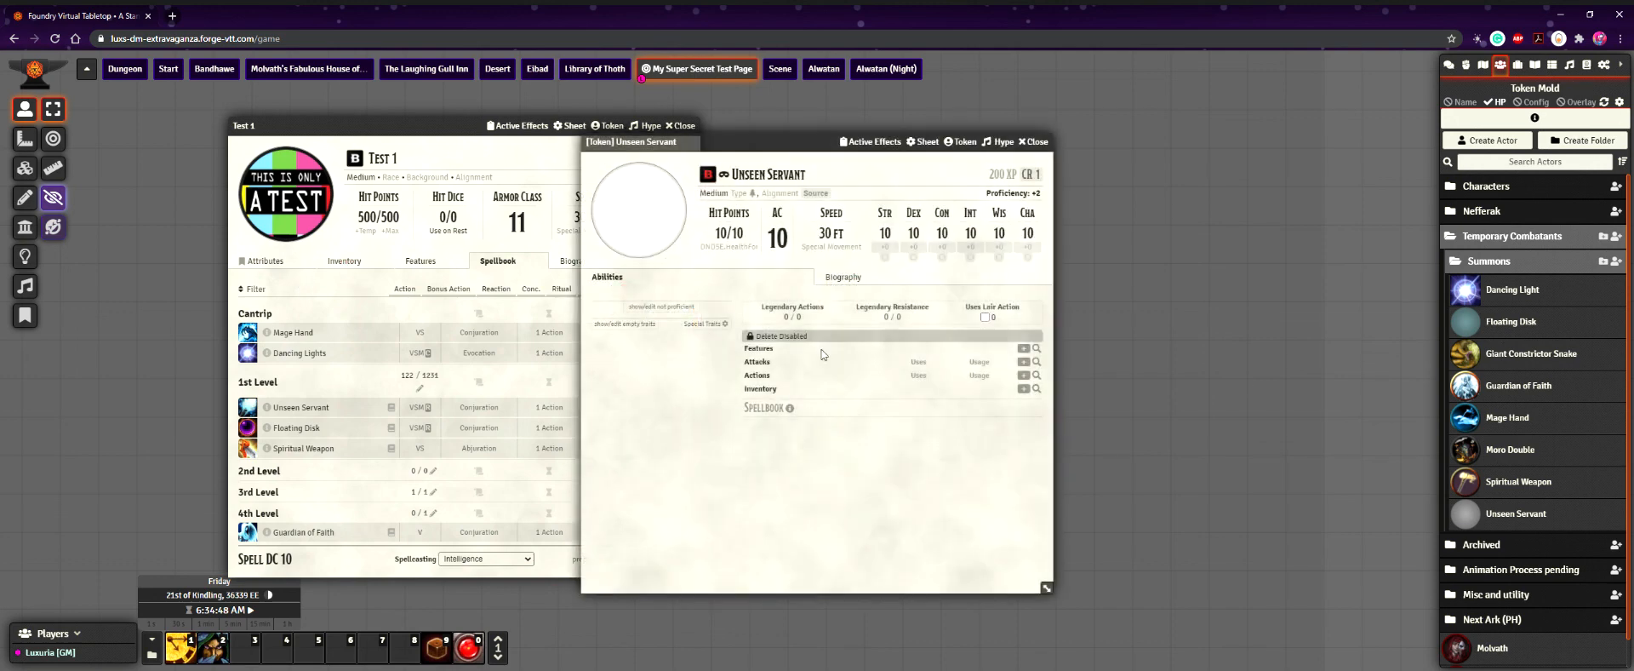
{"action": "left_click", "coordinate": [713, 194]}
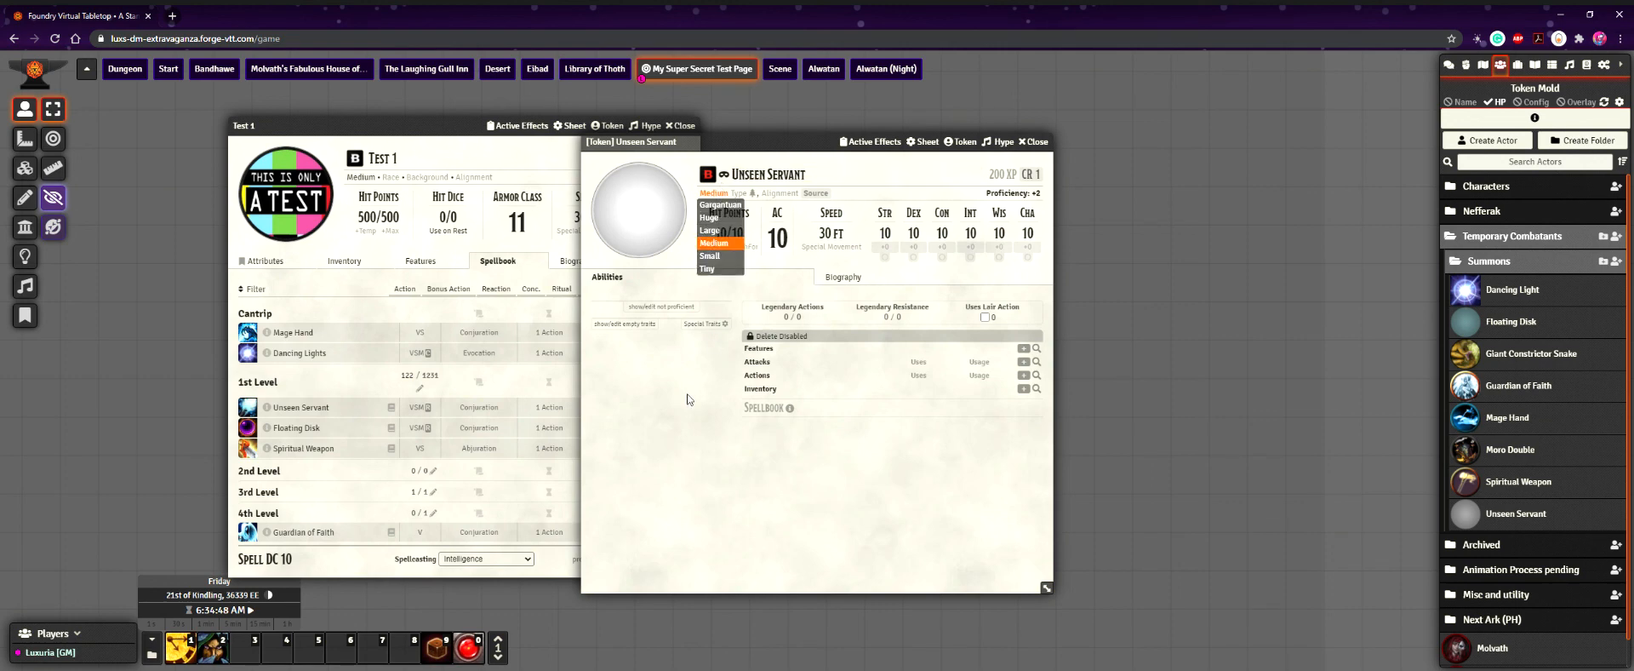
{"action": "left_click", "coordinate": [1037, 142]}
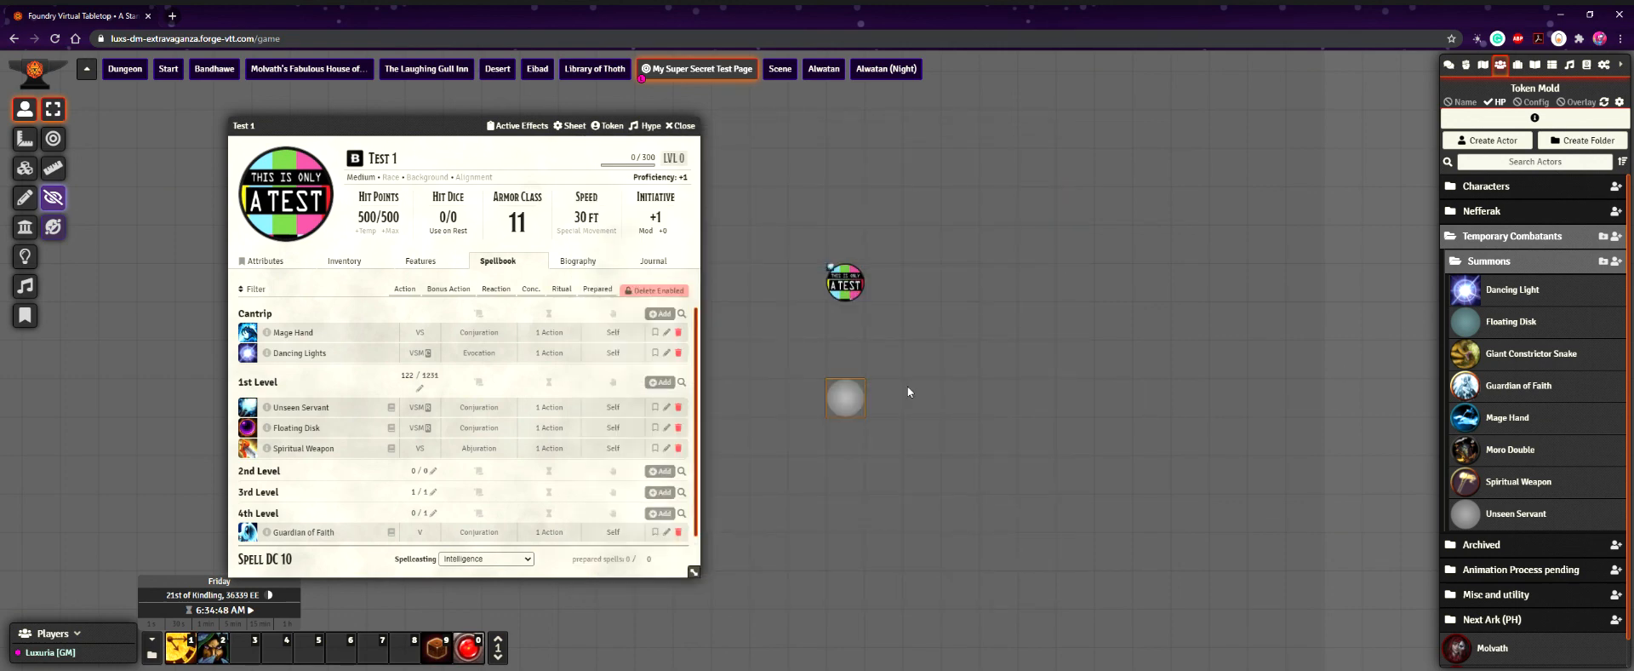
- Reopen the Unseen Servant token's sheet, try a 1d4 hit-point formula, and clear the formula again
{"action": "double_click", "coordinate": [848, 410]}
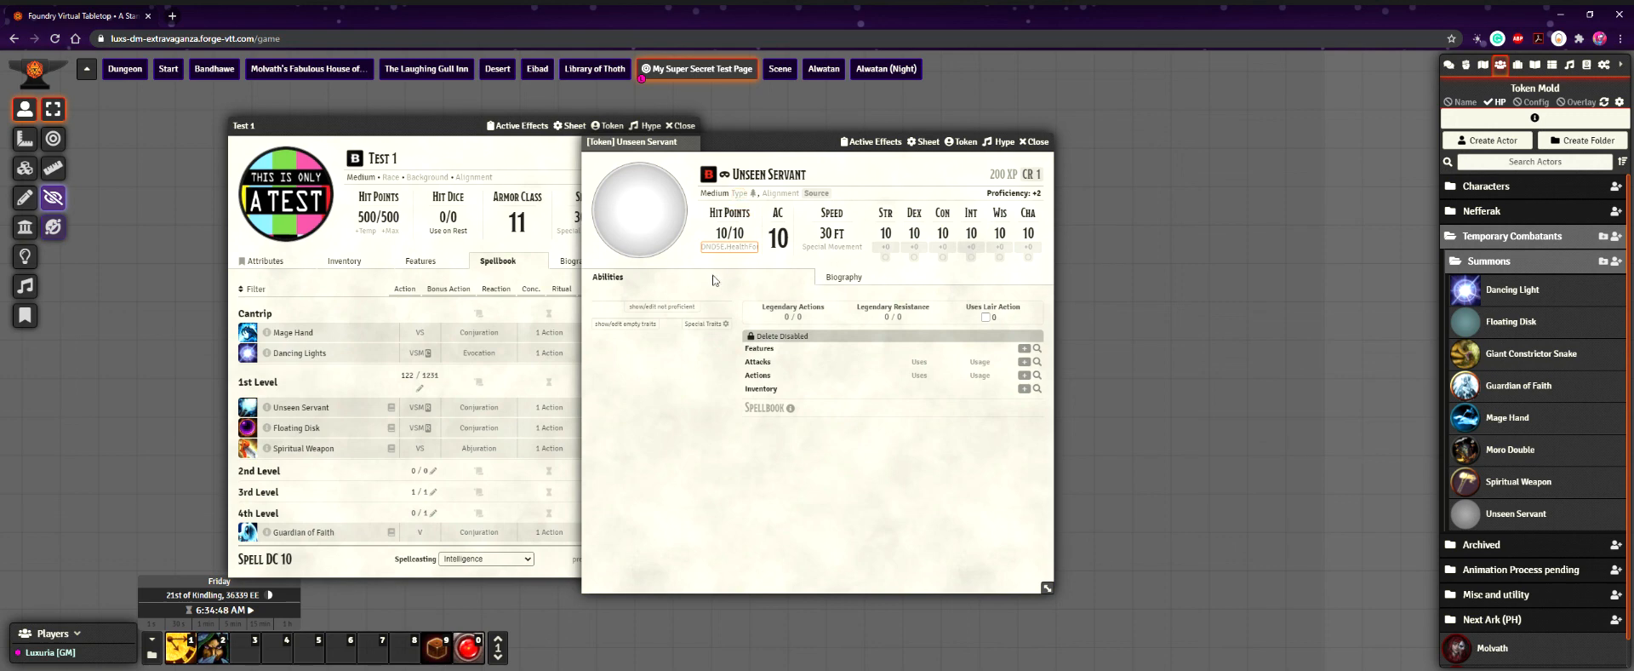
{"action": "type", "text": "1d4"}
{"action": "key", "text": "Return"}
{"action": "left_click", "coordinate": [724, 223]}
{"action": "left_click", "coordinate": [748, 244]}
{"action": "left_click", "coordinate": [748, 247]}
{"action": "key", "text": "BackSpace"}
{"action": "key", "text": "BackSpace"}
{"action": "key", "text": "BackSpace"}
- Set the Unseen Servant token's current and maximum hit points to 10 and close its sheet
{"action": "left_click", "coordinate": [692, 437]}
{"action": "left_click", "coordinate": [722, 238]}
{"action": "type", "text": "10"}
{"action": "left_click", "coordinate": [717, 413]}
{"action": "left_click", "coordinate": [734, 233]}
{"action": "type", "text": "19"}
{"action": "key", "text": "BackSpace"}
{"action": "type", "text": "0"}
{"action": "left_click", "coordinate": [678, 322]}
{"action": "left_click", "coordinate": [1029, 142]}
{"action": "left_click", "coordinate": [917, 443]}
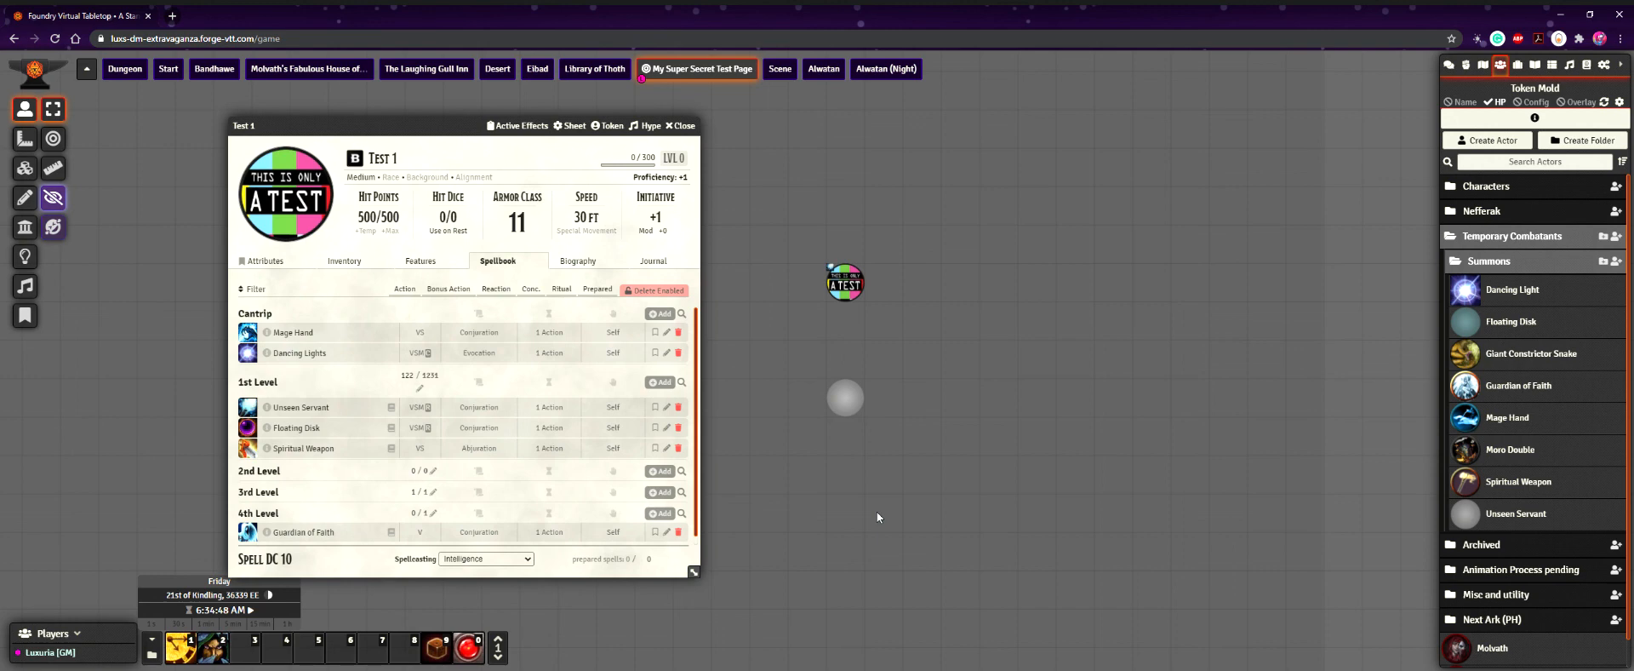
- Check Unseen Servant's duration in its spell details, and advance the game clock by 1 hour to run it out
{"action": "scroll", "coordinate": [926, 464], "scroll_direction": "up", "scroll_amount": 2}
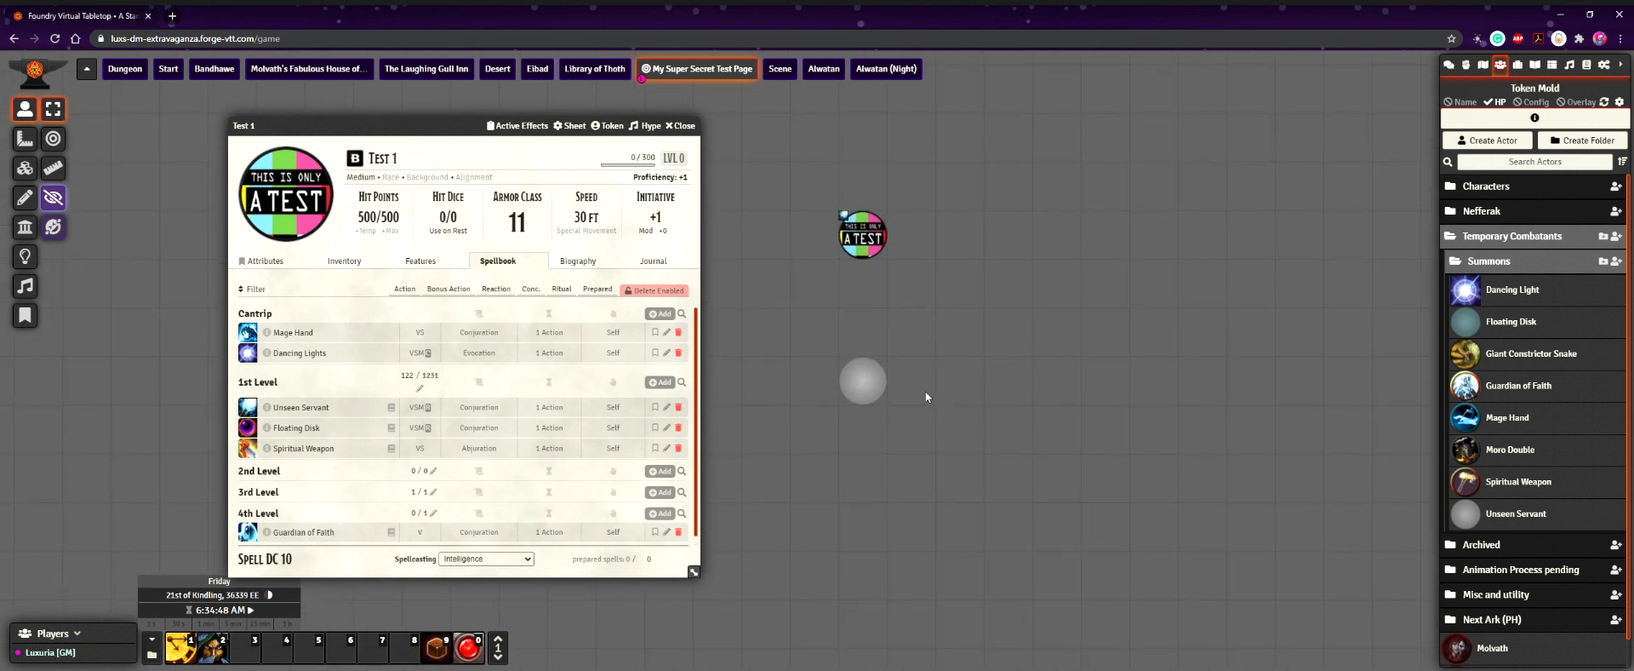
{"action": "left_click", "coordinate": [861, 381]}
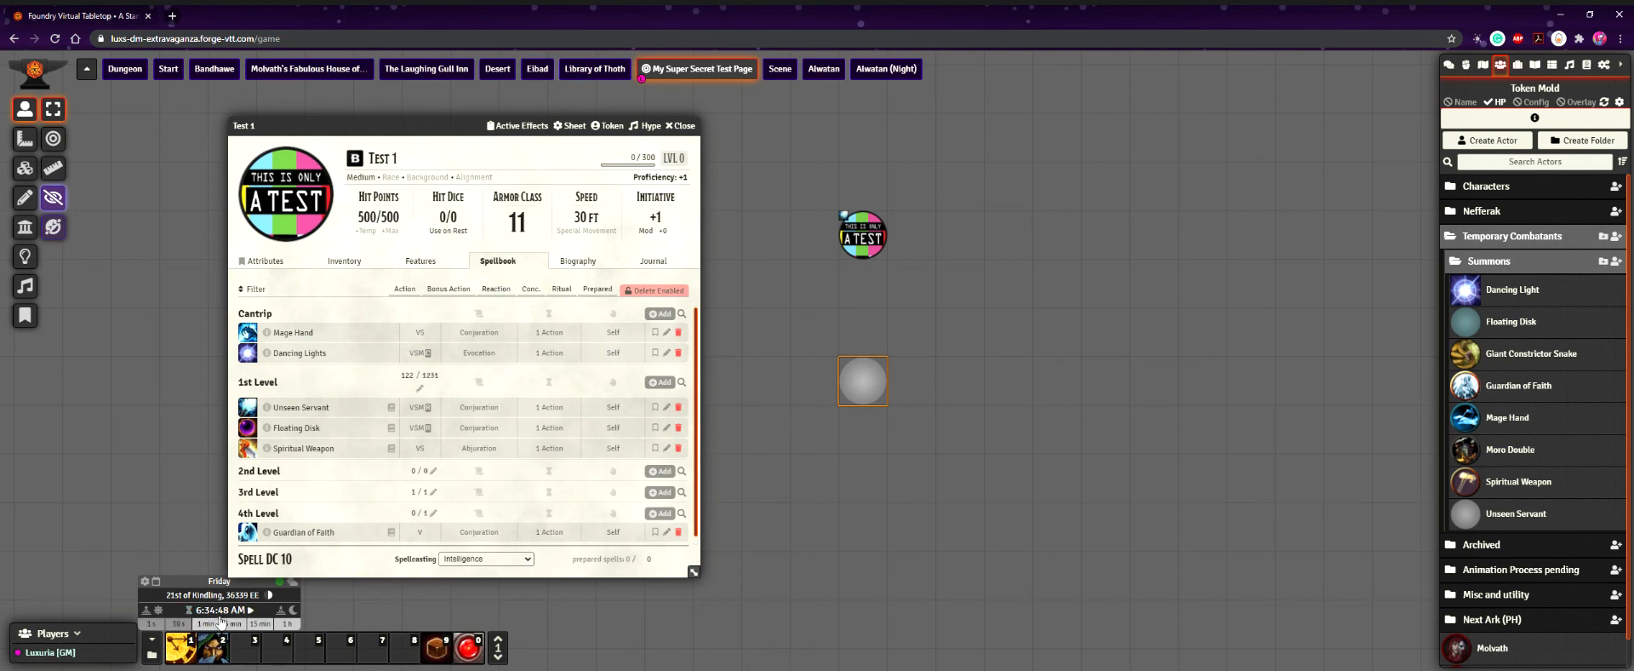
{"action": "left_click", "coordinate": [668, 412]}
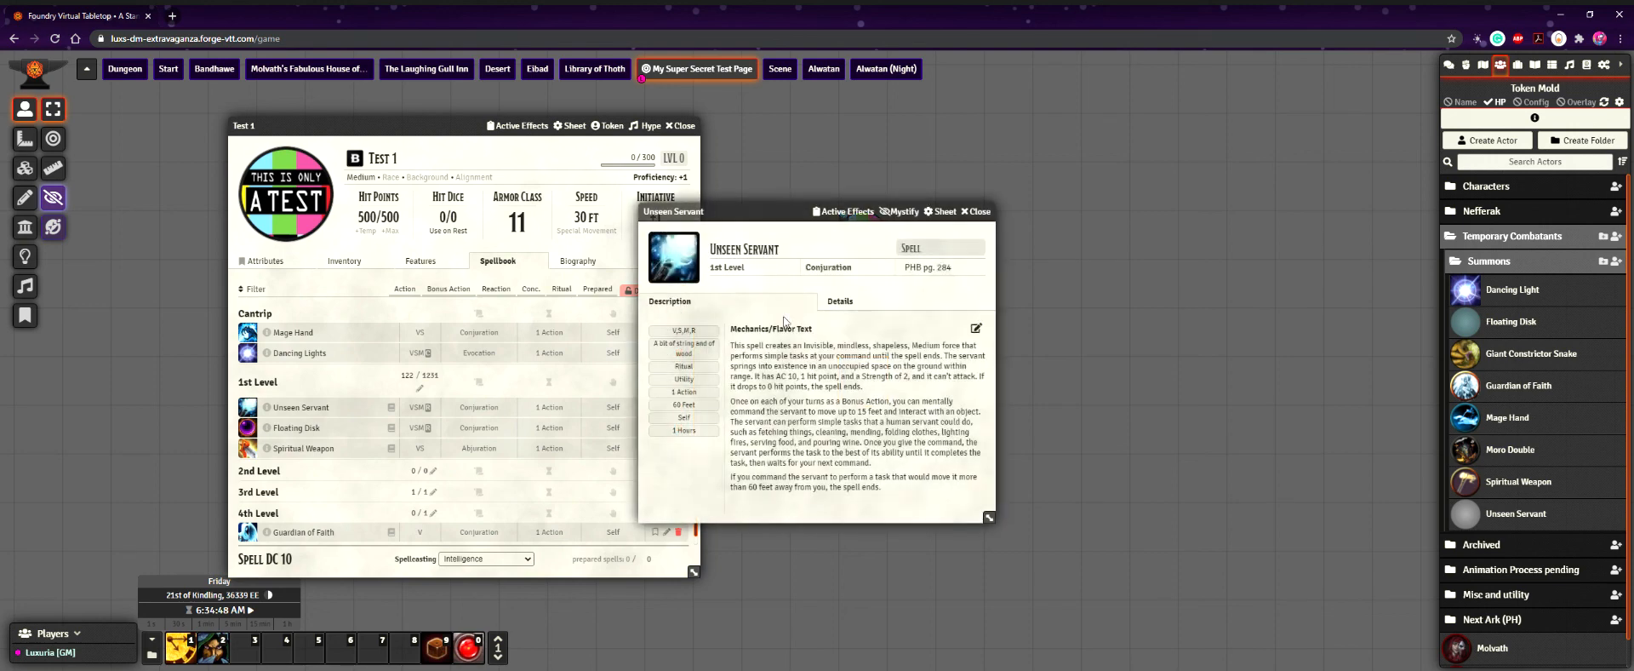
{"action": "left_click", "coordinate": [847, 300]}
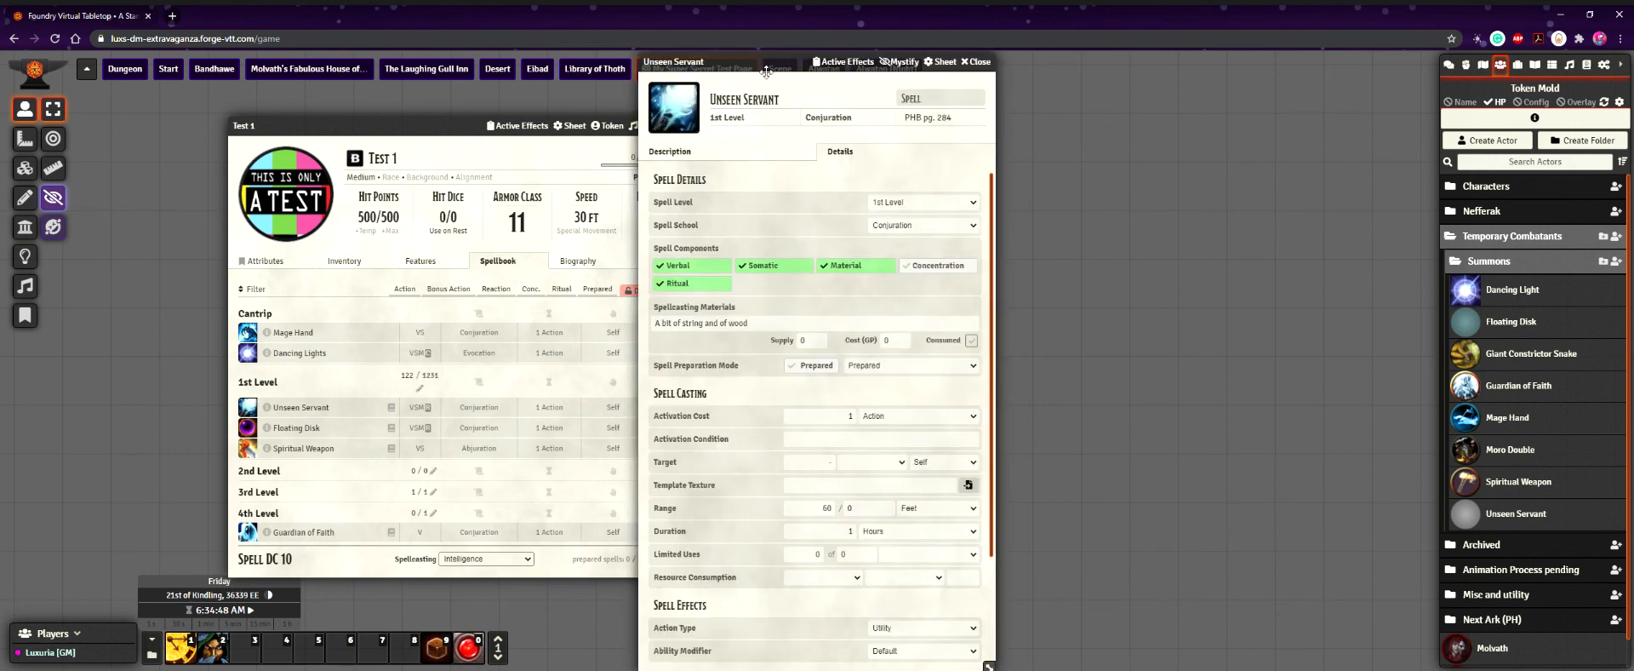
{"action": "left_click_drag", "start_coordinate": [749, 68], "coordinate": [893, 82]}
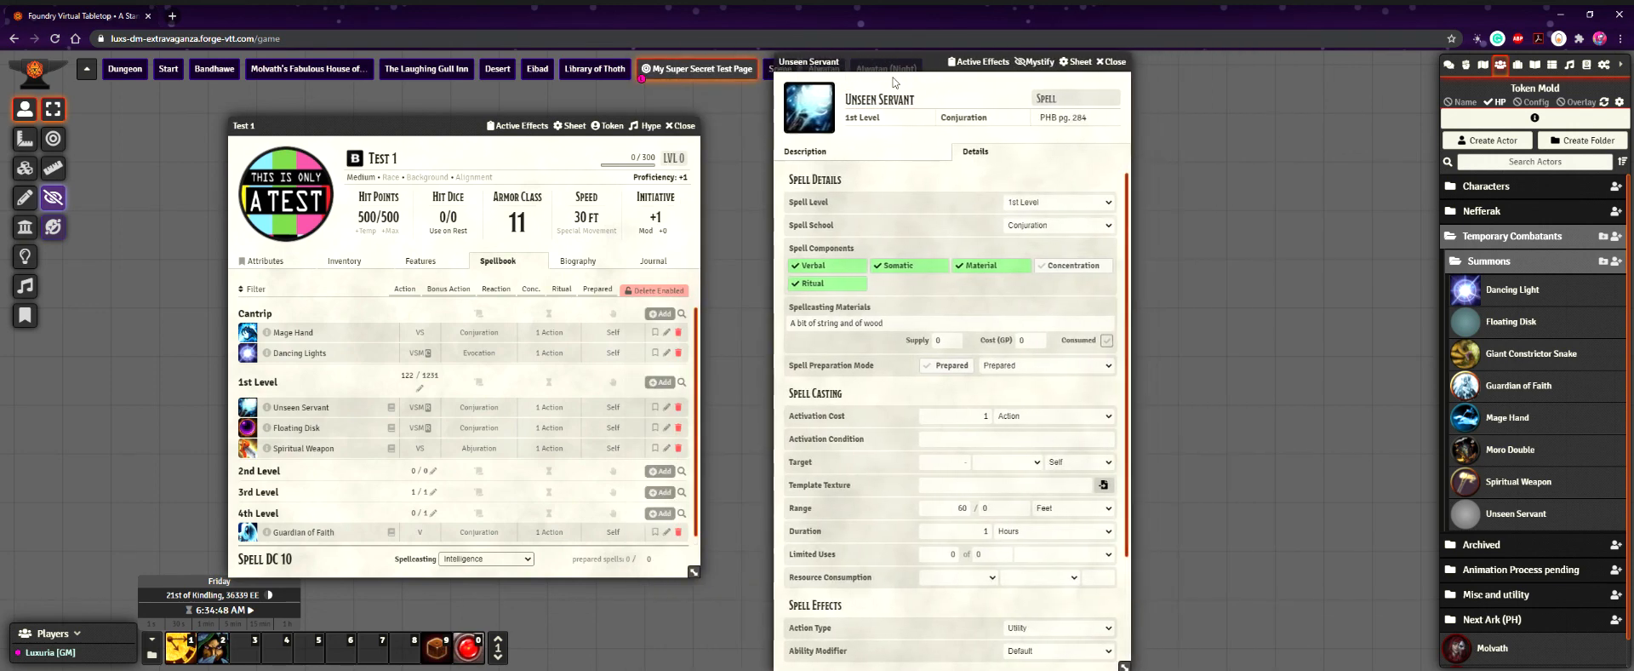
{"action": "left_click", "coordinate": [1114, 62]}
{"action": "left_click", "coordinate": [286, 623]}
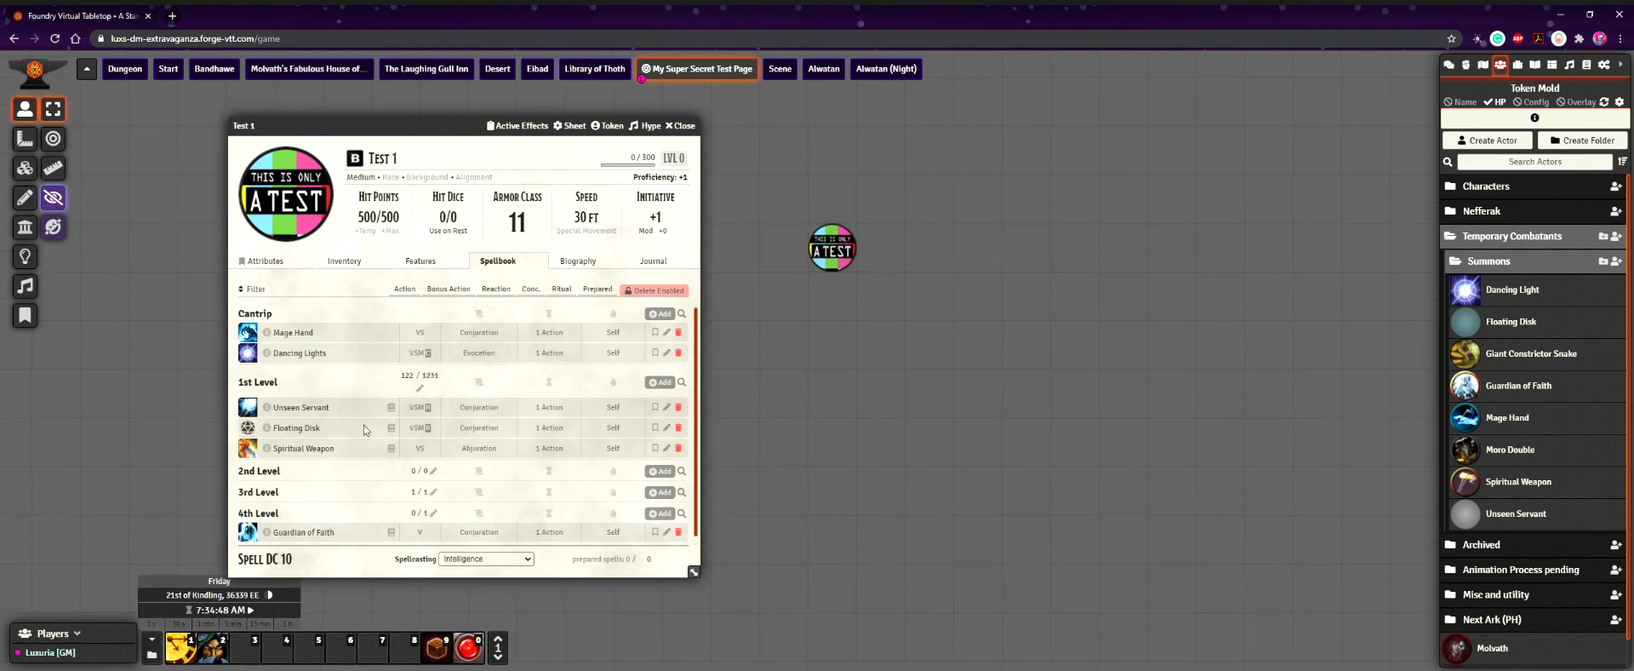
- Cast Floating Disk at 1st level with the Test 1 token selected to summon the disk's token
{"action": "left_click", "coordinate": [247, 427]}
{"action": "left_click", "coordinate": [730, 398]}
{"action": "left_click", "coordinate": [249, 427]}
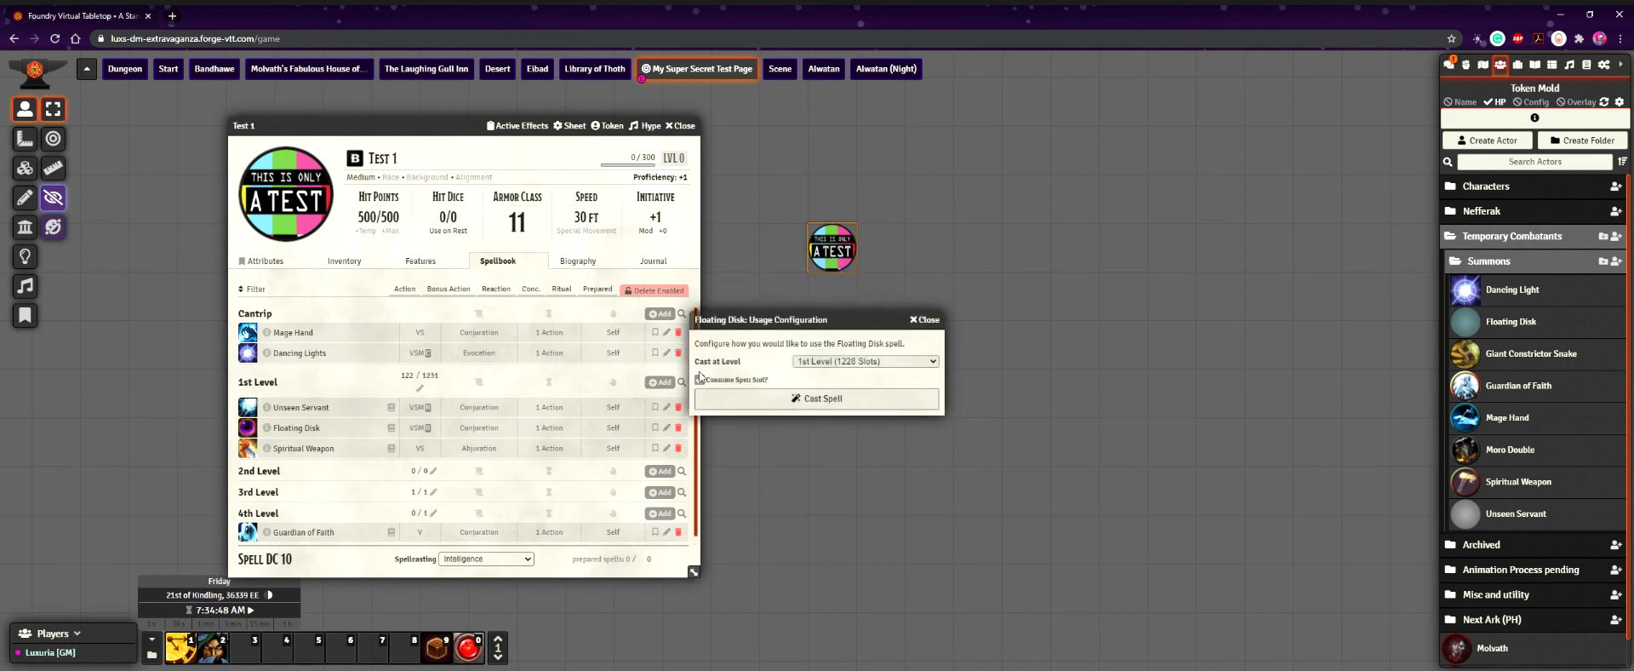
{"action": "left_click", "coordinate": [728, 399]}
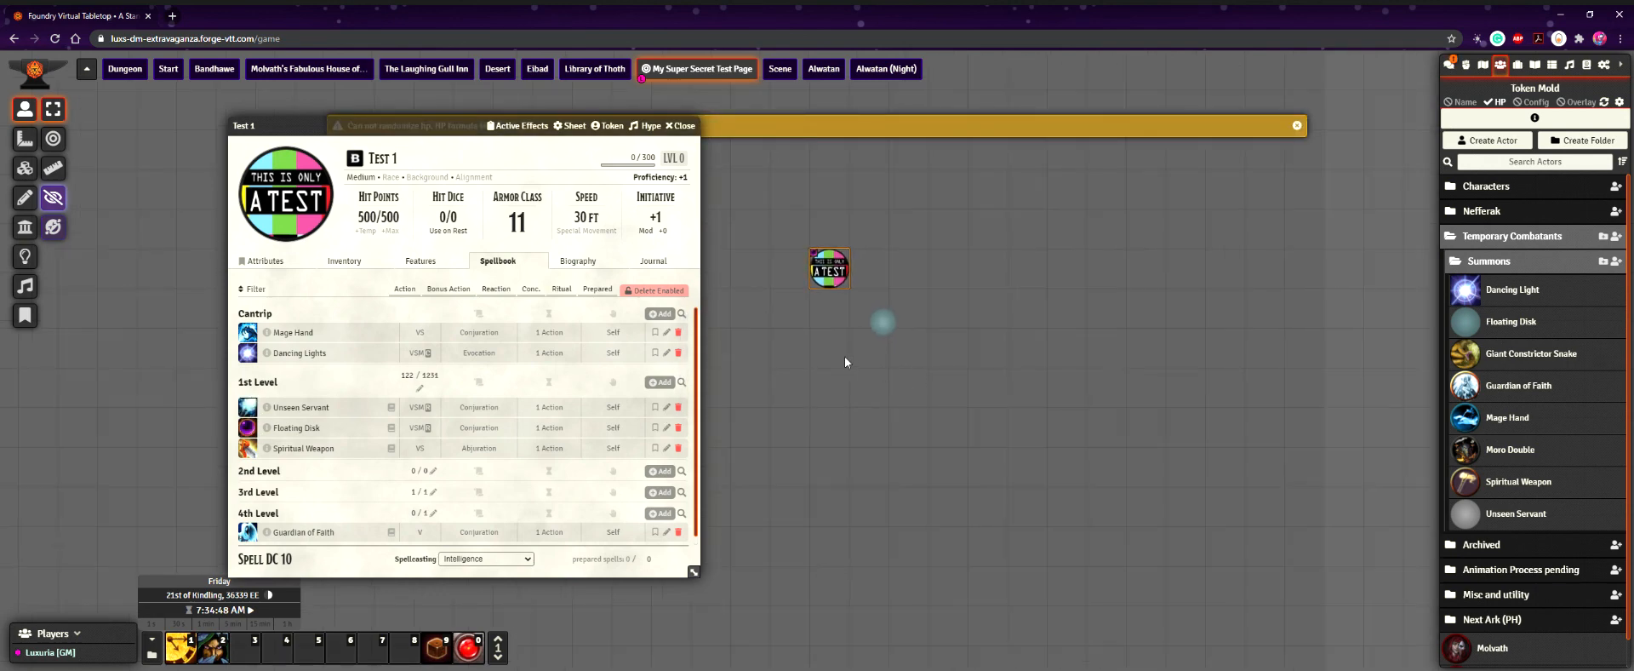
- Select the summoned Floating Disk token and inspect the width, height and scale in its token image settings
{"action": "left_click", "coordinate": [834, 322]}
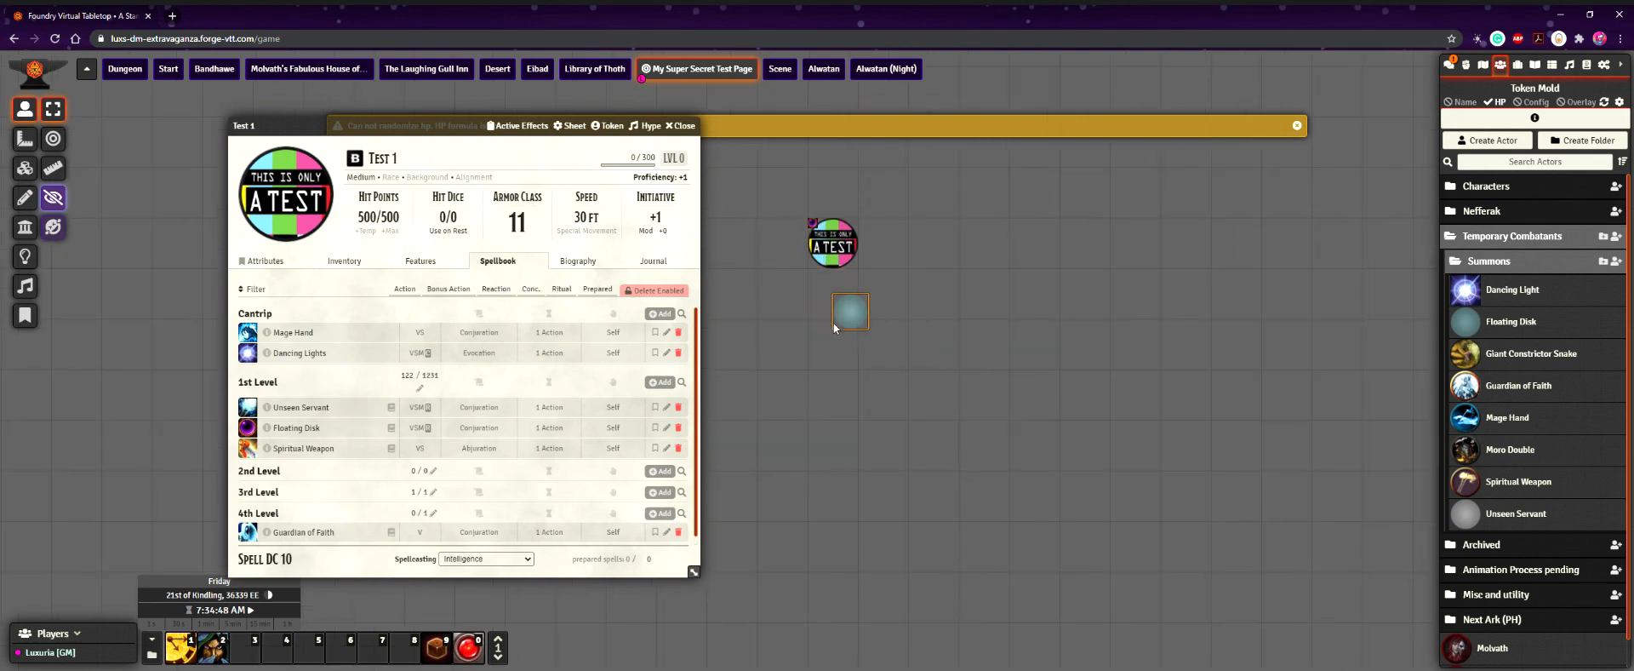
{"action": "left_click_drag", "start_coordinate": [828, 324], "coordinate": [912, 353]}
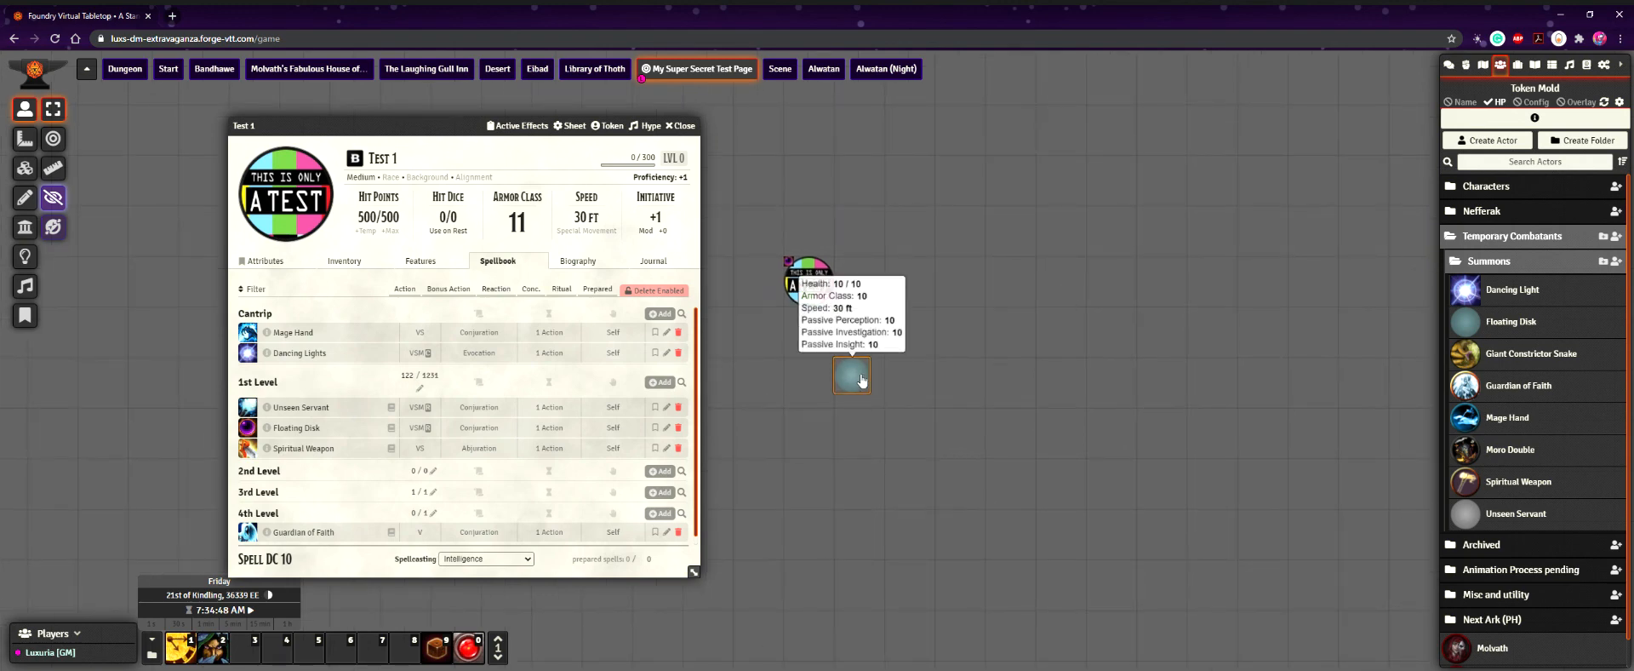
{"action": "right_click", "coordinate": [854, 377]}
{"action": "left_click", "coordinate": [783, 450]}
{"action": "left_click", "coordinate": [757, 300]}
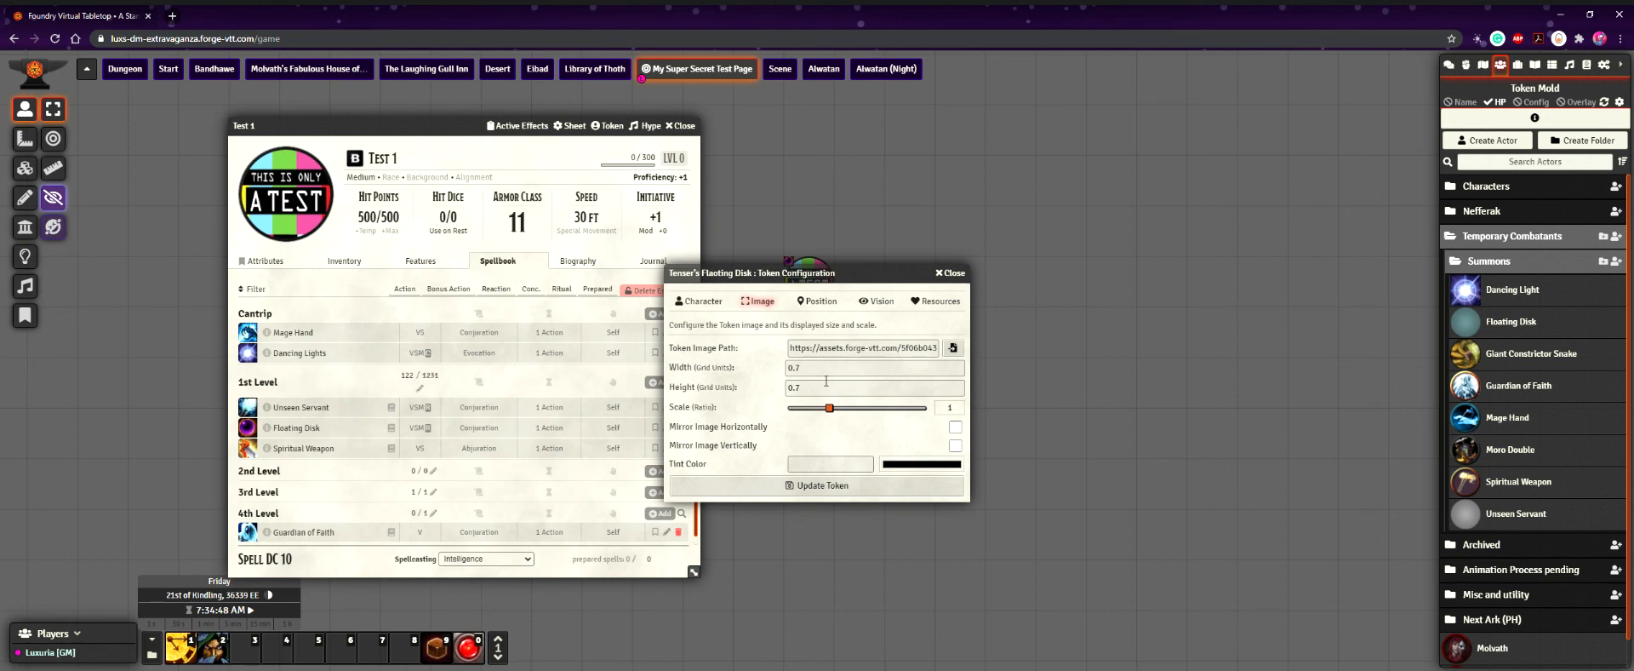
{"action": "left_click", "coordinate": [949, 273]}
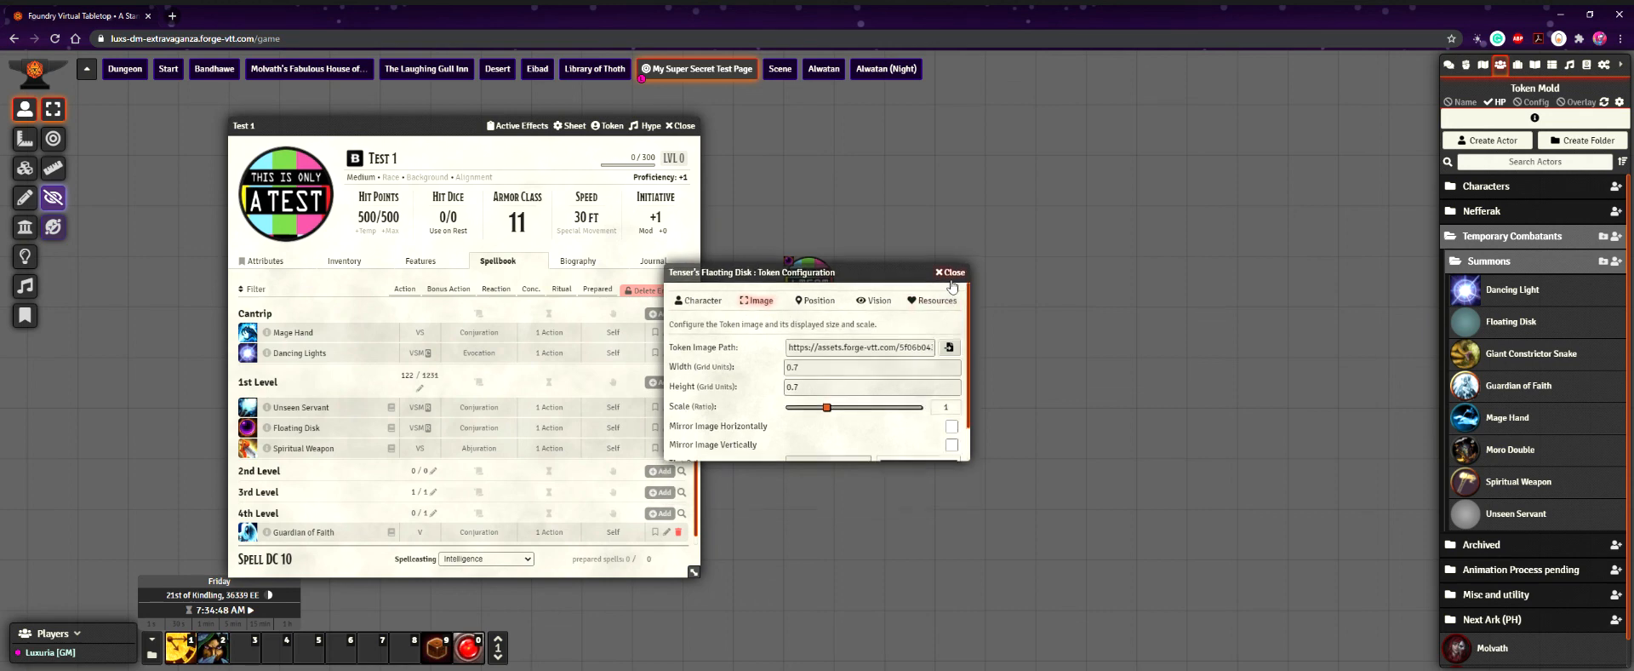
{"action": "left_click", "coordinate": [945, 444]}
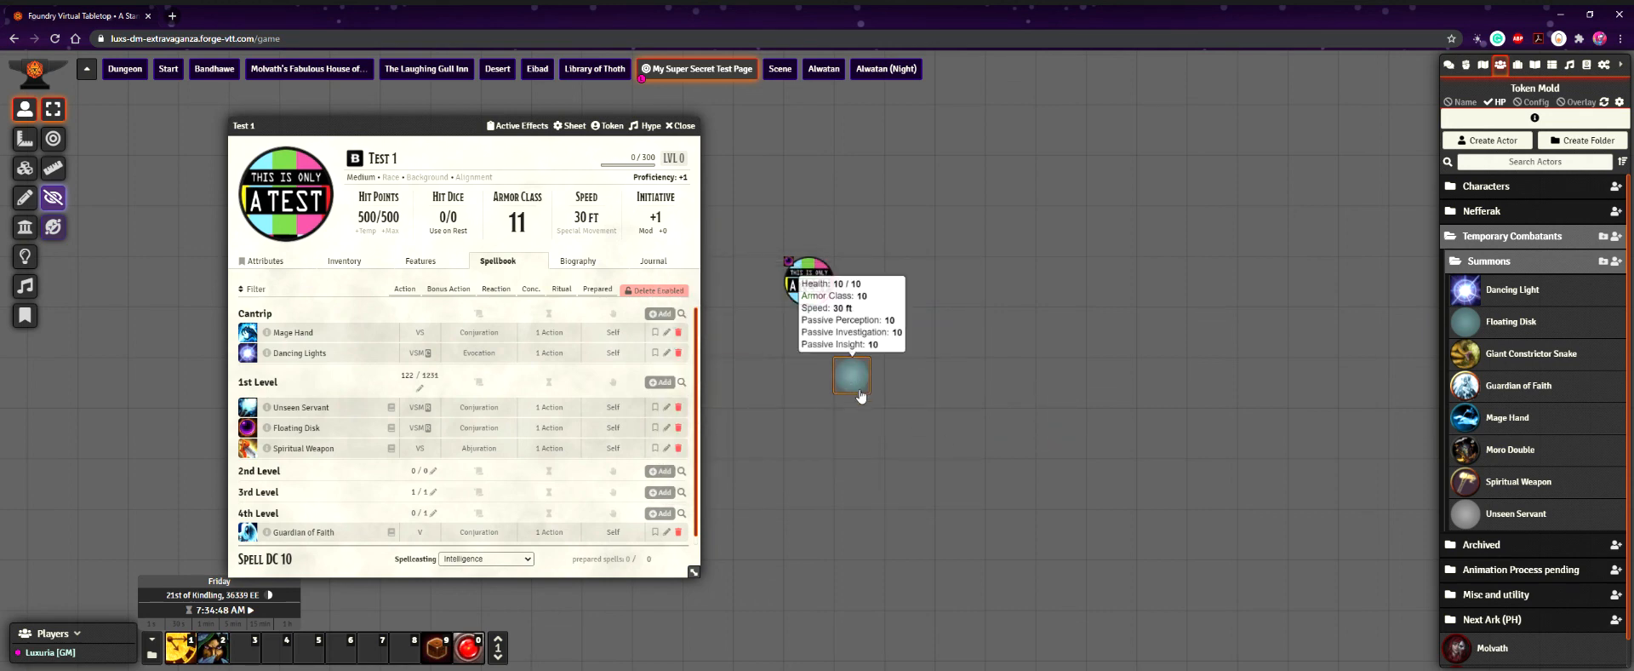
{"action": "mouse_move", "coordinate": [845, 378]}
{"action": "left_mouse_down"}
{"action": "mouse_move", "coordinate": [852, 413]}
{"action": "mouse_move", "coordinate": [872, 402]}
{"action": "mouse_move", "coordinate": [854, 377]}
{"action": "left_mouse_up"}
- Place Orbis Thistlethorn and two other character tokens on the scene, and inspect the image scale in Orbis's token configuration
{"action": "left_click", "coordinate": [1494, 190]}
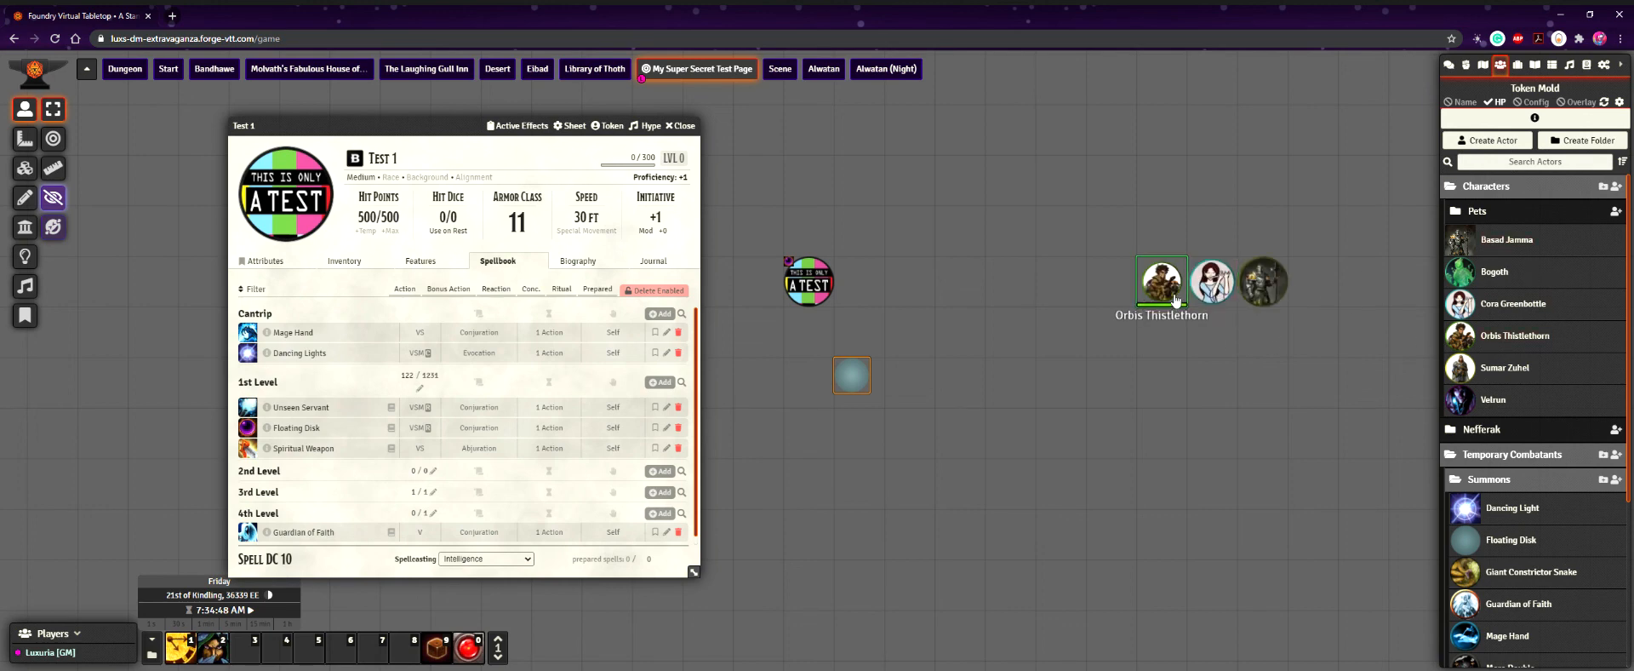
{"action": "double_click", "coordinate": [1176, 301]}
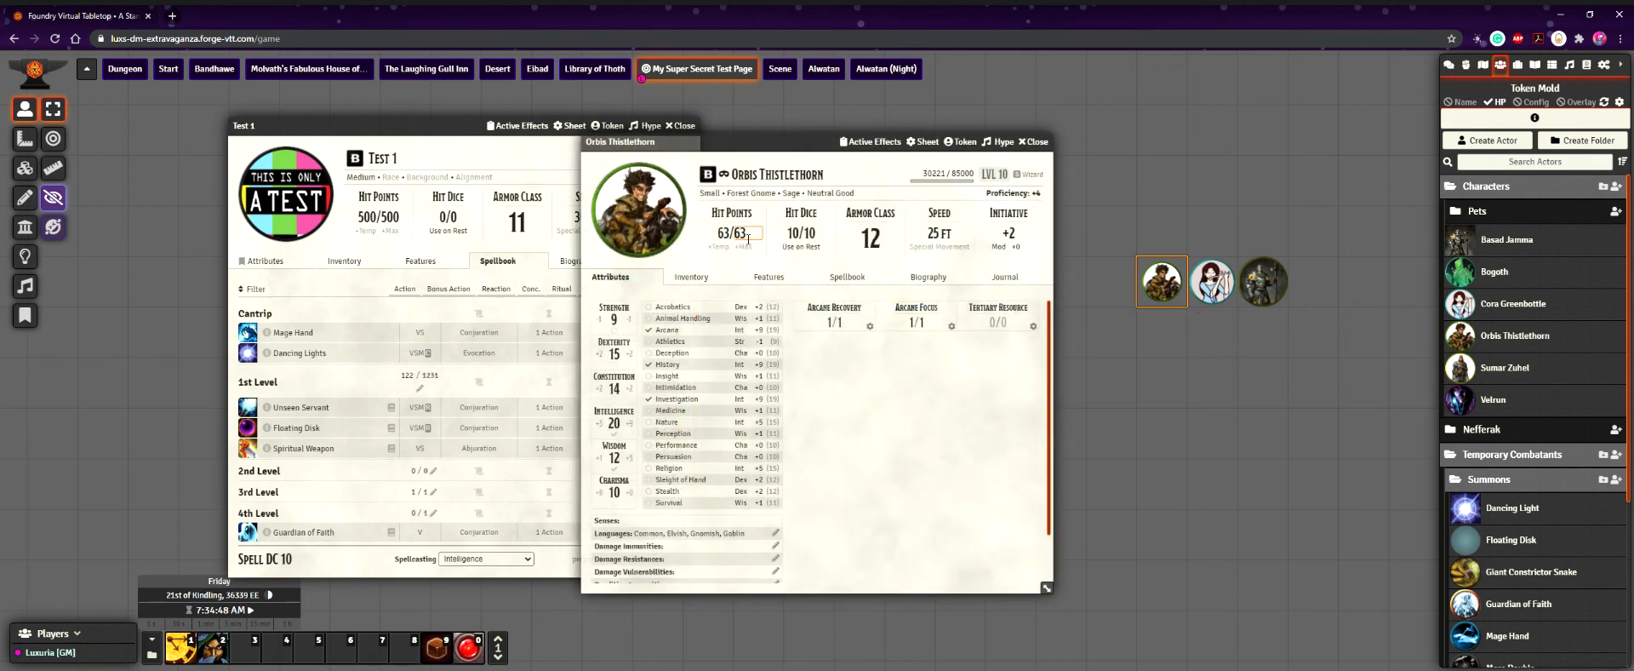
{"action": "left_click", "coordinate": [957, 142]}
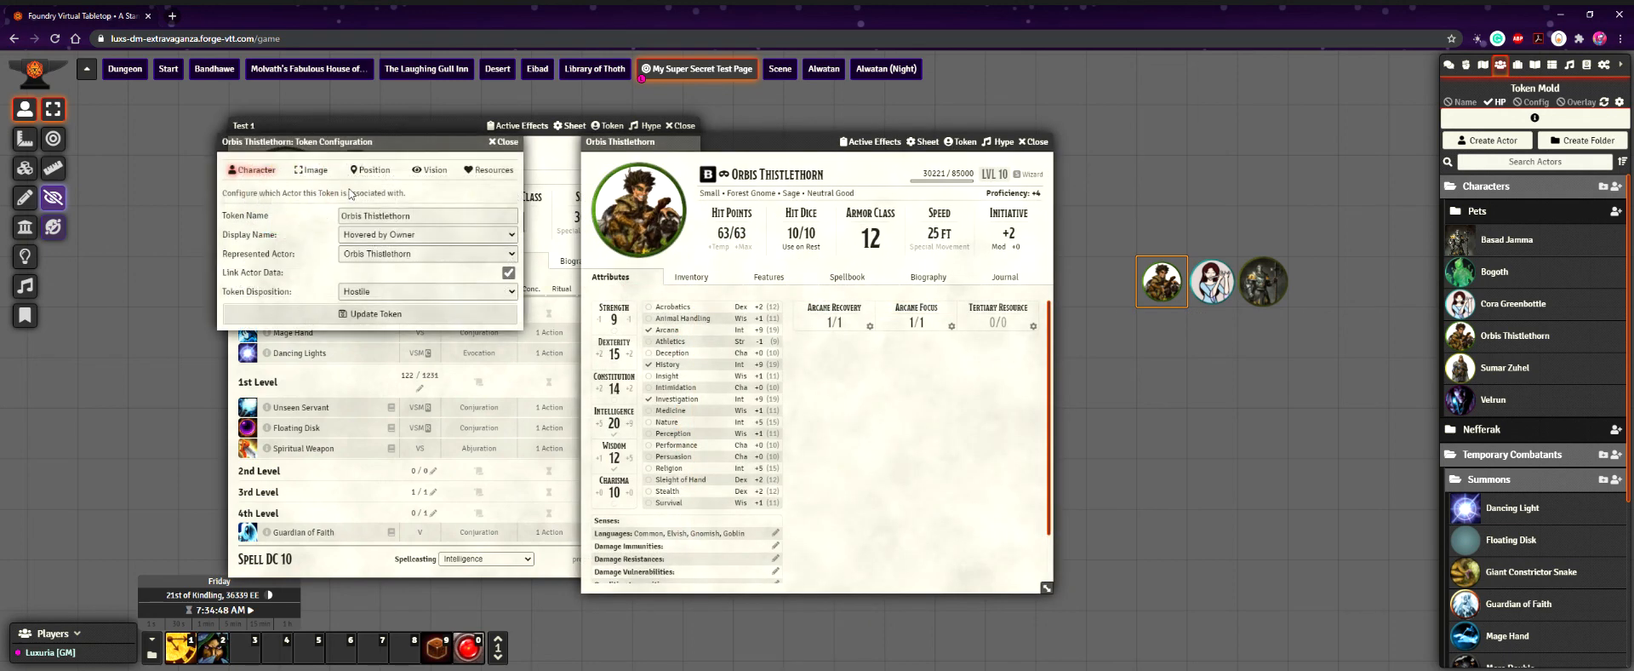
{"action": "left_click", "coordinate": [372, 170]}
{"action": "left_click", "coordinate": [311, 169]}
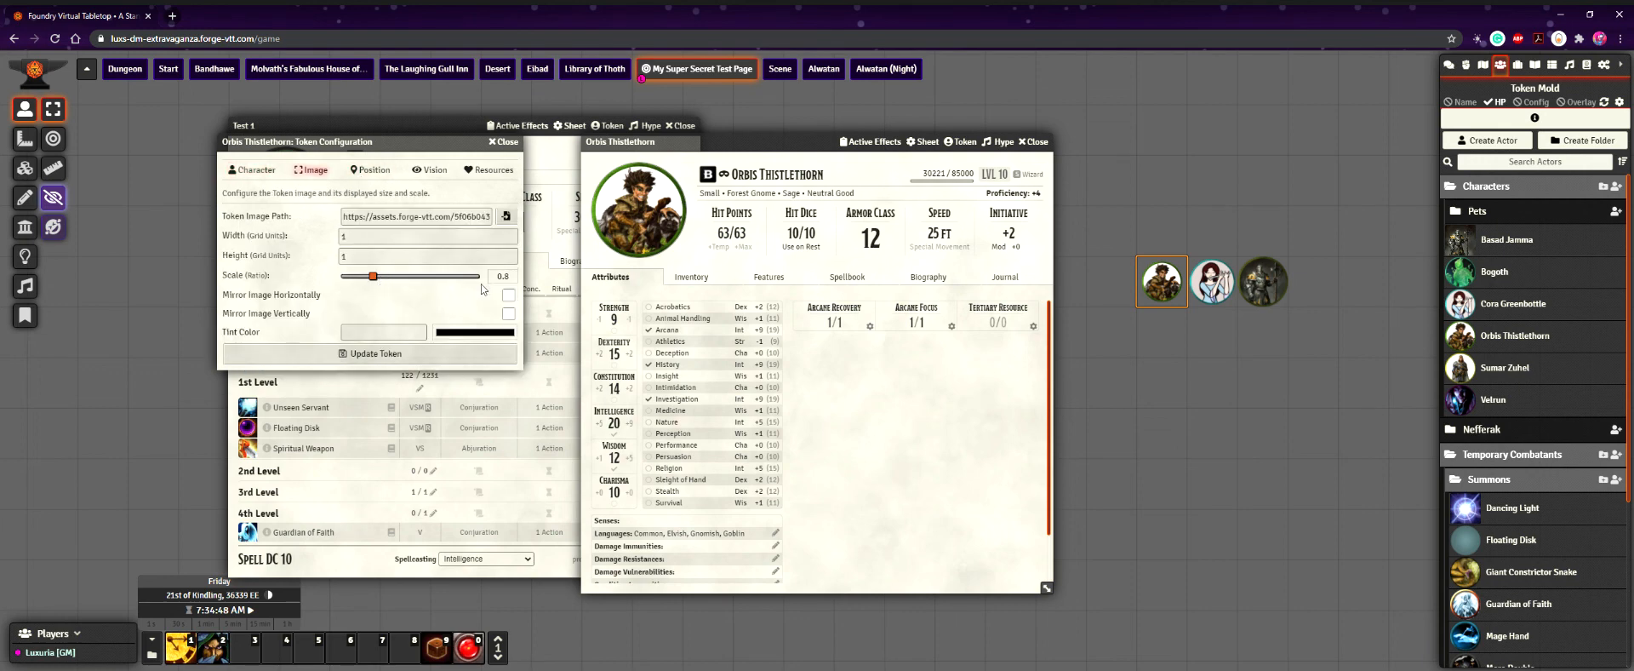
{"action": "left_click", "coordinate": [502, 142]}
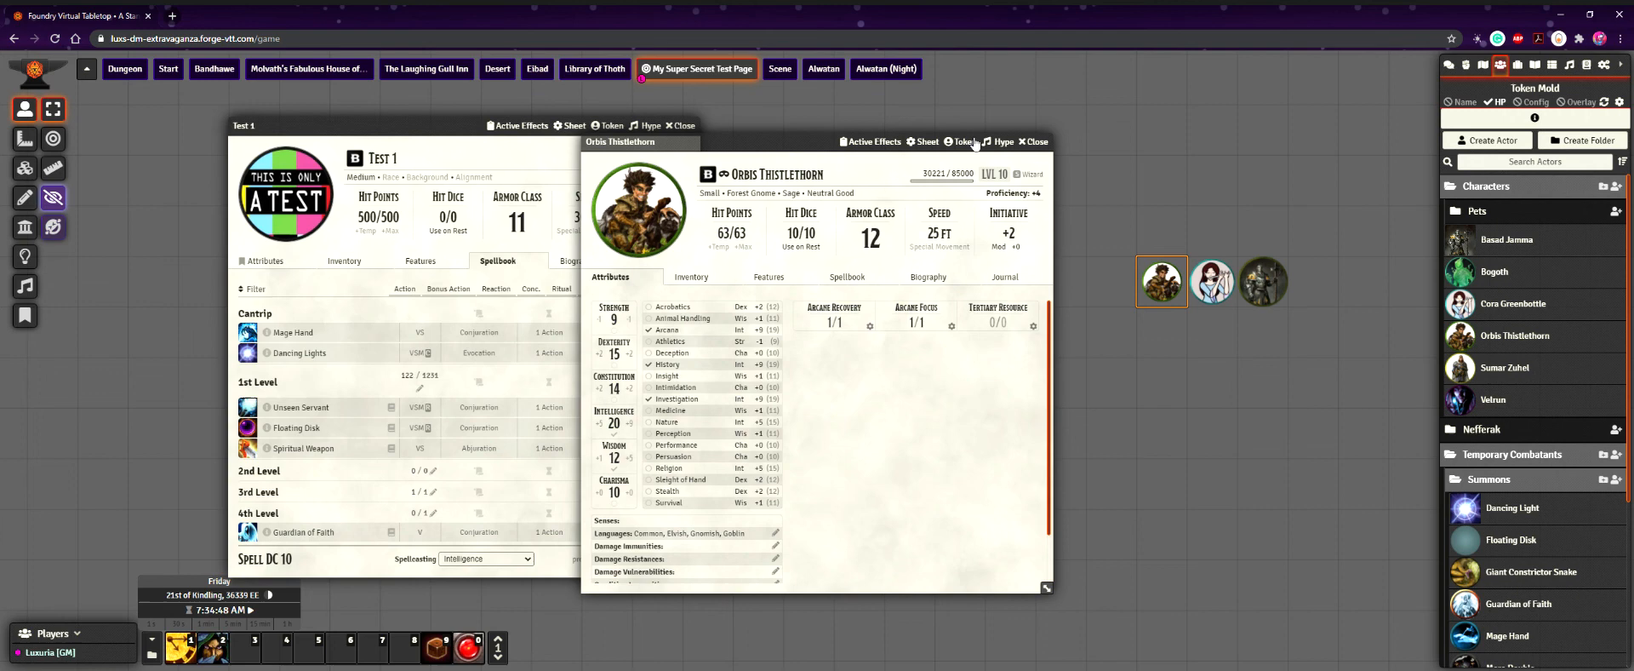
{"action": "left_click", "coordinate": [1032, 141]}
- Delete the Orbis Thistlethorn token and the two character tokens beside it from the scene
{"action": "key", "text": "Delete"}
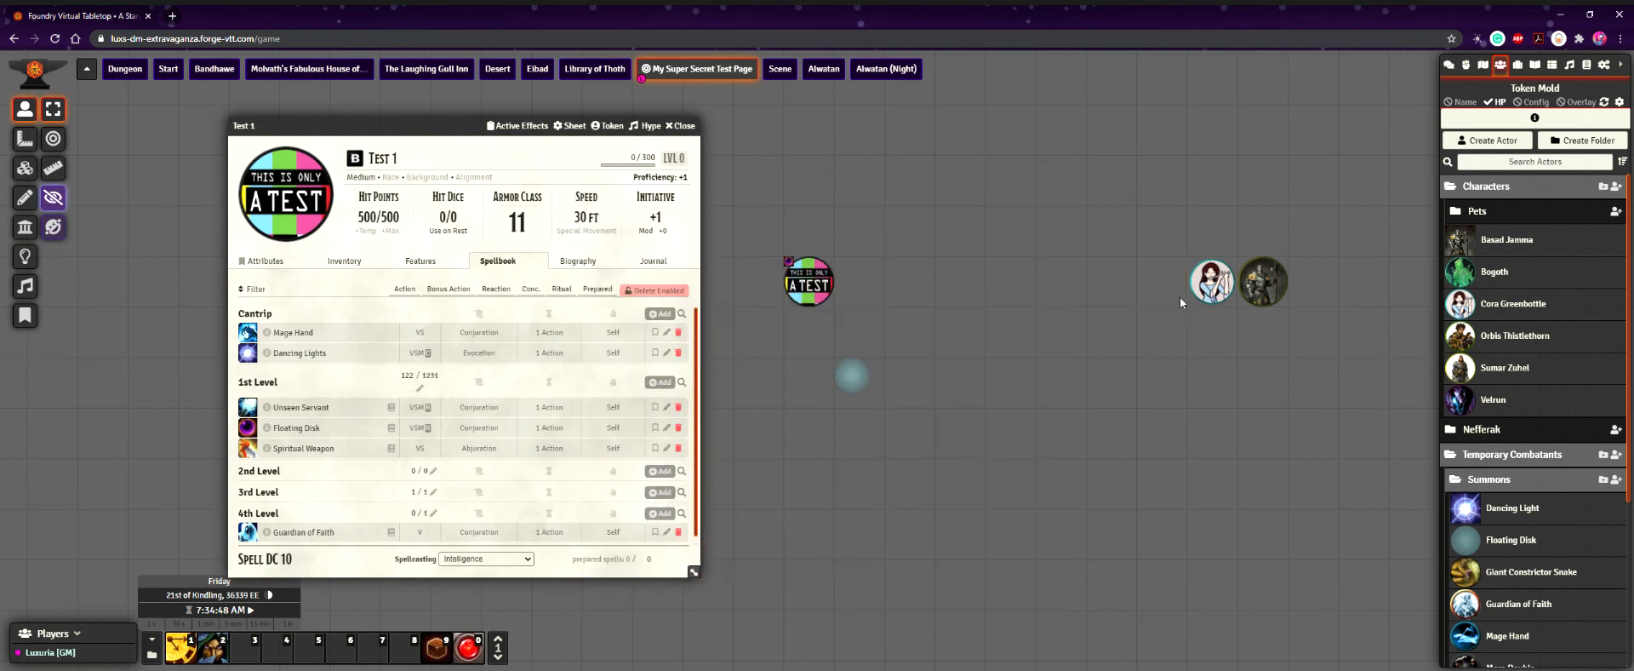
{"action": "left_click", "coordinate": [1214, 293]}
{"action": "key", "text": "Delete"}
{"action": "left_click", "coordinate": [1250, 293]}
{"action": "key", "text": "Delete"}
{"action": "left_click_drag", "start_coordinate": [1219, 337], "coordinate": [1194, 344]}
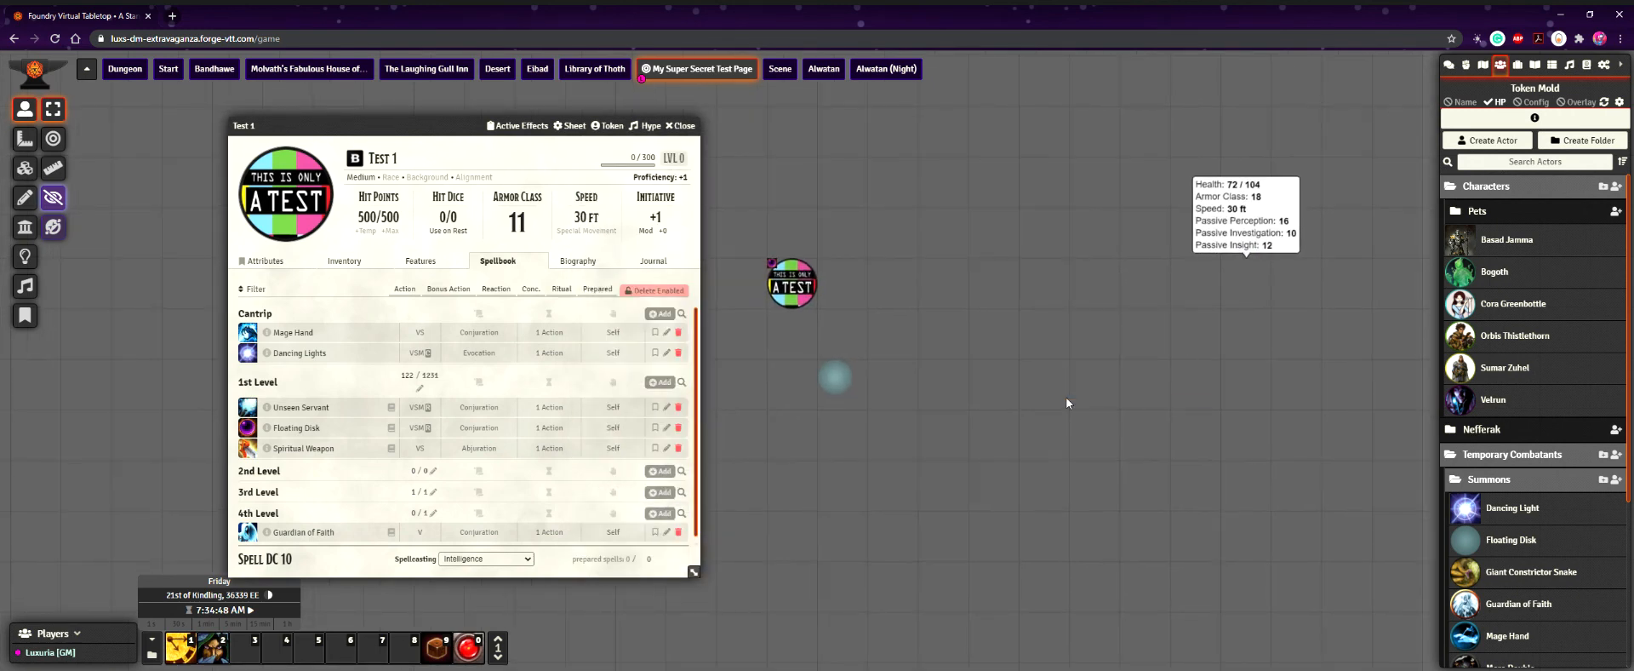
- Select the Floating Disk token and check the spell's range and duration in its spell details
{"action": "left_click_drag", "start_coordinate": [855, 257], "coordinate": [952, 294]}
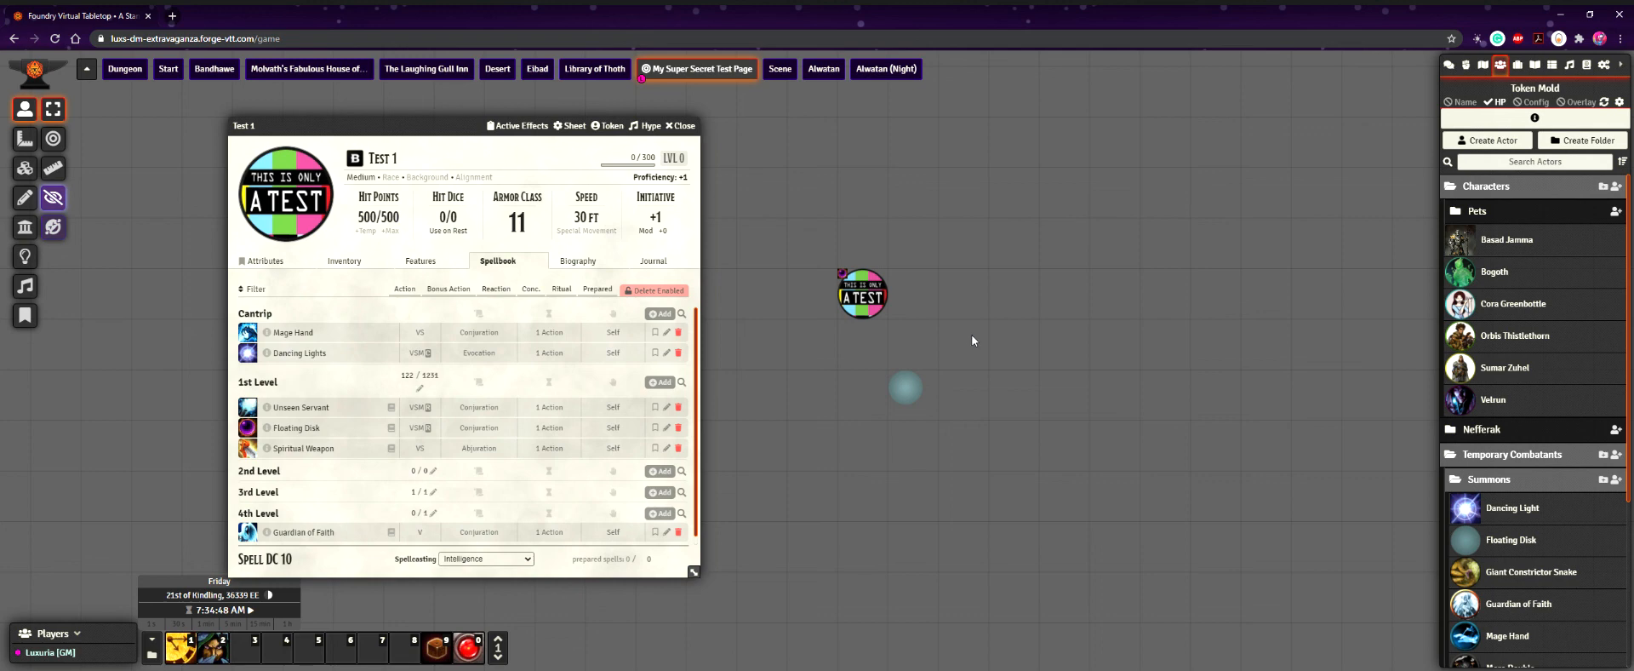
{"action": "left_click_drag", "start_coordinate": [974, 334], "coordinate": [987, 328]}
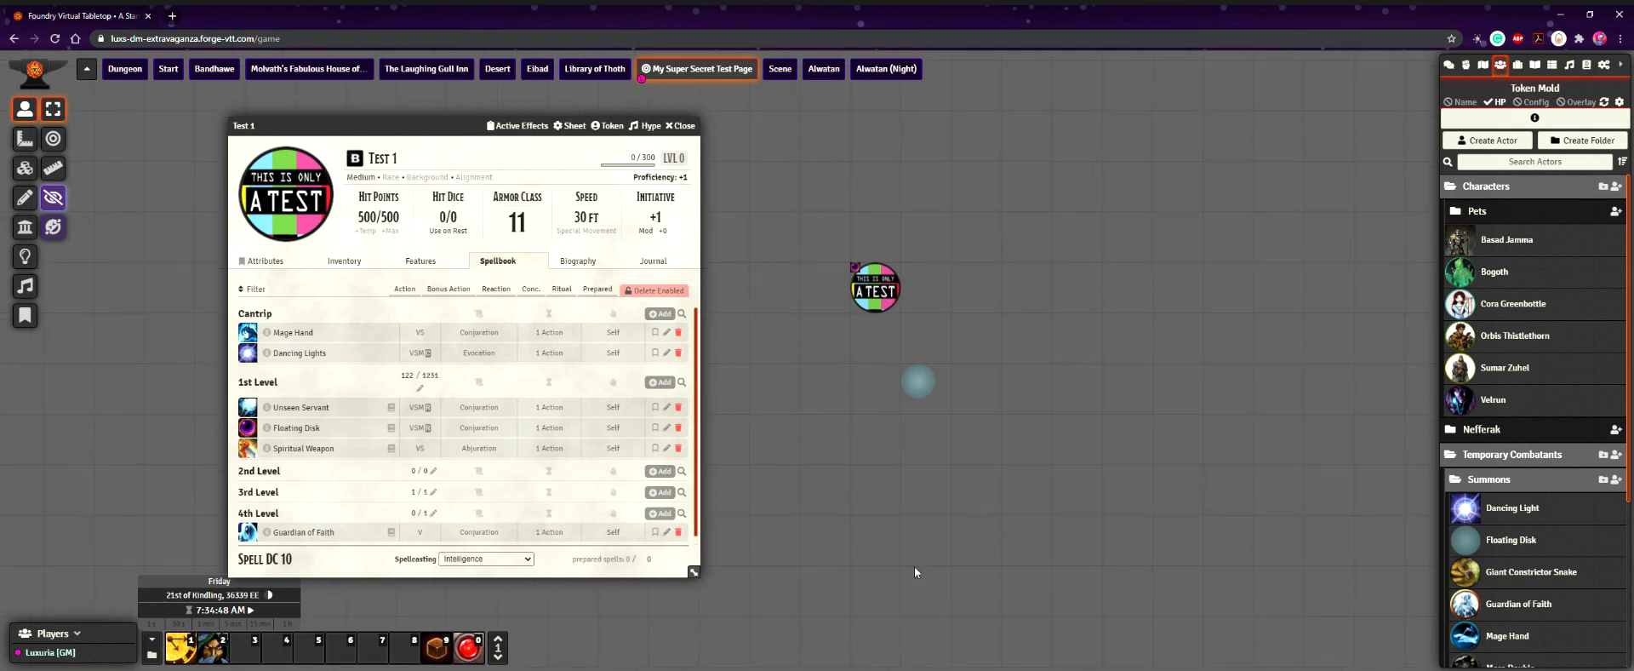
{"action": "left_click", "coordinate": [919, 383]}
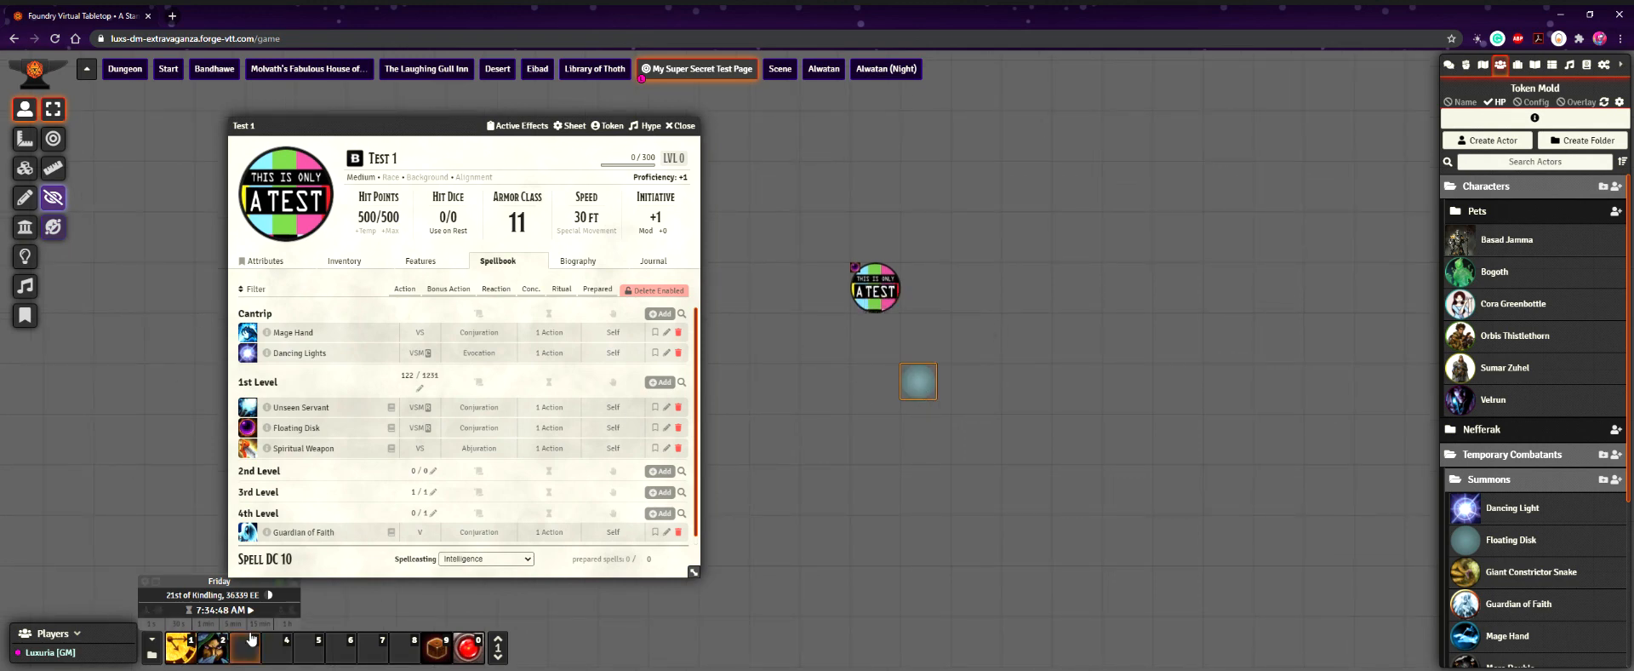
{"action": "left_click", "coordinate": [667, 428]}
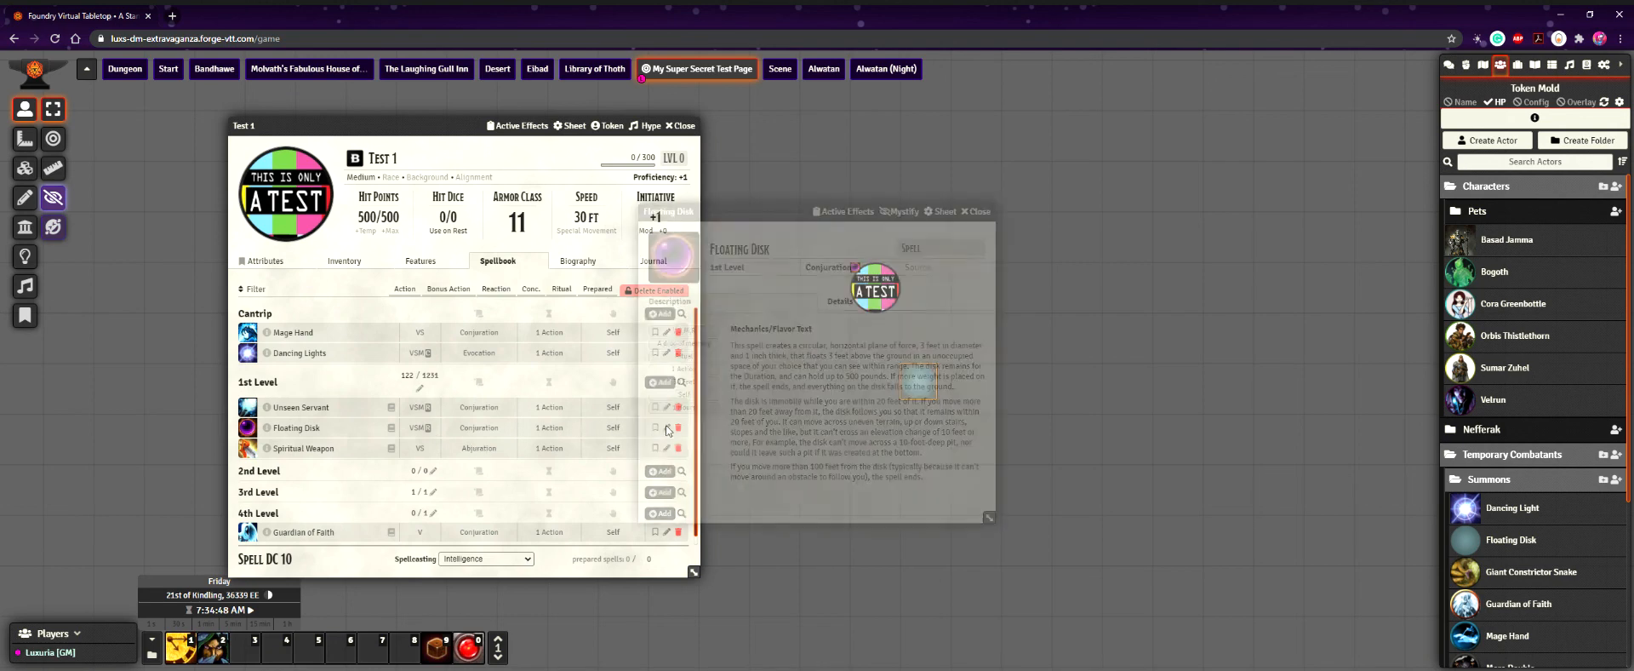
{"action": "left_click", "coordinate": [839, 301]}
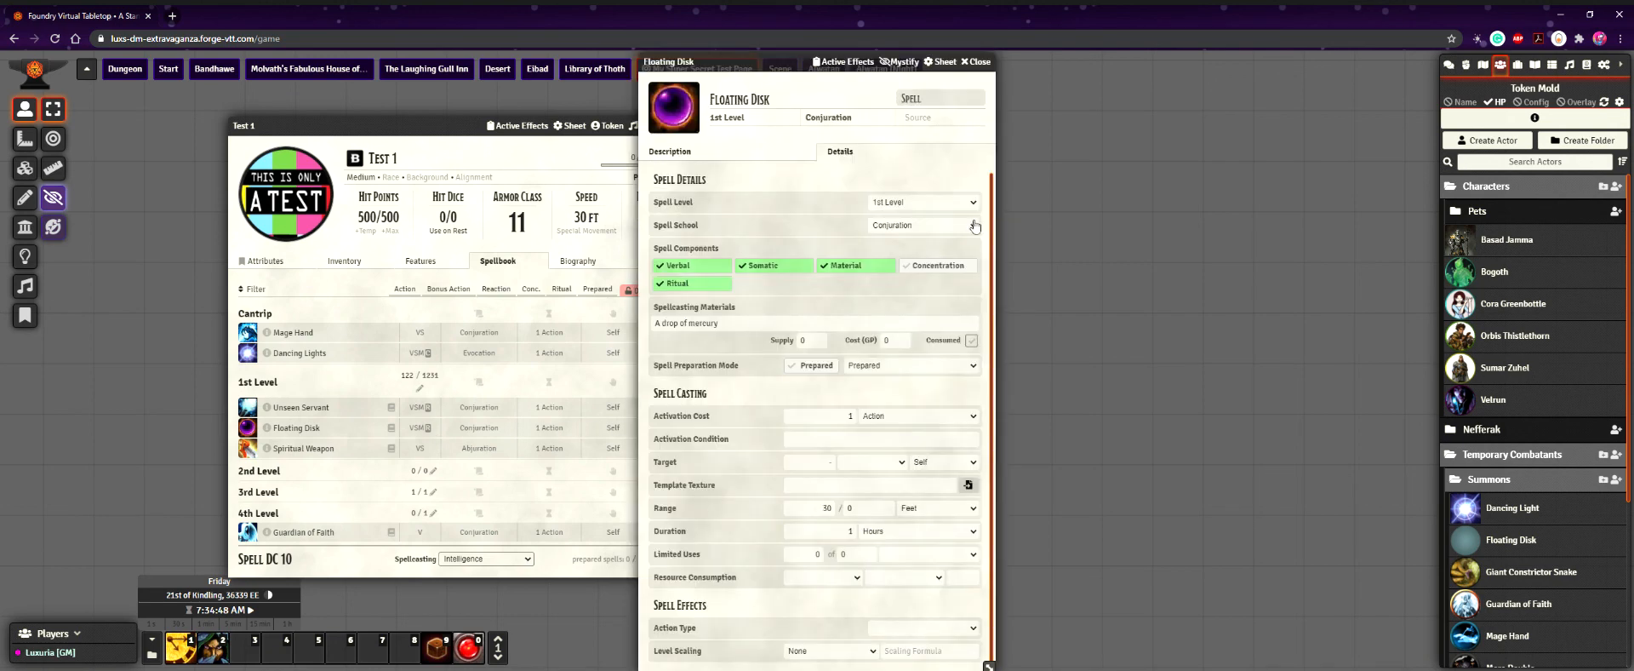
{"action": "left_click", "coordinate": [987, 64]}
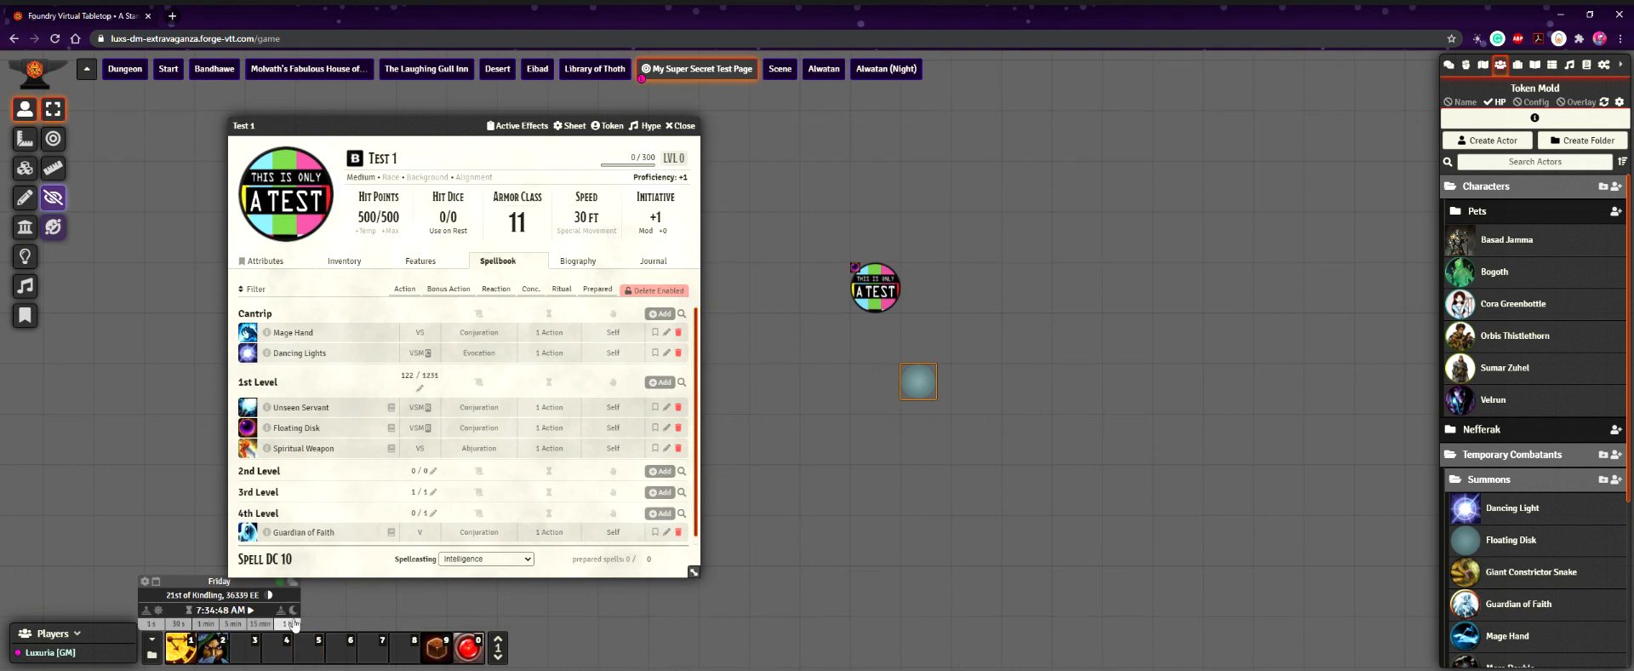
- Delete the Floating Disk effect from Test 1's active effects to remove the summoned disk, and close the effects list
{"action": "left_click", "coordinate": [538, 126]}
{"action": "left_click", "coordinate": [988, 305]}
{"action": "left_click", "coordinate": [989, 244]}
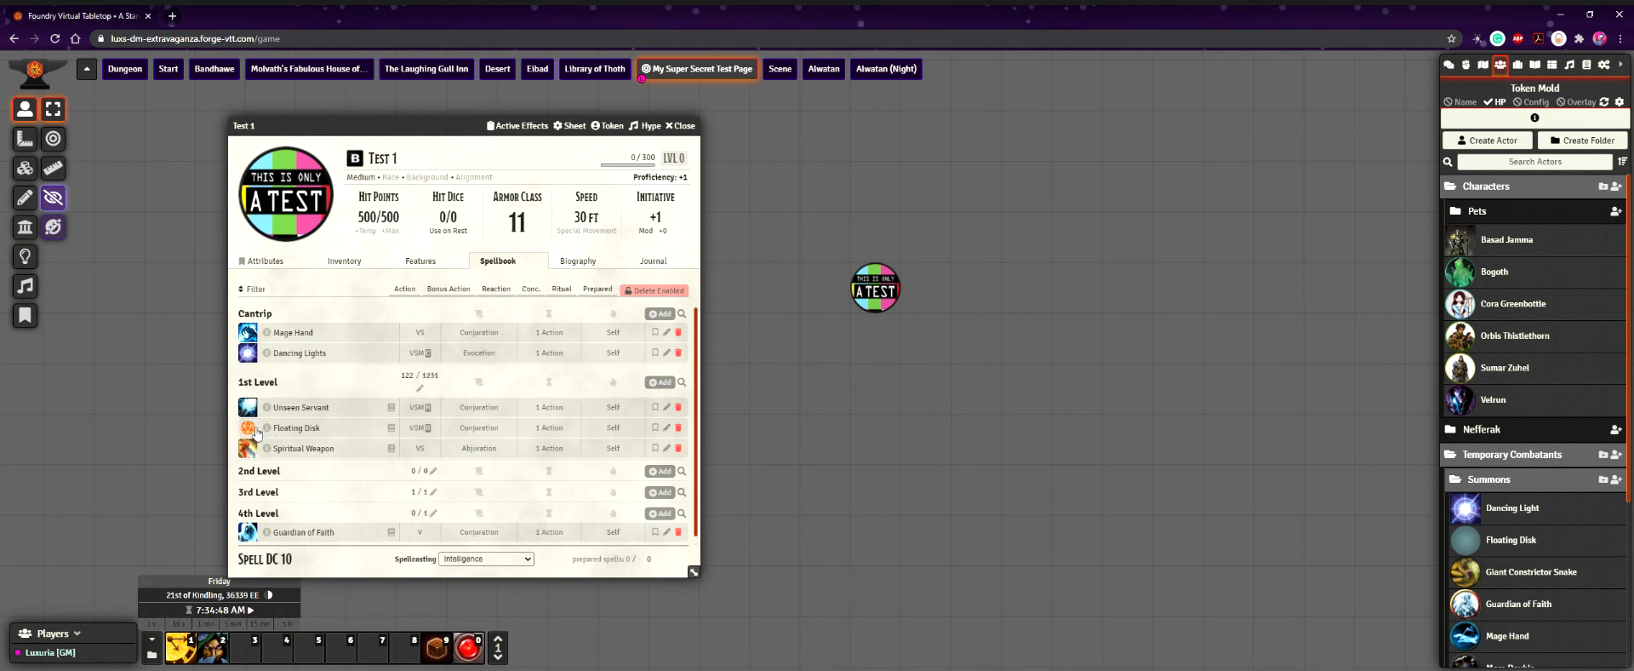
- Cast Spiritual Weapon from Test 1's spellbook and move the summoned weapon token around the scene
{"action": "scroll", "coordinate": [248, 474], "scroll_direction": "down", "scroll_amount": 1}
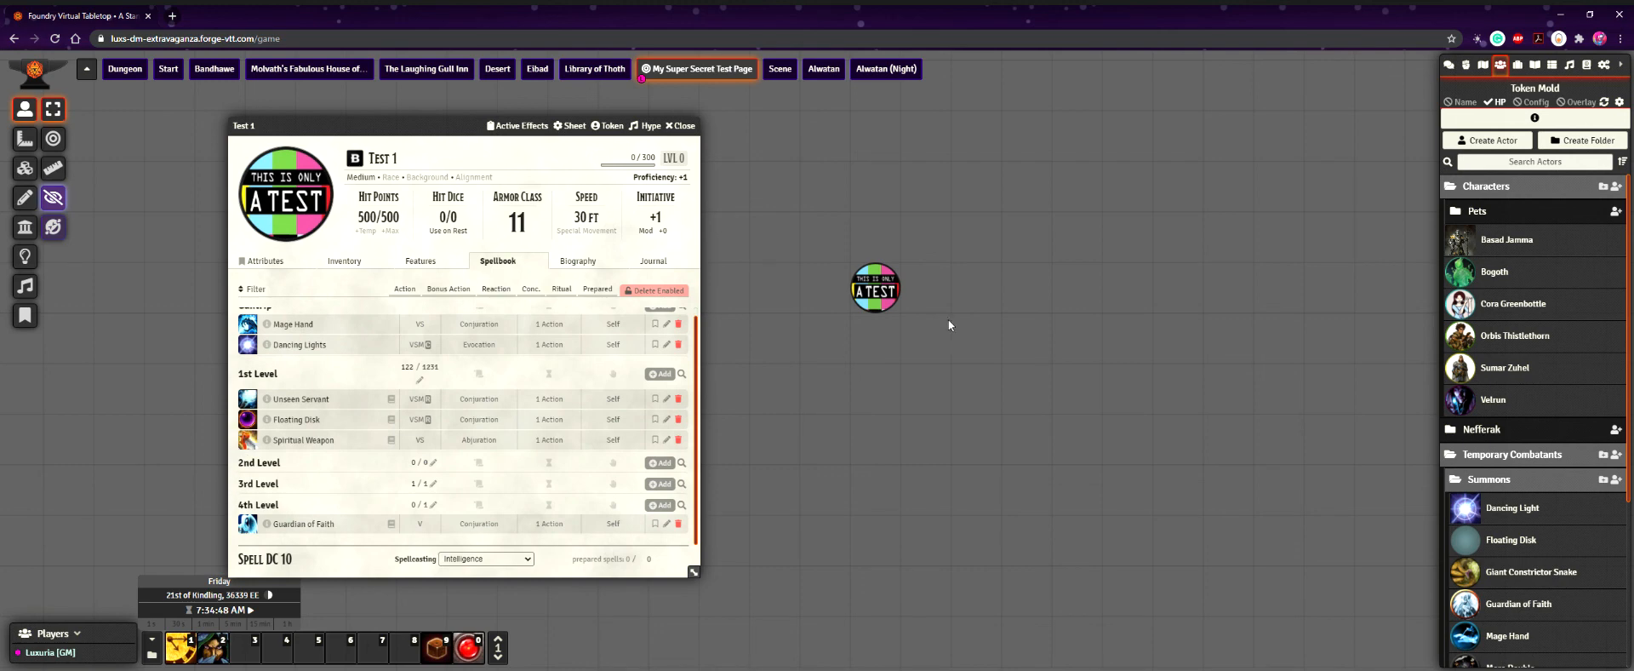
{"action": "left_click", "coordinate": [892, 283]}
{"action": "left_click", "coordinate": [247, 440]}
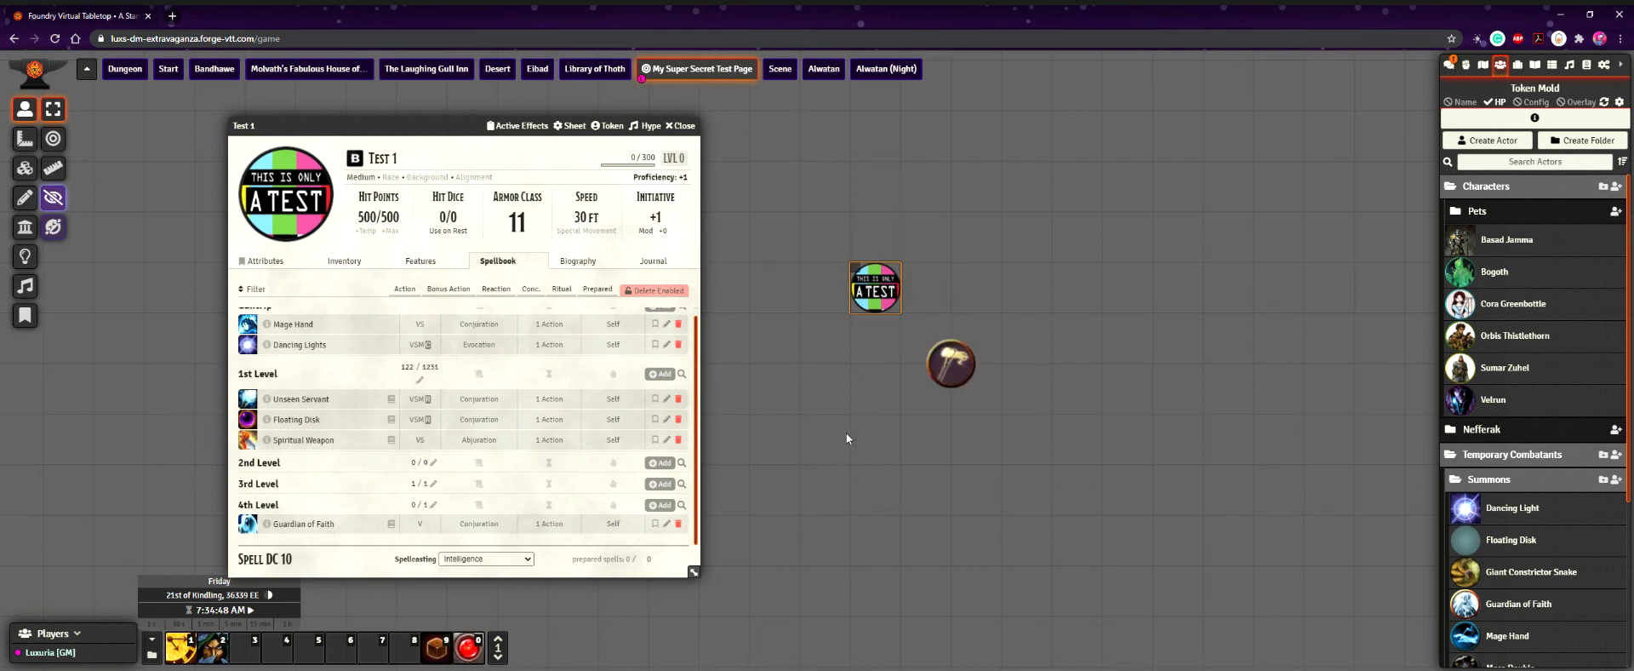
{"action": "left_click_drag", "start_coordinate": [950, 375], "coordinate": [880, 449]}
{"action": "key", "text": "Right"}
{"action": "key", "text": "Right"}
{"action": "key", "text": "Right"}
{"action": "key", "text": "Up"}
{"action": "key", "text": "Up"}
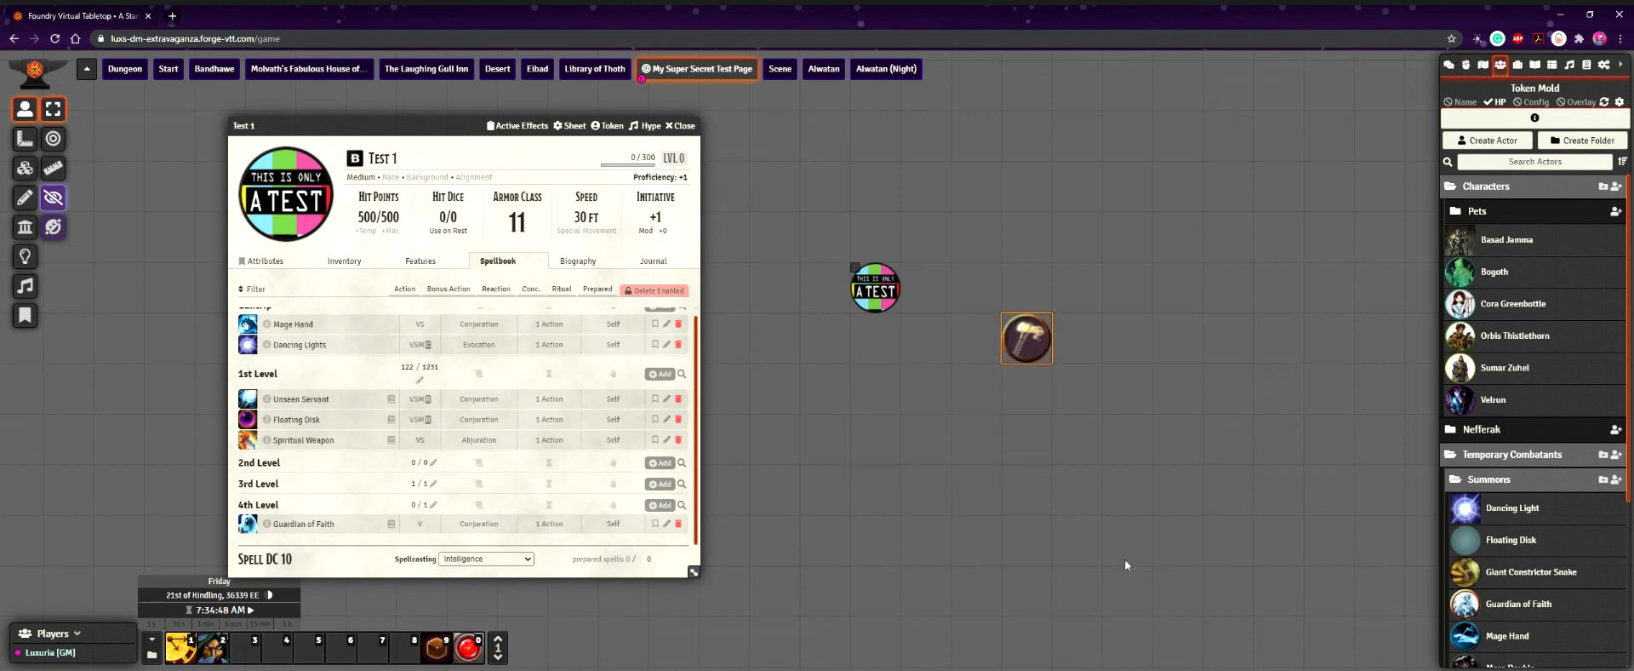
- Open the Spiritual Weapon token's character sheet and check the duration in the Spiritual Weapon spell's details
{"action": "double_click", "coordinate": [1029, 347]}
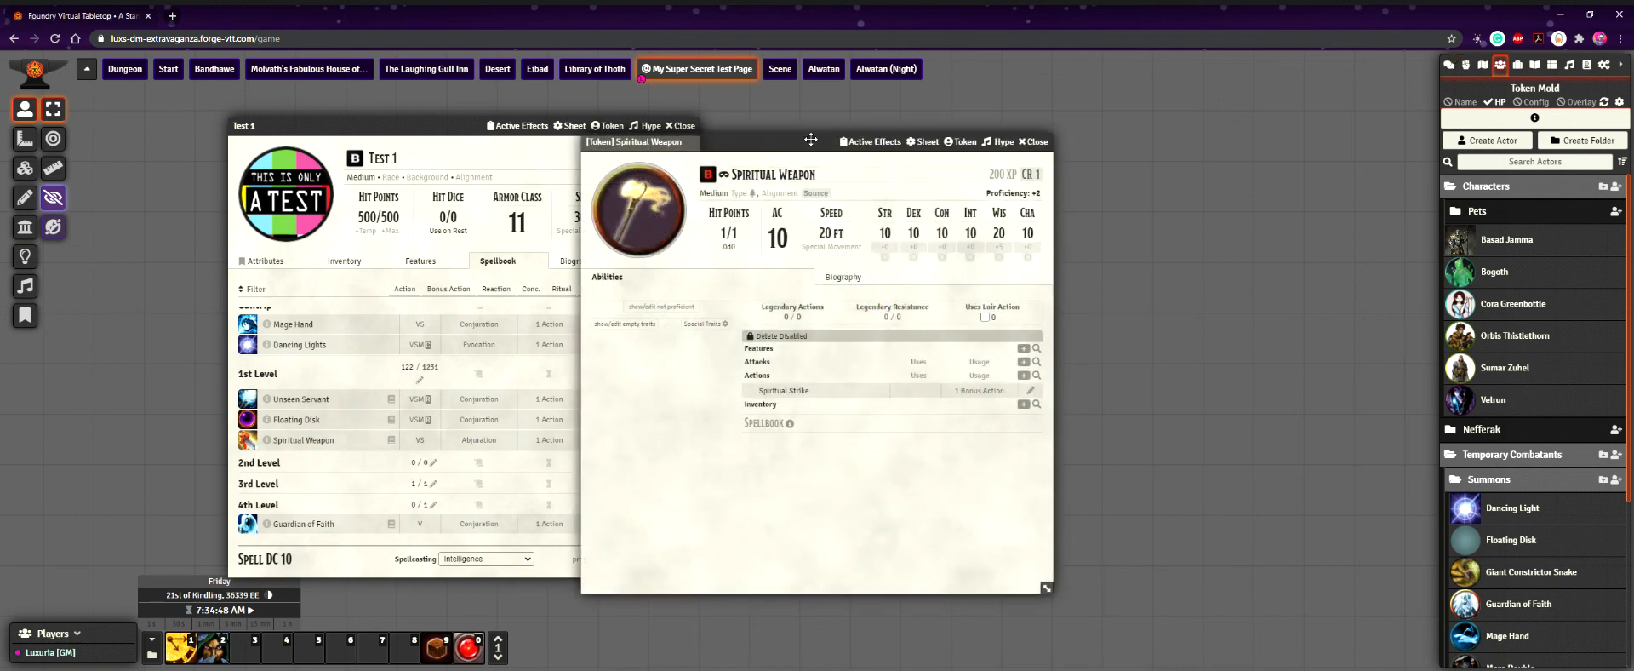
{"action": "left_click_drag", "start_coordinate": [810, 138], "coordinate": [472, 122]}
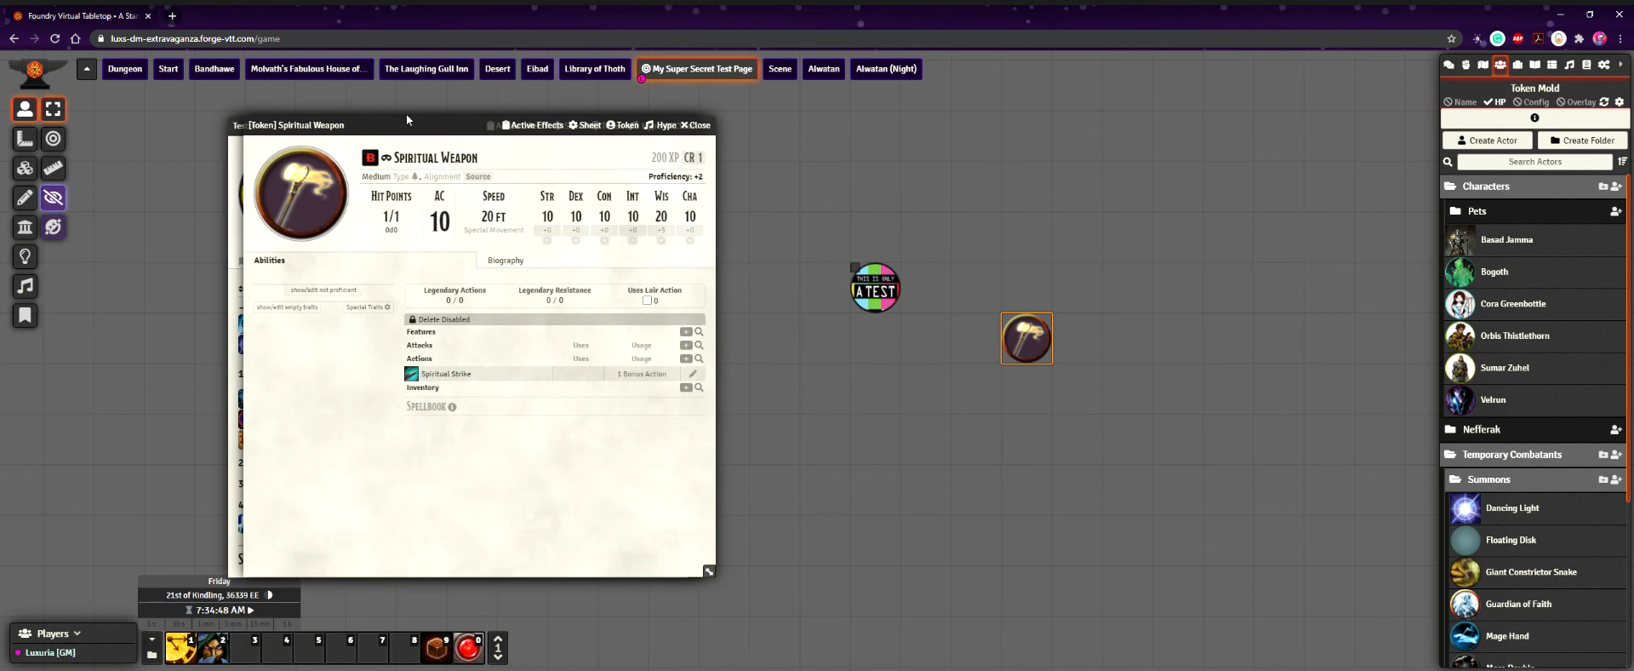
{"action": "left_click_drag", "start_coordinate": [406, 119], "coordinate": [959, 187]}
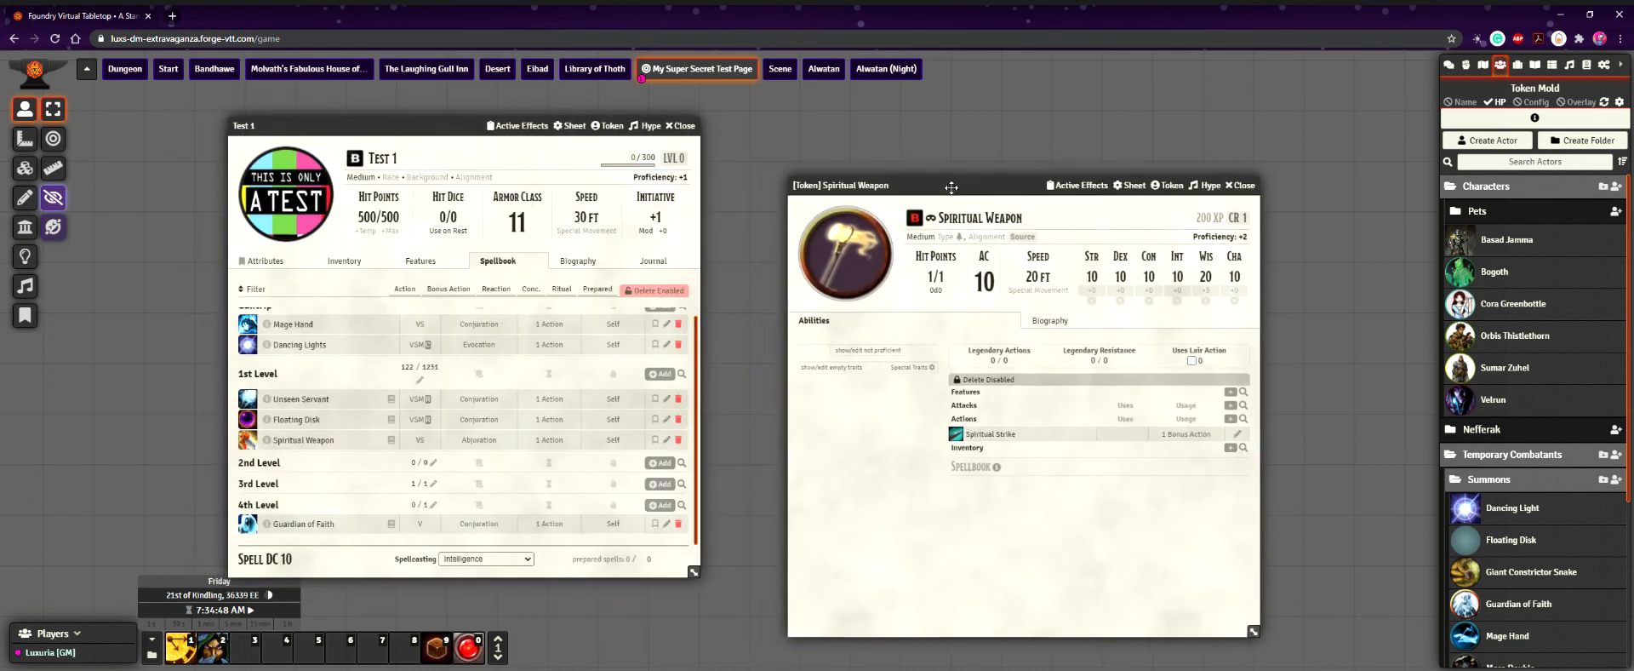
{"action": "left_click", "coordinate": [668, 440]}
{"action": "left_click", "coordinate": [841, 299]}
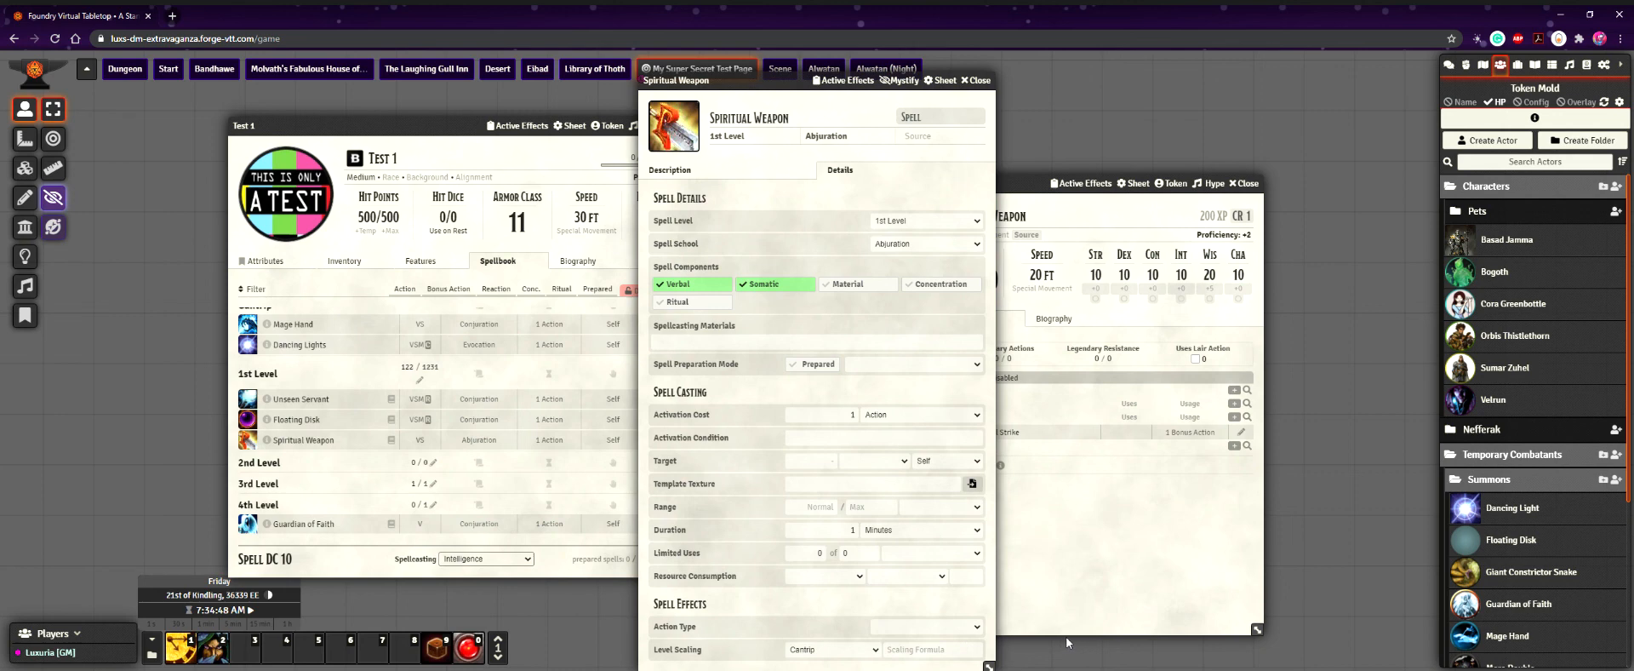
{"action": "left_click", "coordinate": [978, 81]}
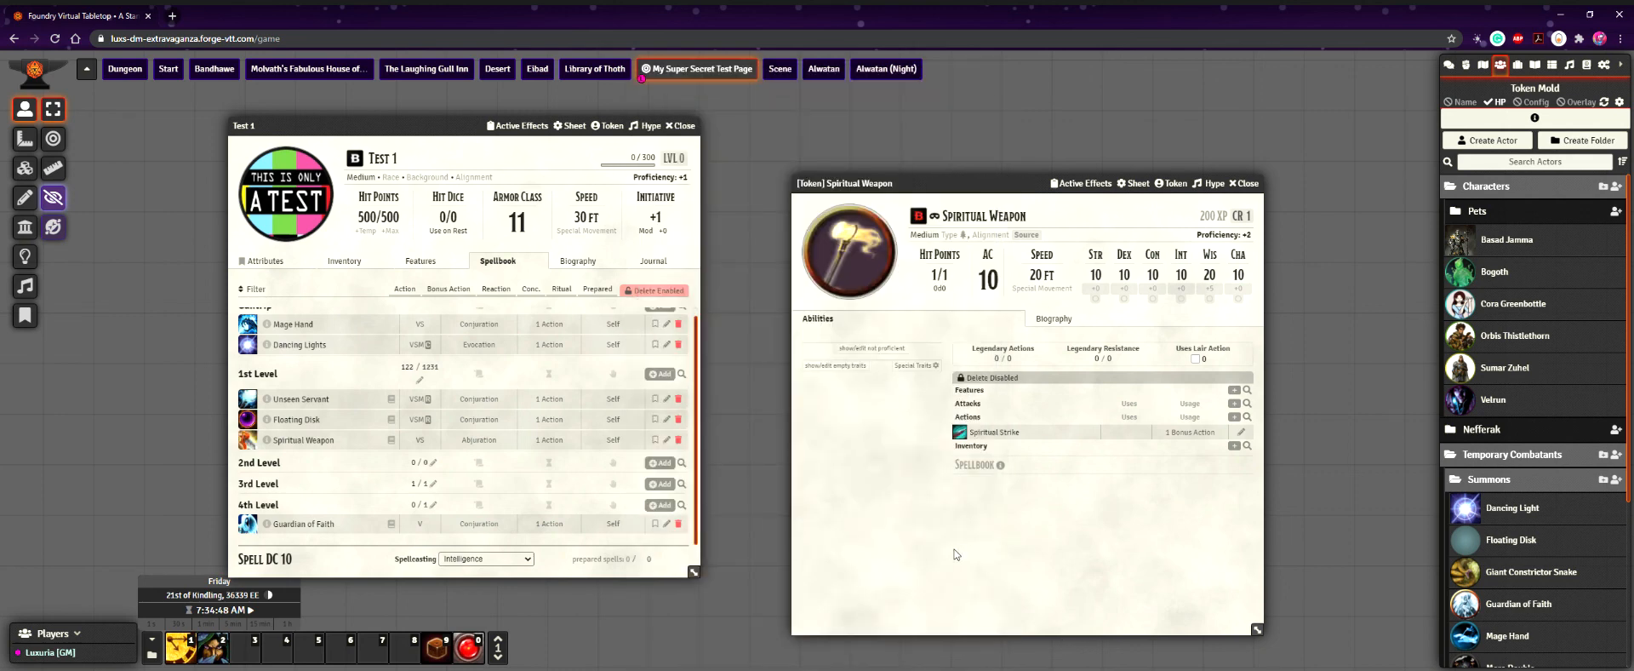
{"action": "left_click_drag", "start_coordinate": [963, 187], "coordinate": [396, 126]}
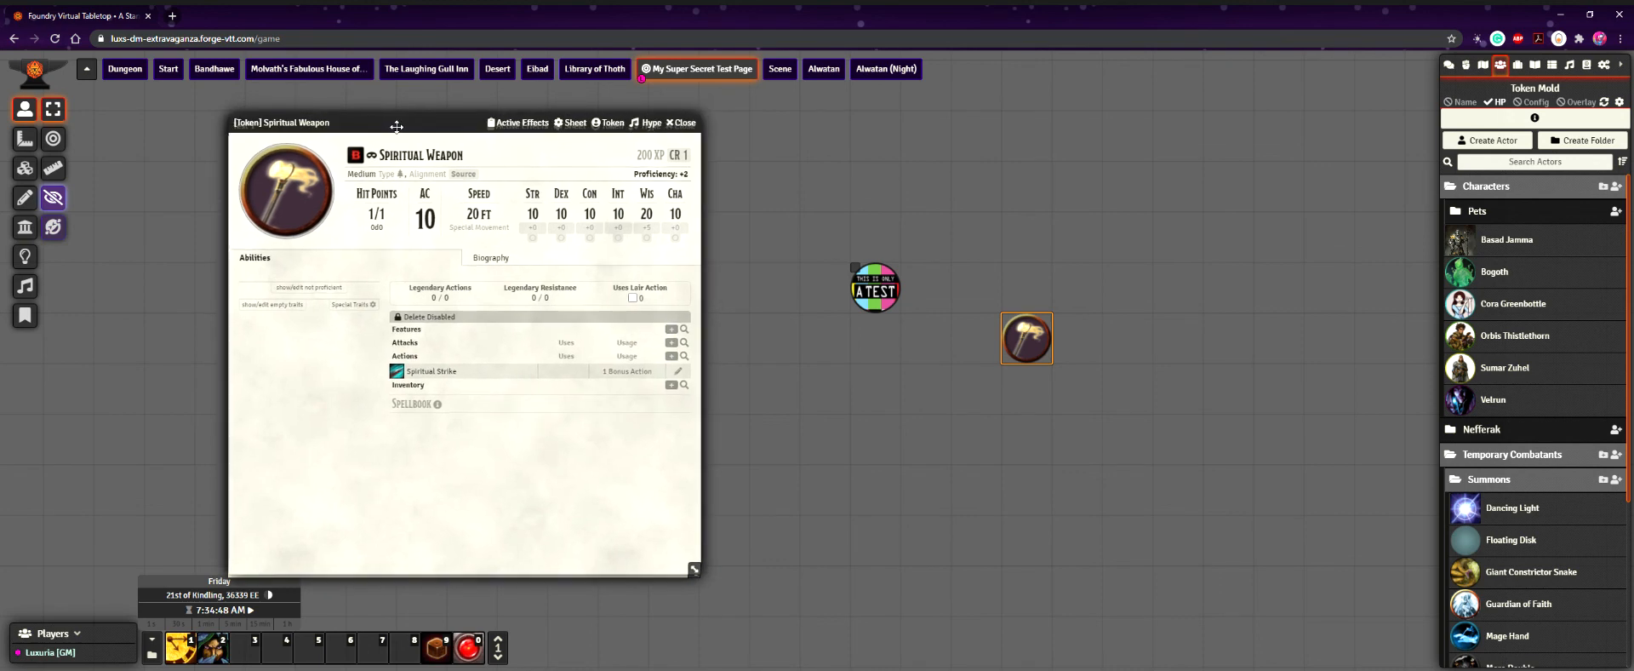
- Examine the Spiritual Strike action's roll options, range and damage settings on the Spiritual Weapon sheet
{"action": "left_click", "coordinate": [434, 372]}
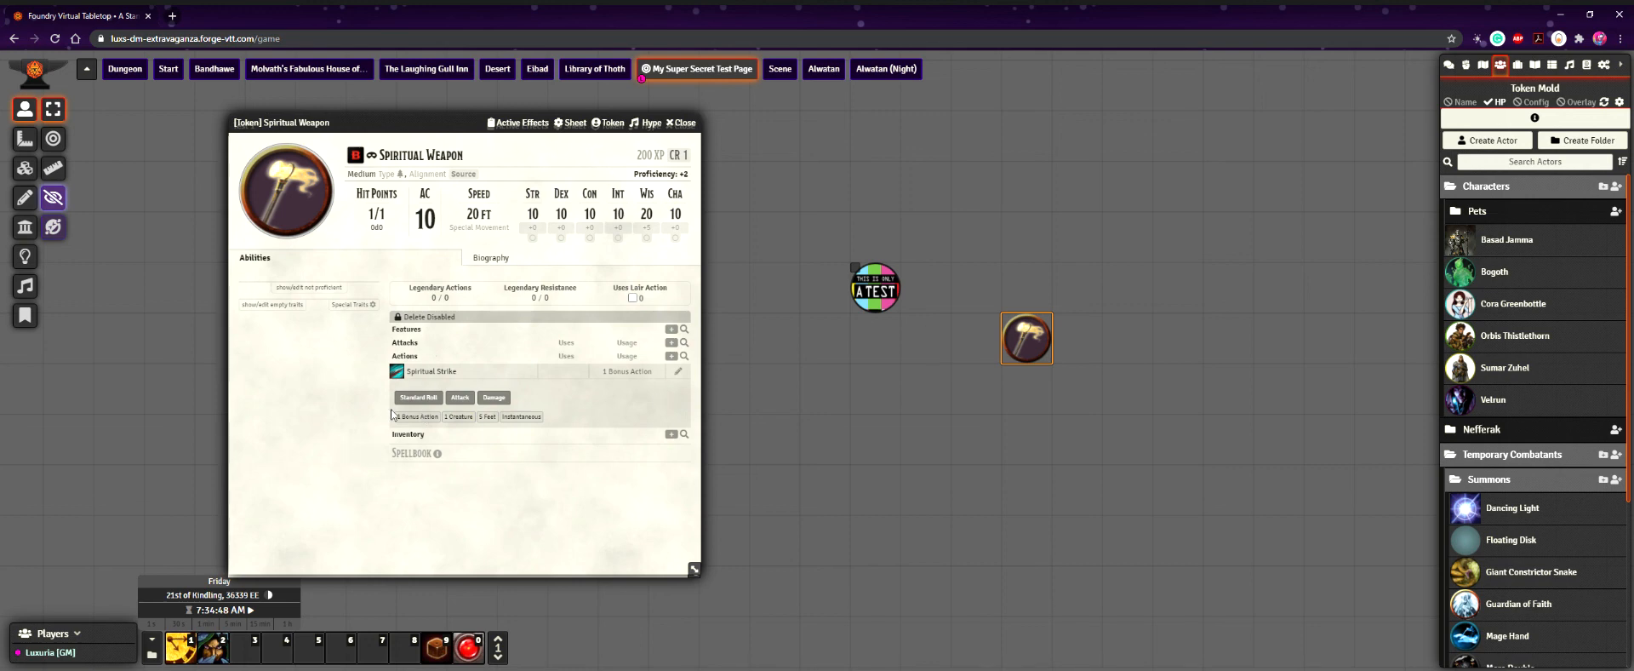
{"action": "left_click", "coordinate": [435, 377]}
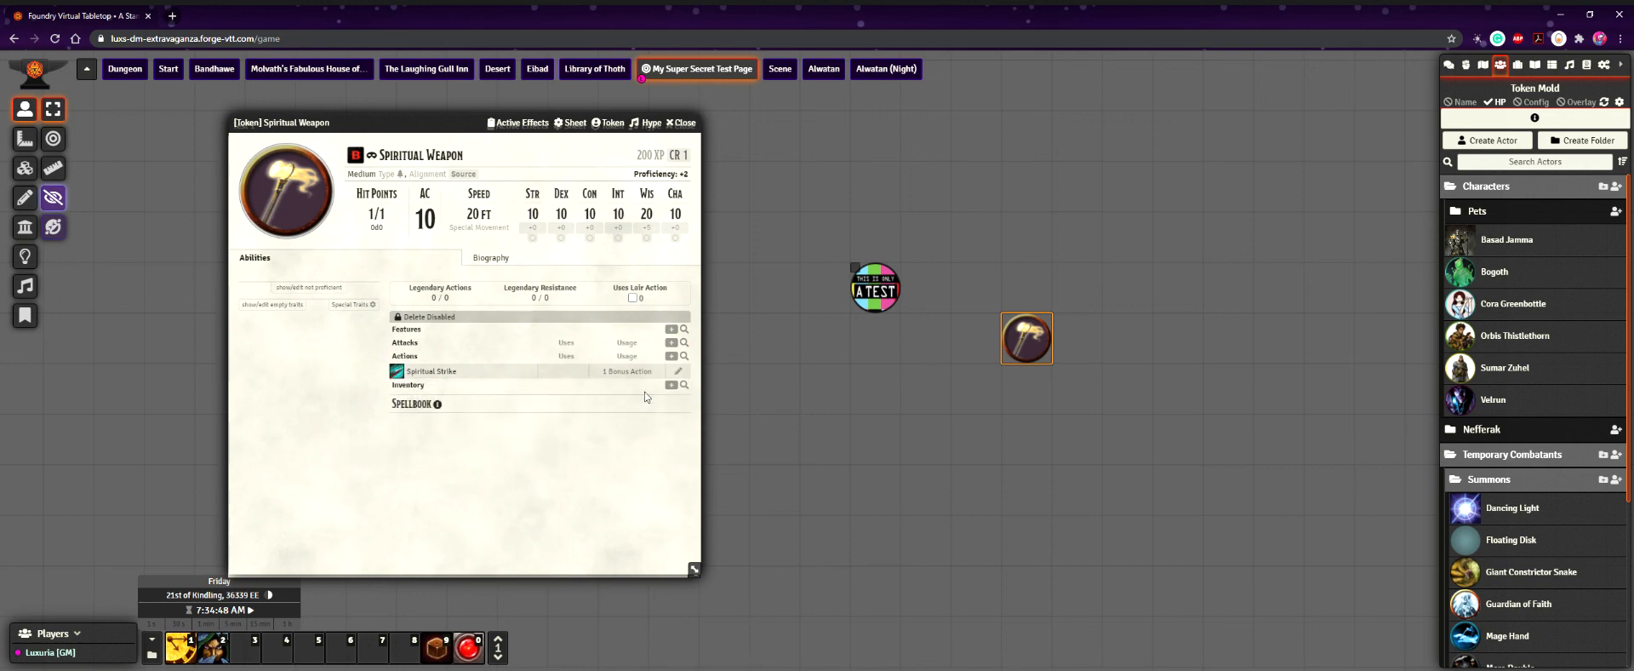
{"action": "left_click", "coordinate": [678, 372]}
{"action": "left_click", "coordinate": [840, 301]}
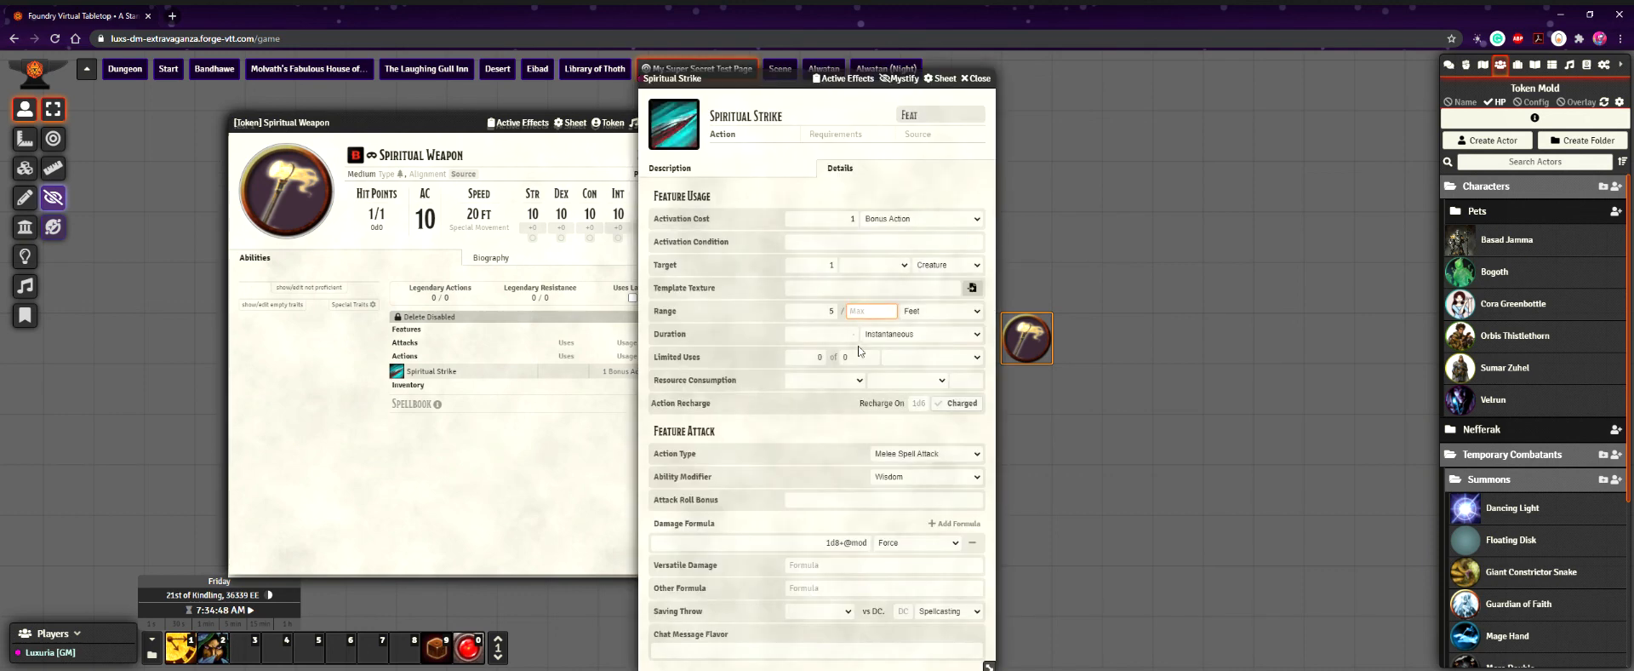
- Close the Spiritual Strike and Spiritual Weapon sheets and advance the game time by one minute to expire the summoned weapon
{"action": "left_click", "coordinate": [976, 78]}
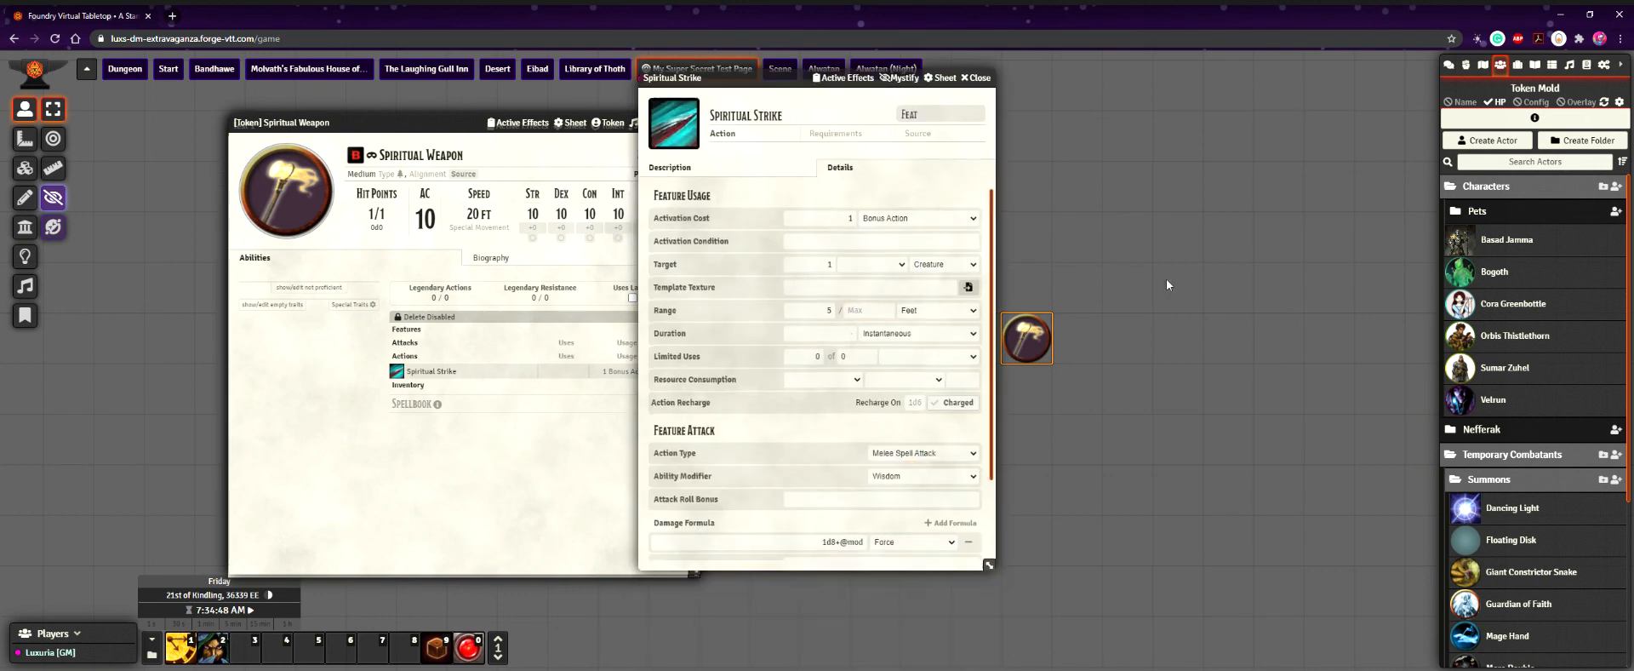
{"action": "left_click", "coordinate": [205, 624]}
{"action": "left_click", "coordinate": [684, 121]}
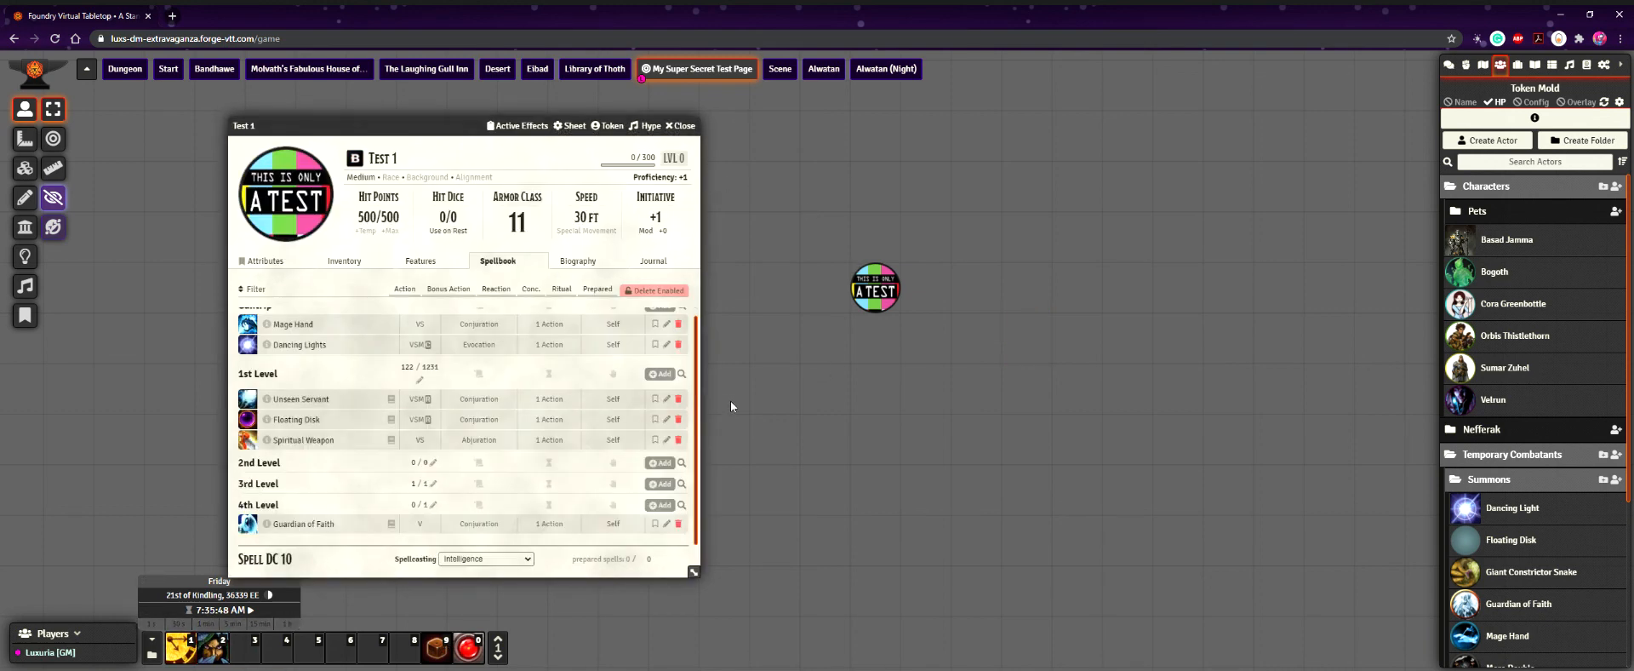
- Cast Guardian of Faith at 4th level with Test 1 selected and move the summoned guardian well away from Test 1
{"action": "left_click", "coordinate": [254, 514]}
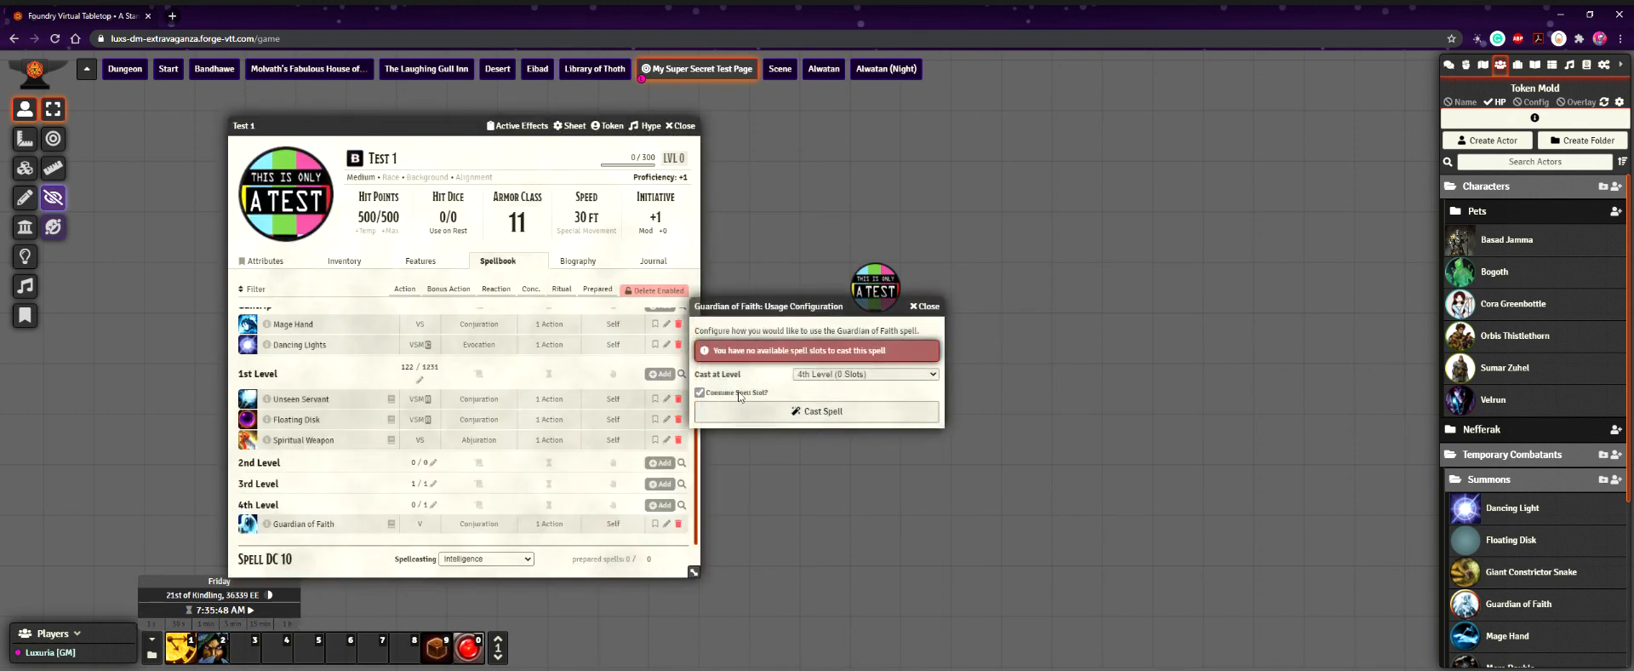
{"action": "left_click", "coordinate": [751, 425]}
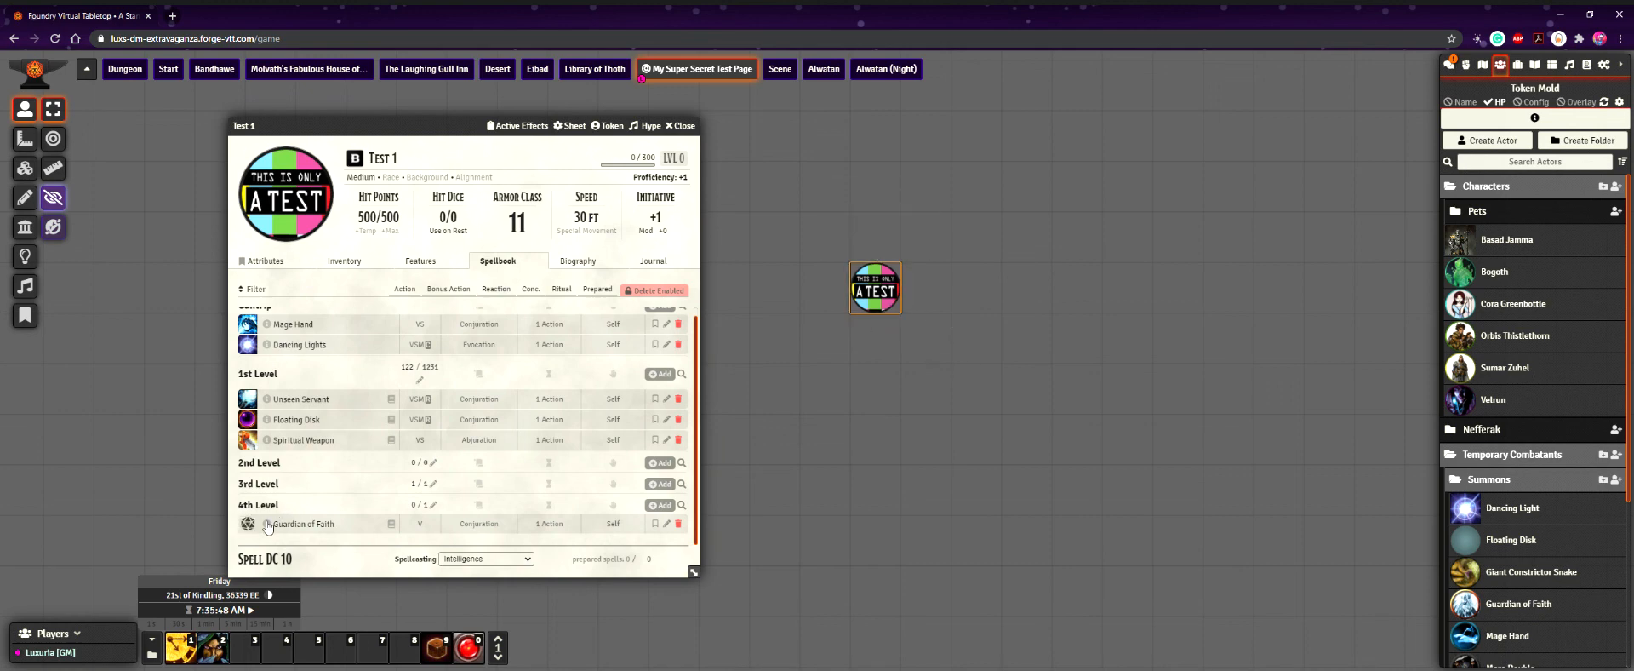
{"action": "left_click", "coordinate": [247, 523]}
{"action": "left_click", "coordinate": [744, 410]}
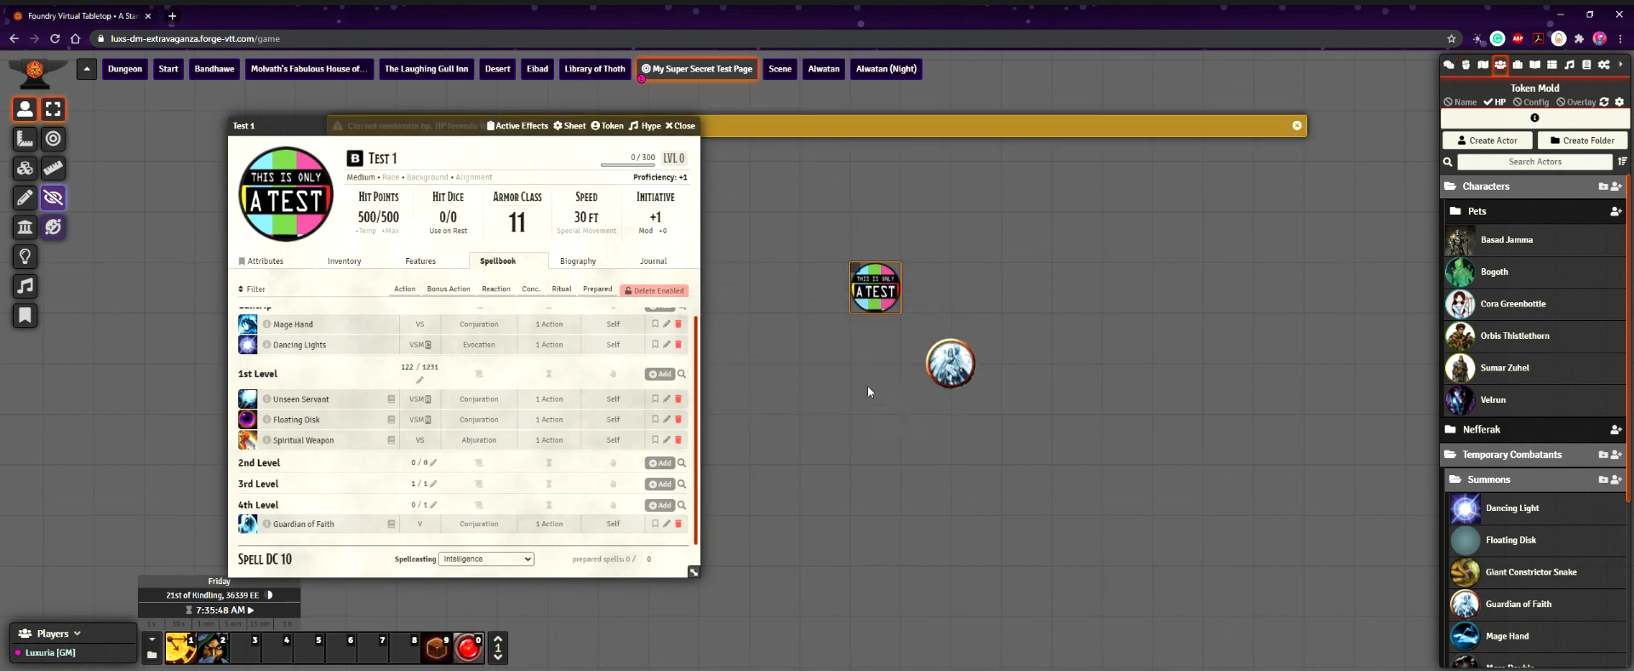
{"action": "left_click_drag", "start_coordinate": [973, 374], "coordinate": [1228, 186]}
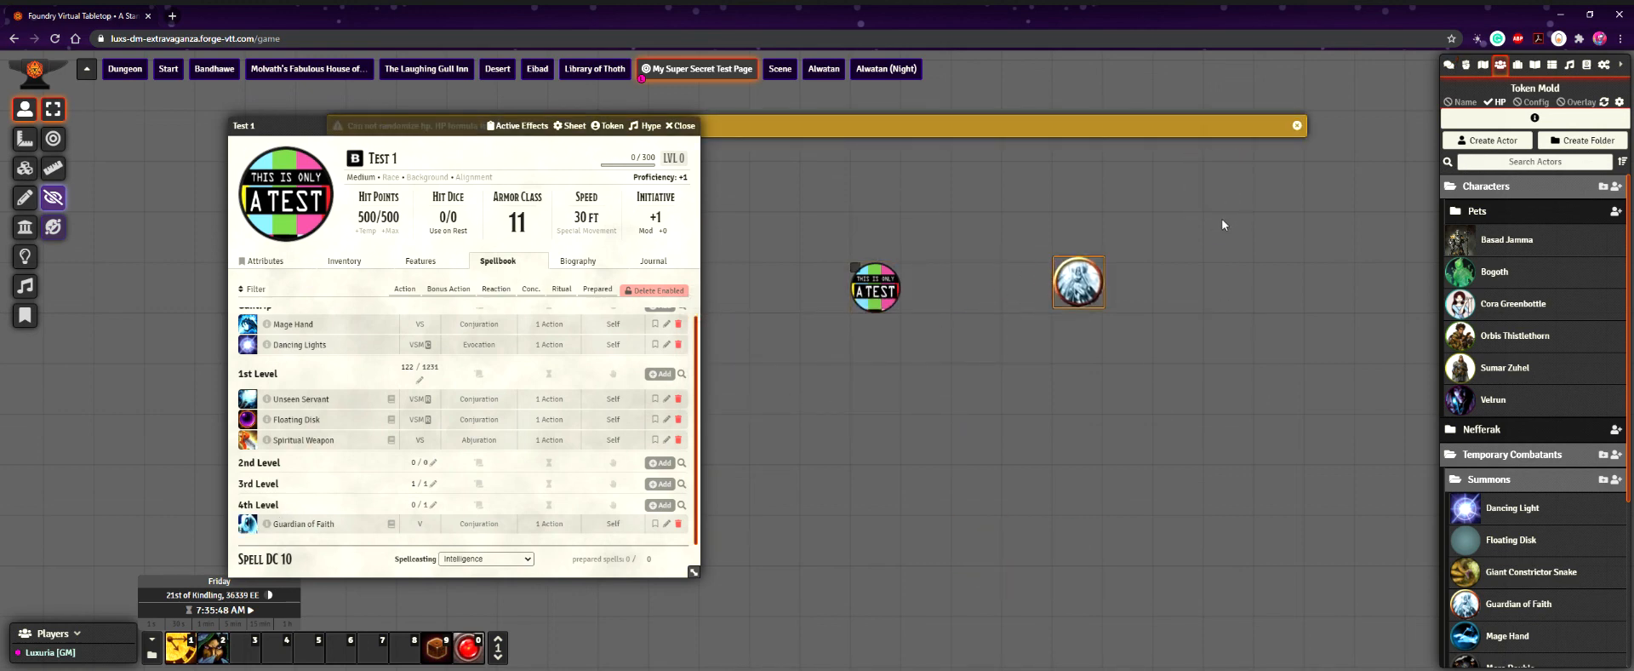
- Review the description, damage and saving throw of the Guard action on the Guardian of Faith token's sheet
{"action": "double_click", "coordinate": [1225, 191]}
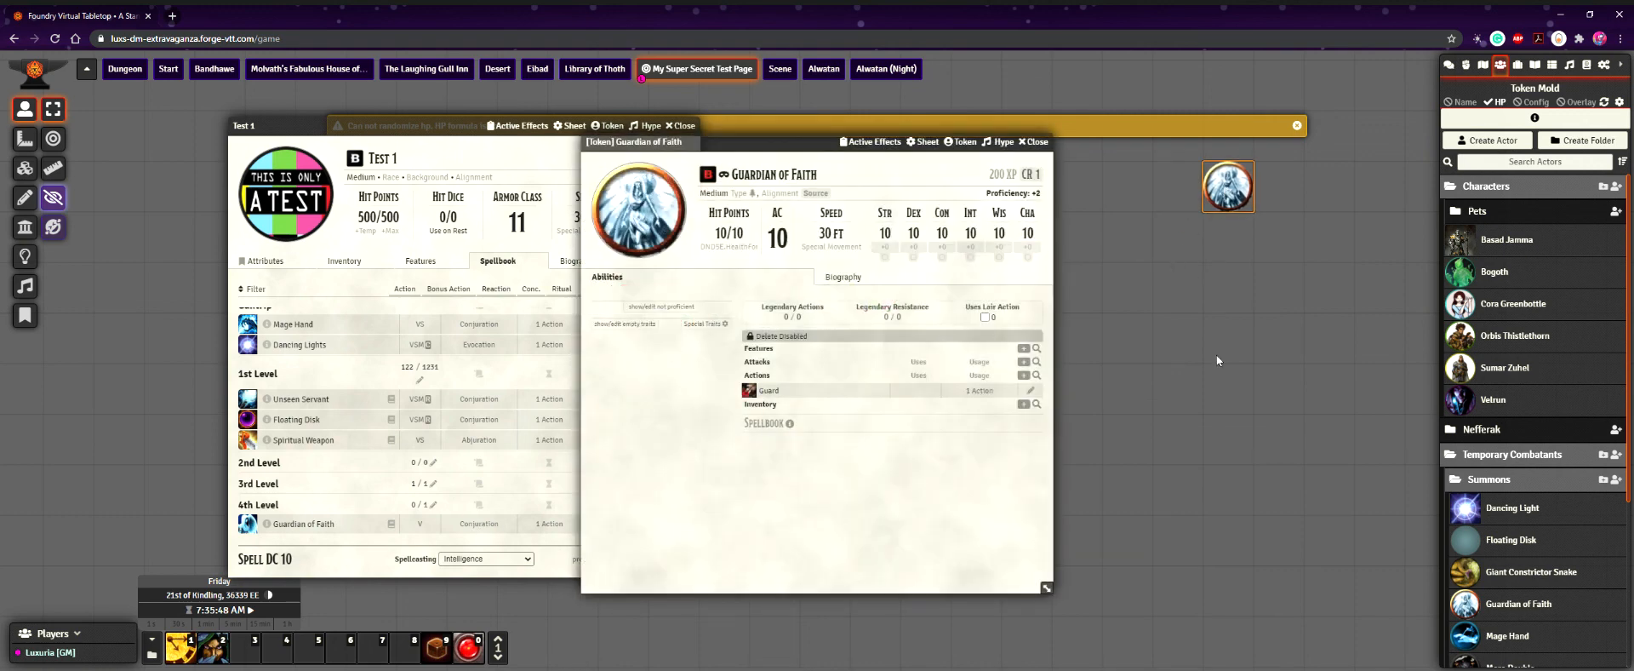
{"action": "left_click", "coordinate": [1031, 391]}
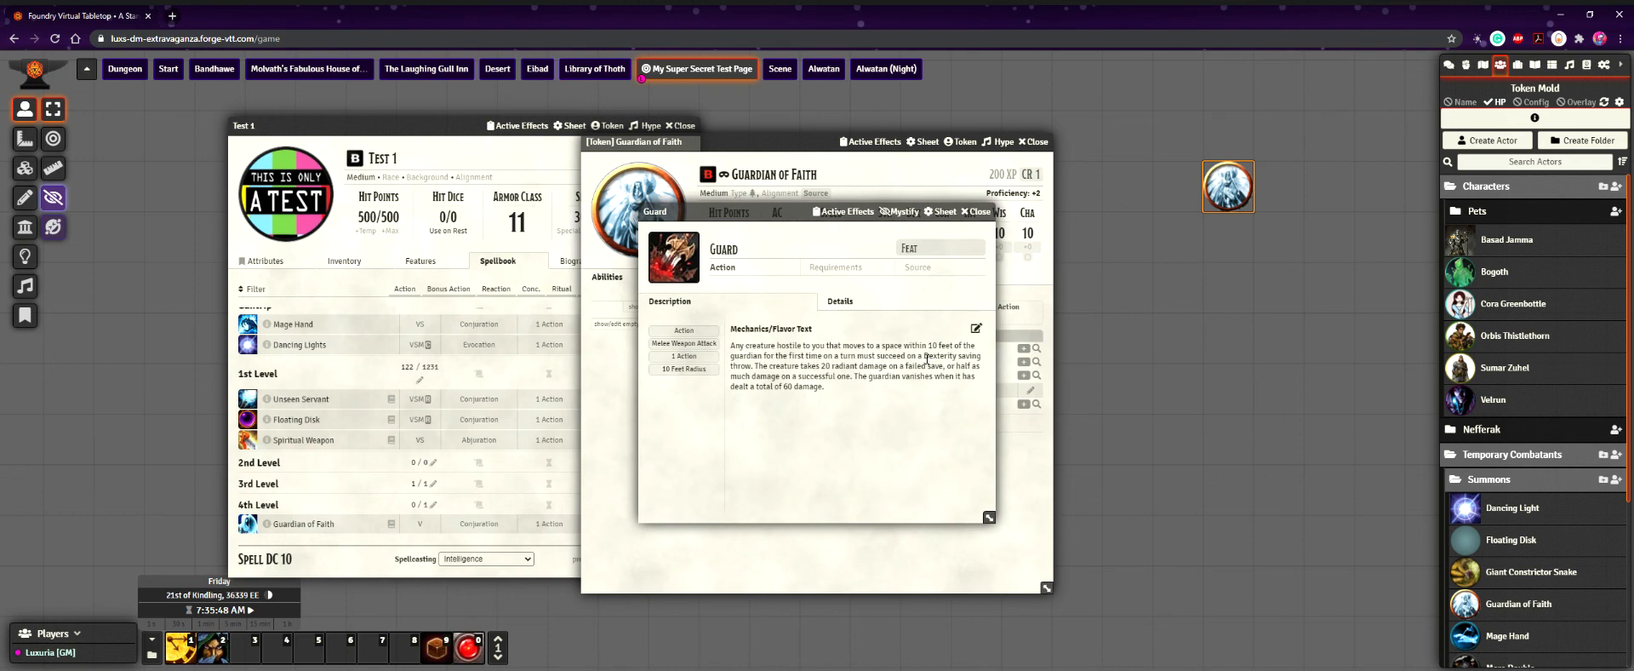
{"action": "left_click", "coordinate": [843, 303]}
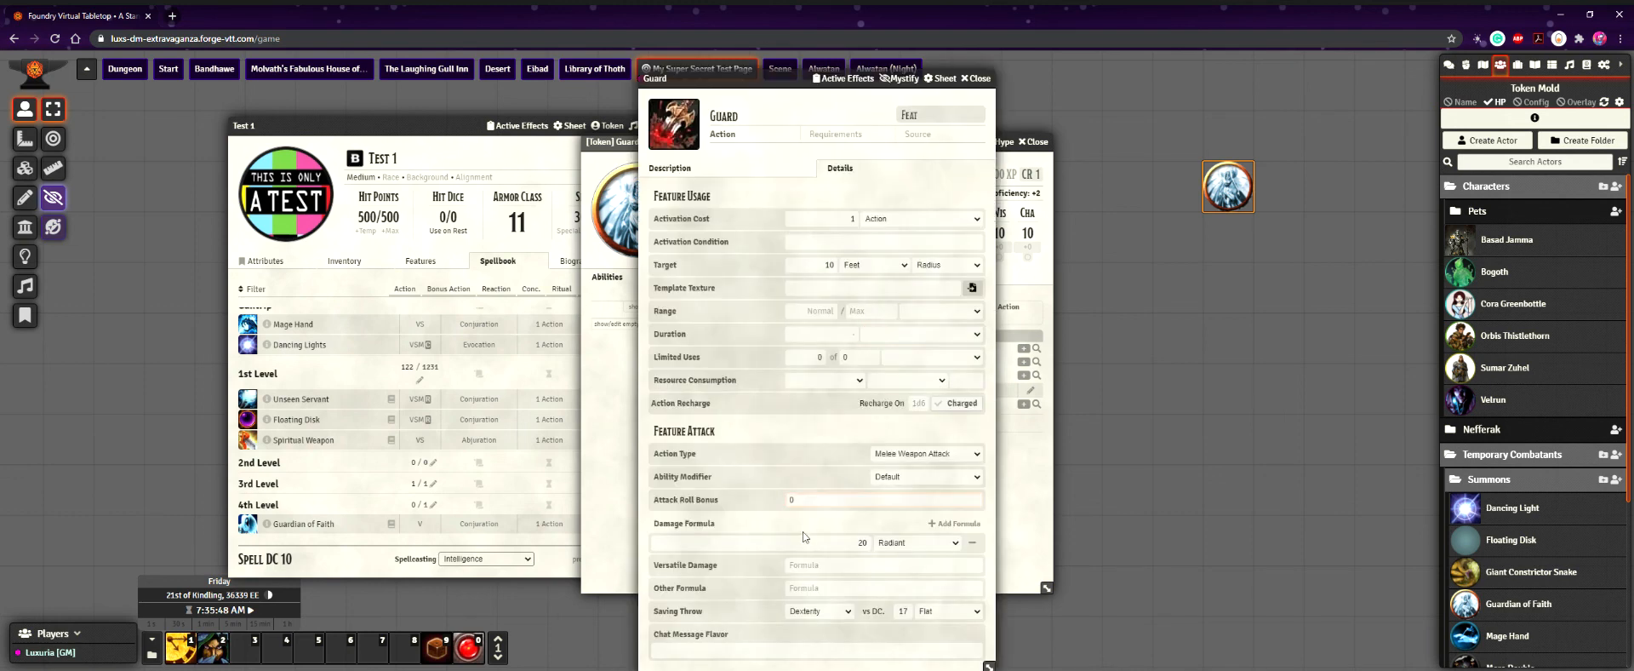
{"action": "left_click", "coordinate": [976, 78]}
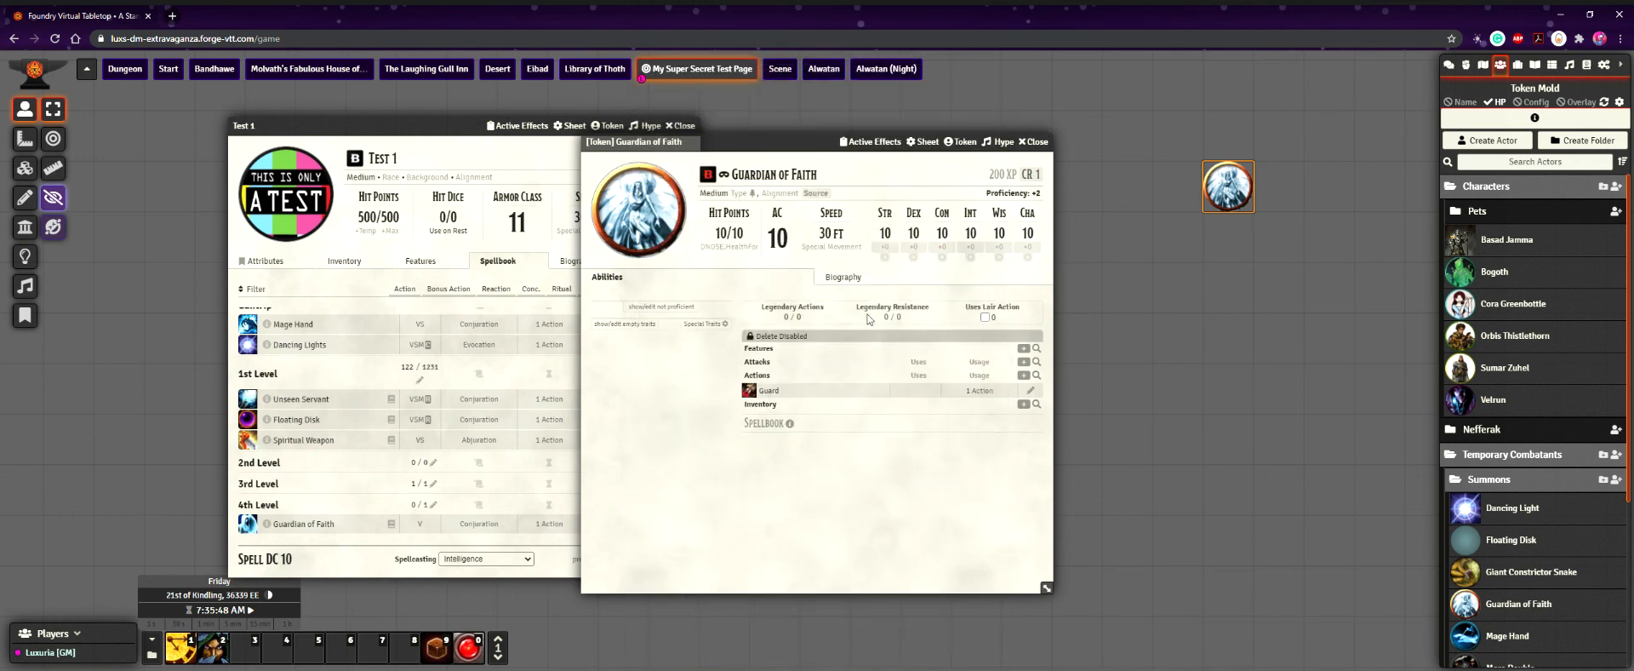
{"action": "left_click", "coordinate": [1032, 391]}
{"action": "scroll", "coordinate": [937, 204], "scroll_direction": "down", "scroll_amount": 1}
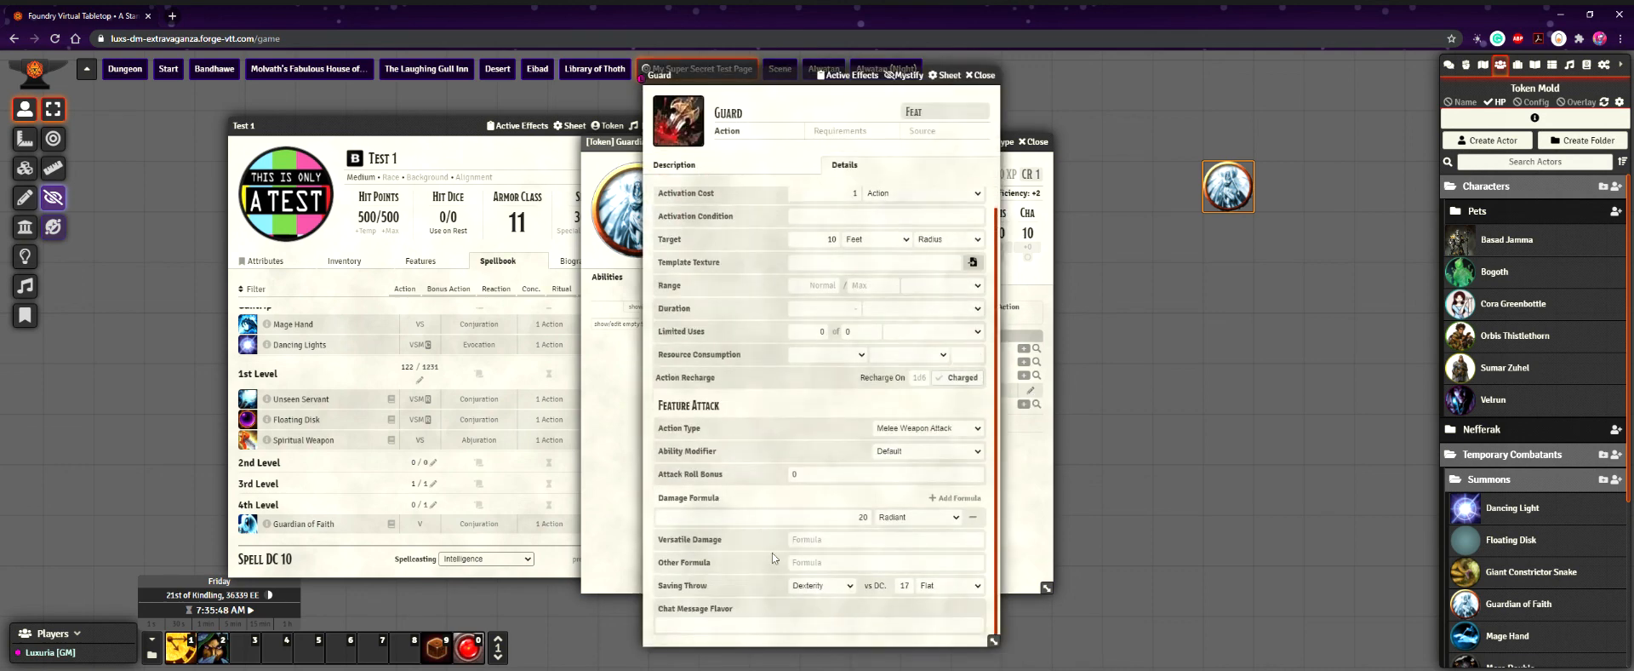
{"action": "left_click", "coordinate": [987, 76]}
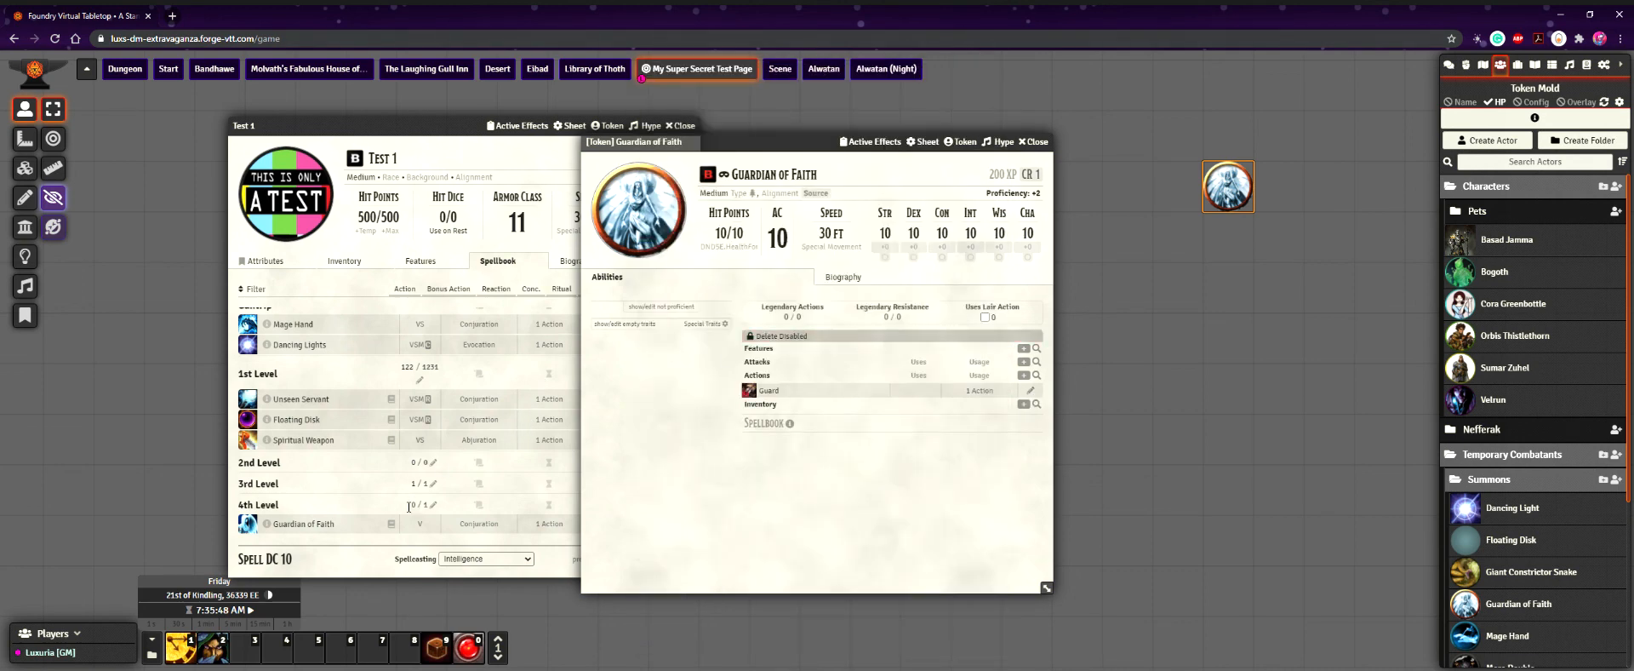
{"action": "left_click", "coordinate": [1050, 142]}
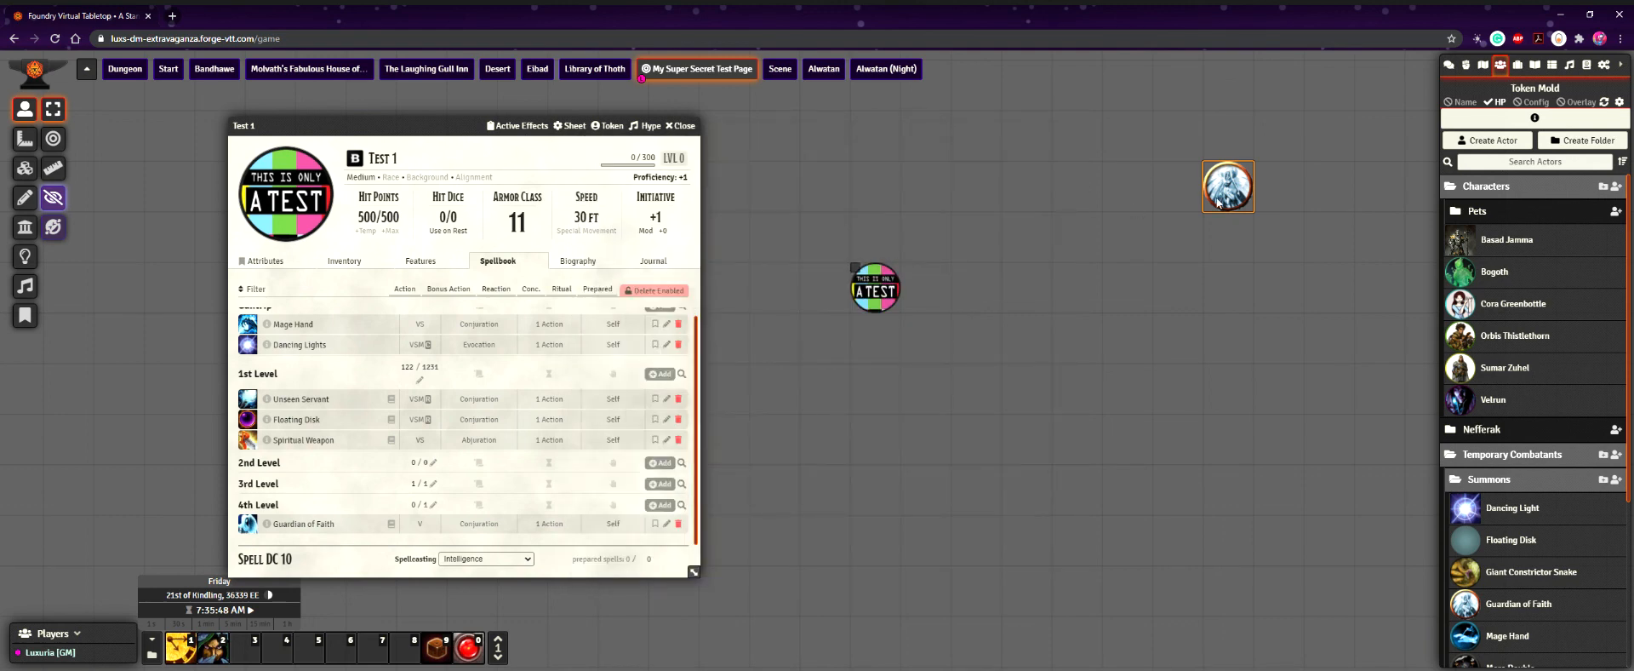
- Delete the Guardian of Faith token from the scene and advance the game time by one minute
{"action": "mouse_move", "coordinate": [1226, 200]}
{"action": "key", "text": "Delete"}
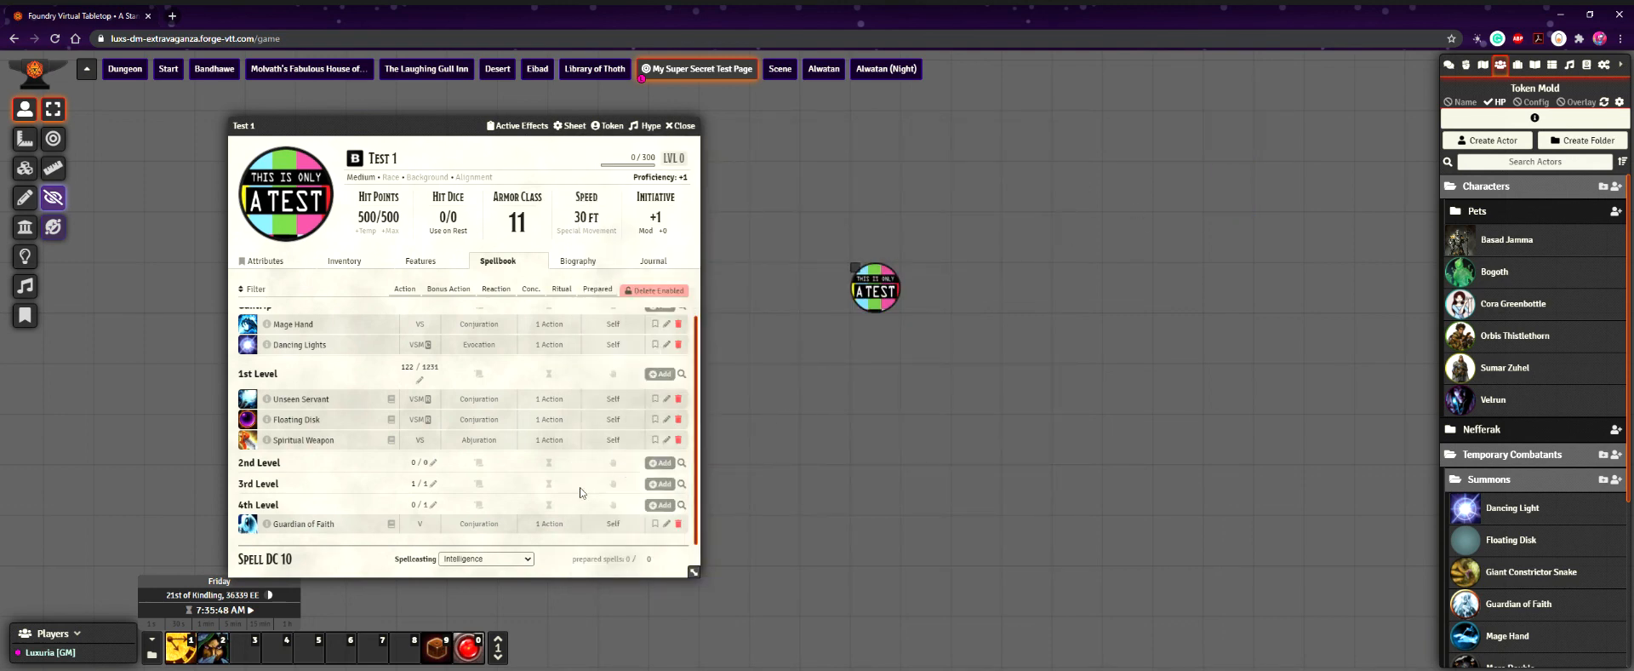
{"action": "left_click", "coordinate": [206, 624]}
- Delete the Guardian of Faith effect from Test 1's active effects and close the effects list
{"action": "left_click", "coordinate": [528, 125]}
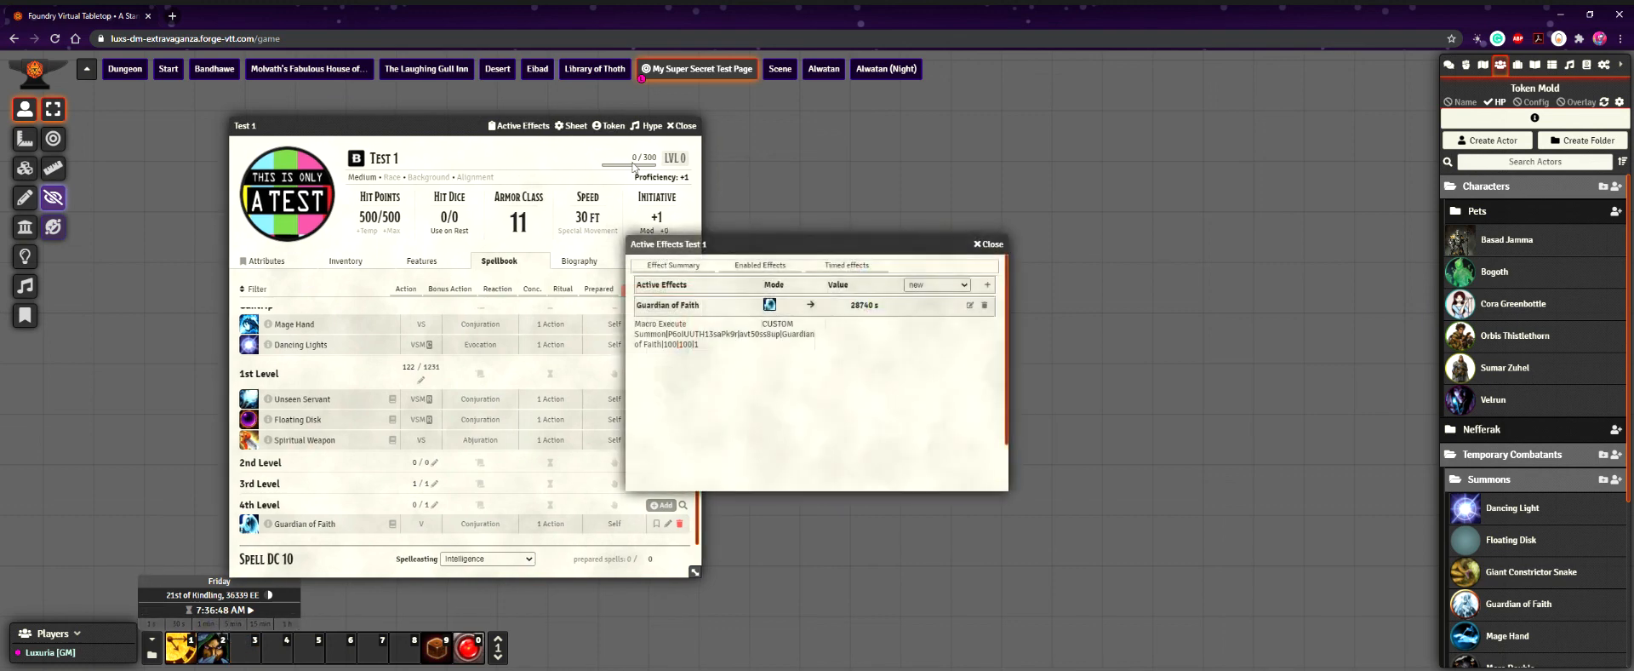
{"action": "left_click", "coordinate": [985, 304]}
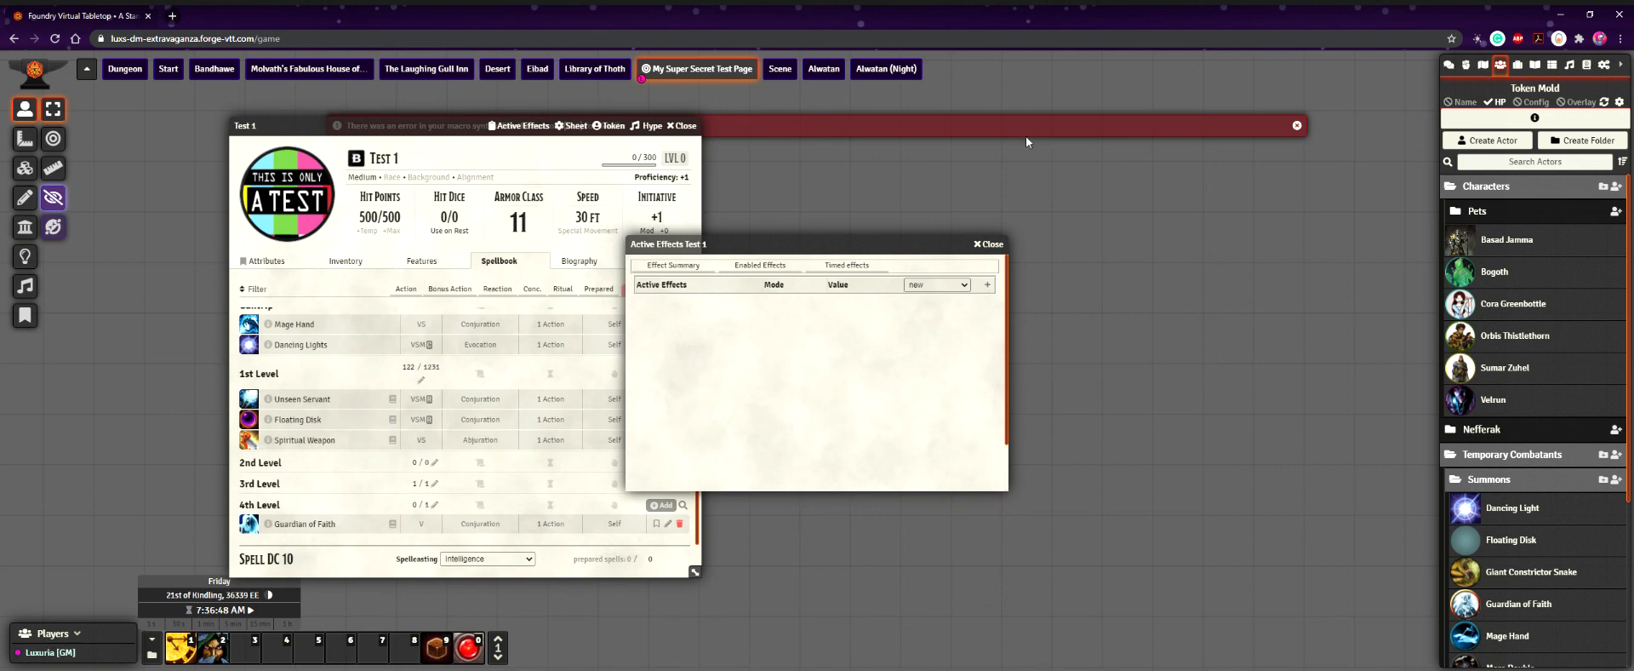
{"action": "left_click", "coordinate": [989, 244]}
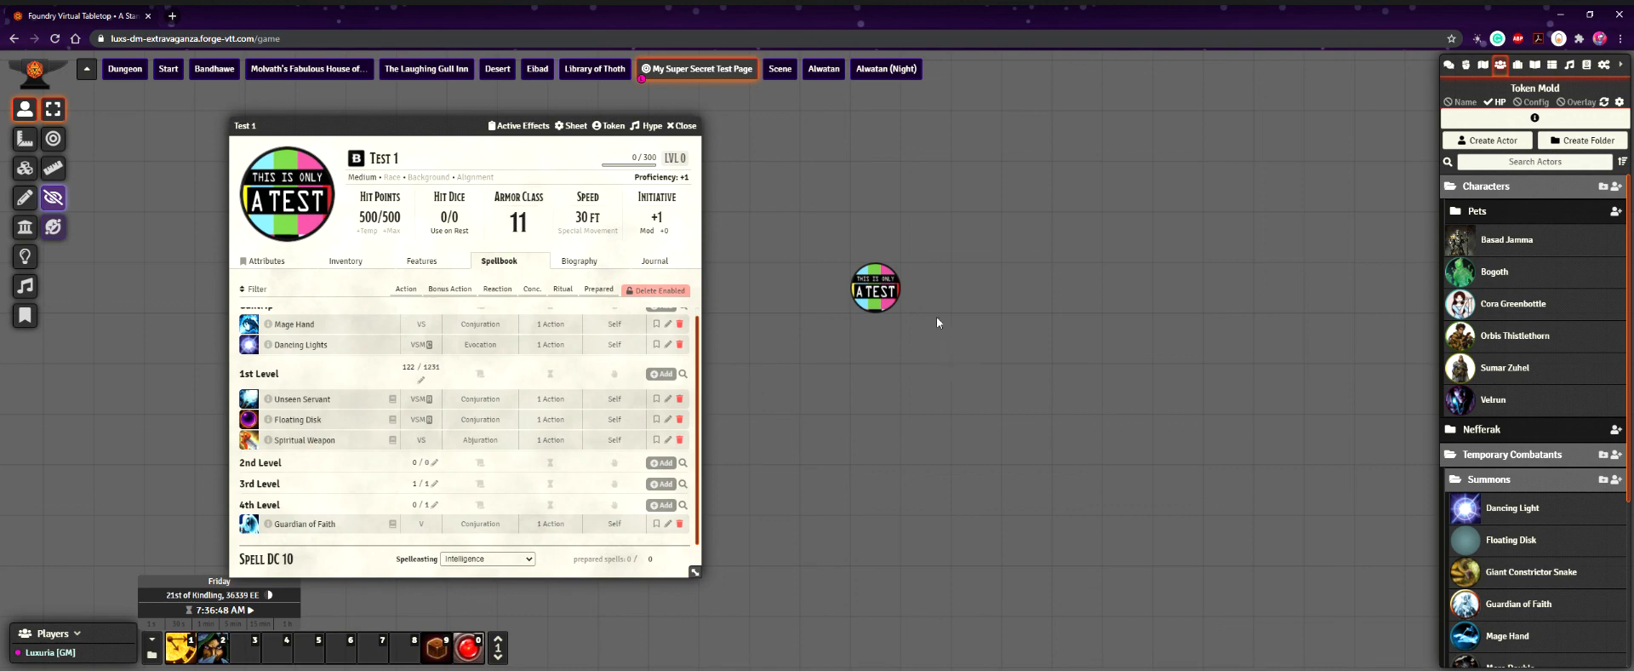
- Cast Dancing Lights with Test 1 selected and spread the four summoned lights around the Test 1 token
{"action": "left_click", "coordinate": [889, 291]}
{"action": "left_click", "coordinate": [249, 346]}
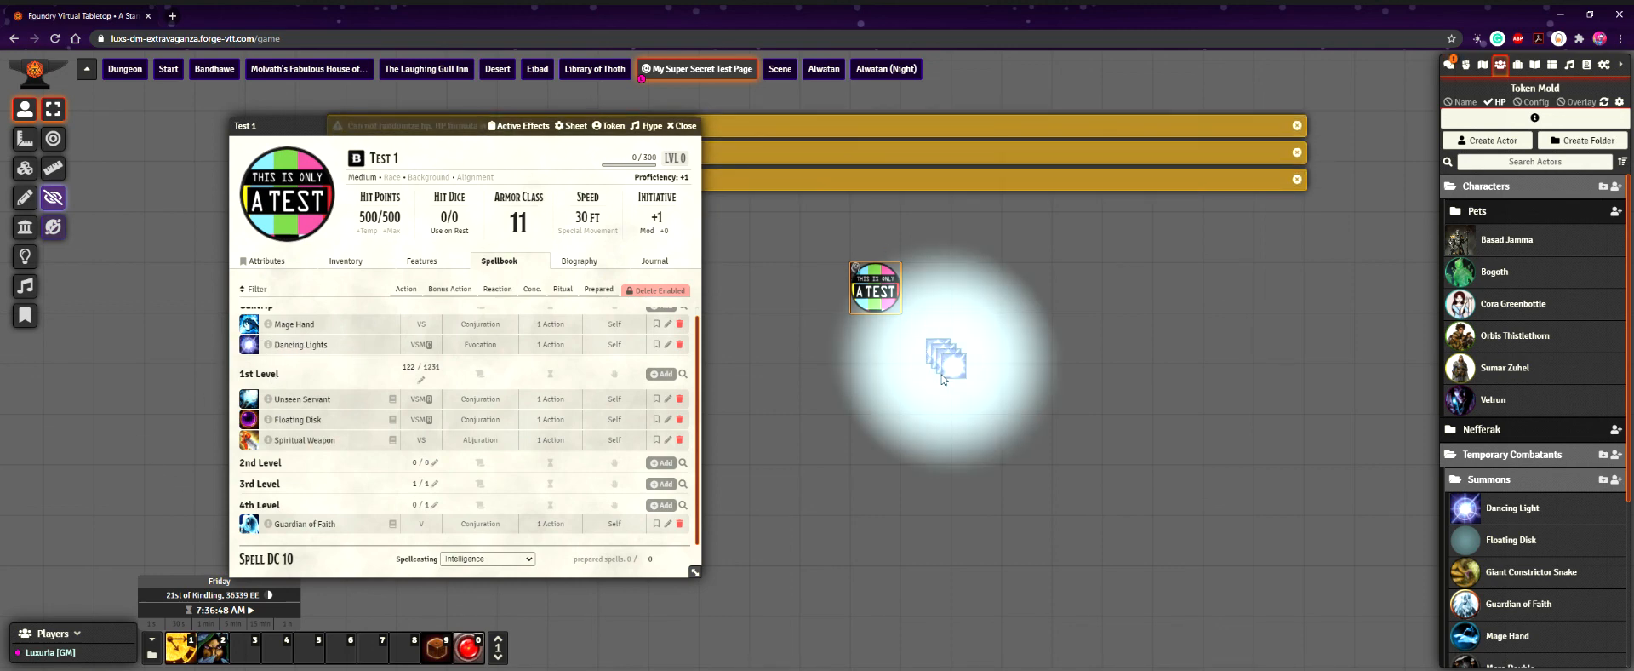
{"action": "left_click_drag", "start_coordinate": [950, 369], "coordinate": [809, 406]}
{"action": "left_click_drag", "start_coordinate": [943, 369], "coordinate": [954, 283]}
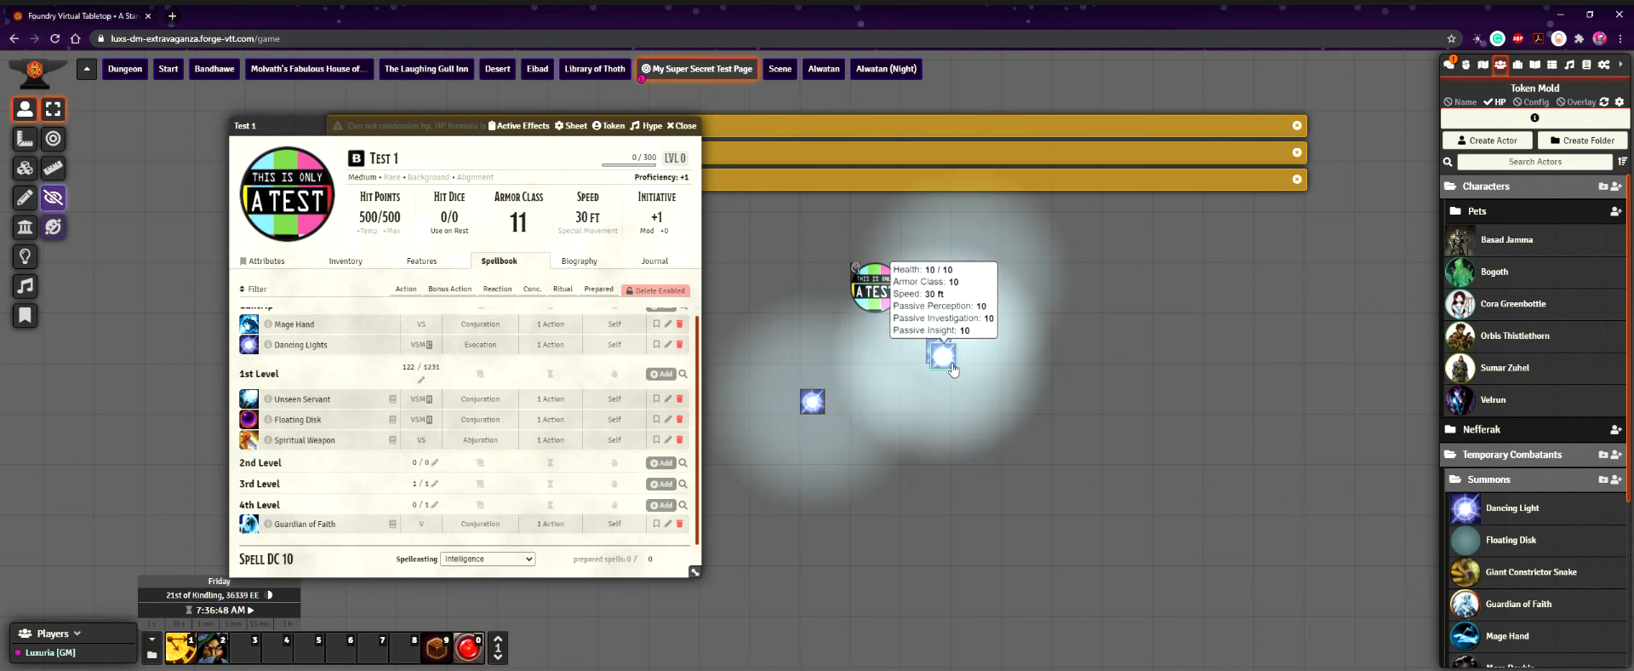
{"action": "left_click_drag", "start_coordinate": [947, 366], "coordinate": [798, 240]}
{"action": "left_click_drag", "start_coordinate": [941, 354], "coordinate": [988, 401]}
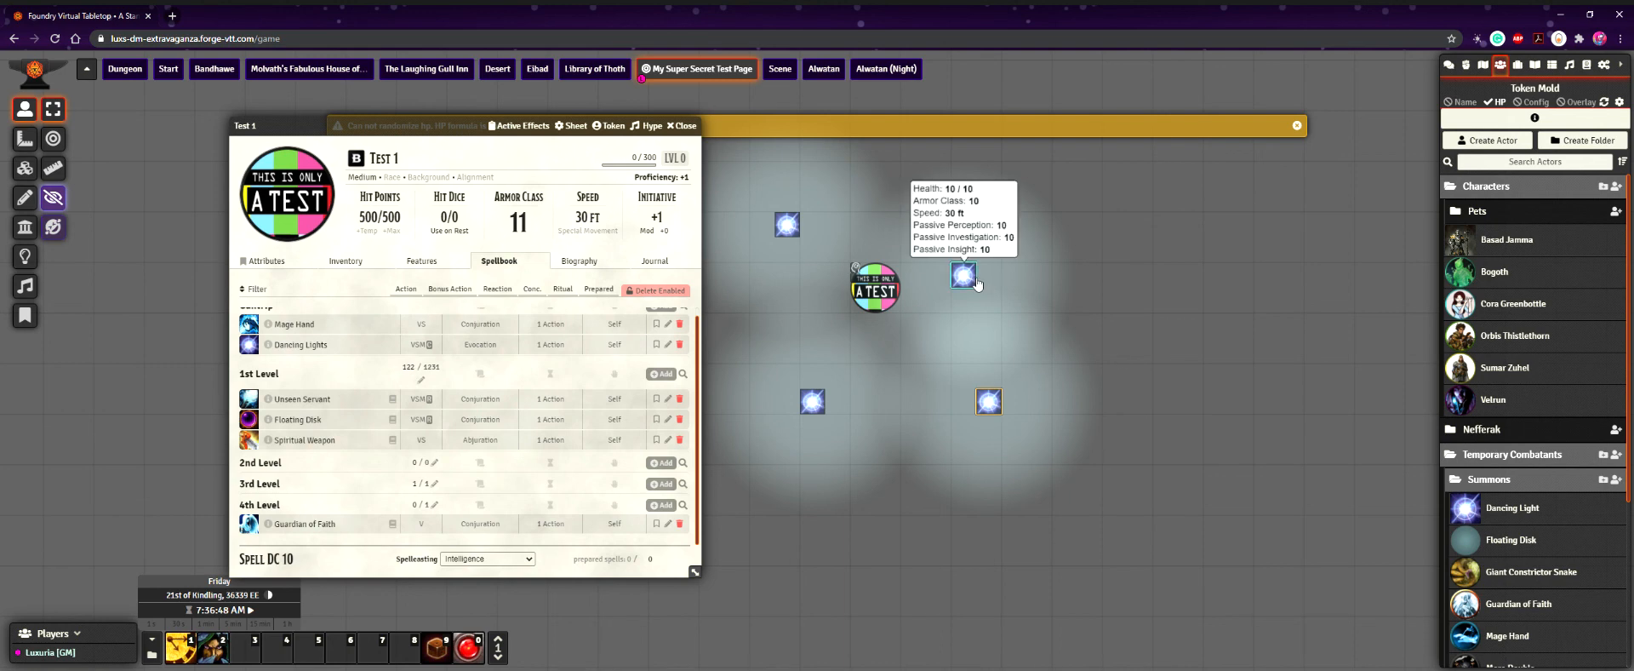
{"action": "left_click_drag", "start_coordinate": [963, 275], "coordinate": [964, 224]}
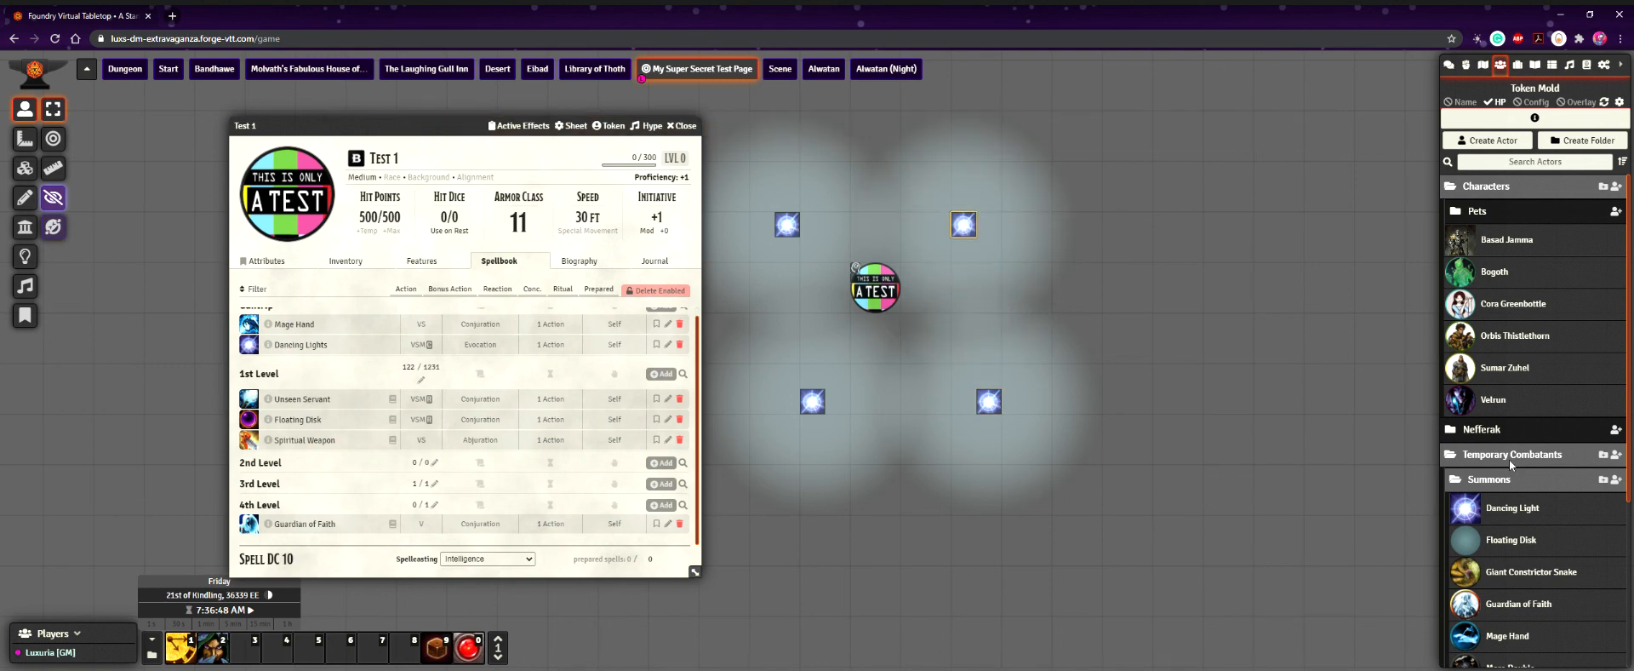
- Open the Dancing Light summon's sheet and the active effects of Test 1's Dancing Lights spell
{"action": "scroll", "coordinate": [1509, 458], "scroll_direction": "down", "scroll_amount": 3}
{"action": "left_click", "coordinate": [1493, 268]}
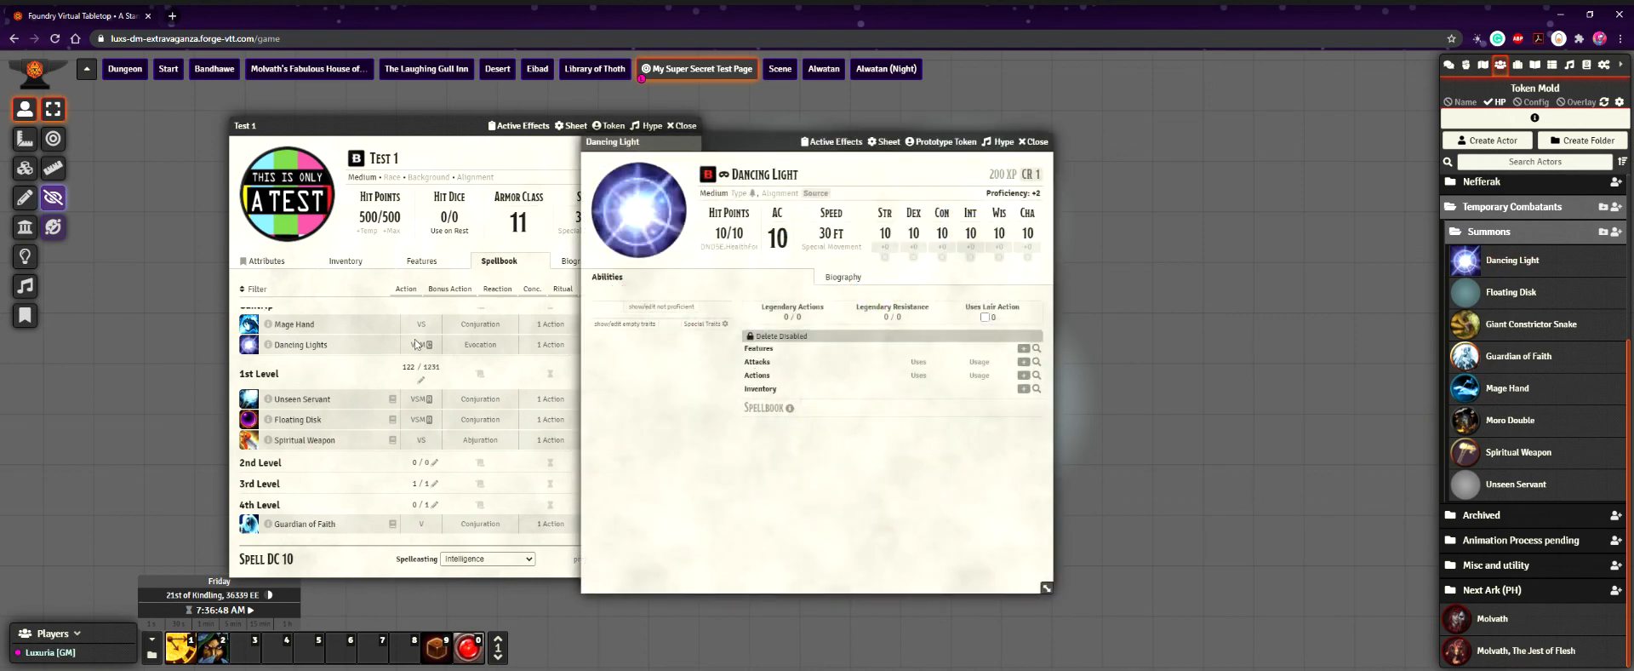
{"action": "left_click", "coordinate": [462, 371]}
{"action": "left_click", "coordinate": [668, 348]}
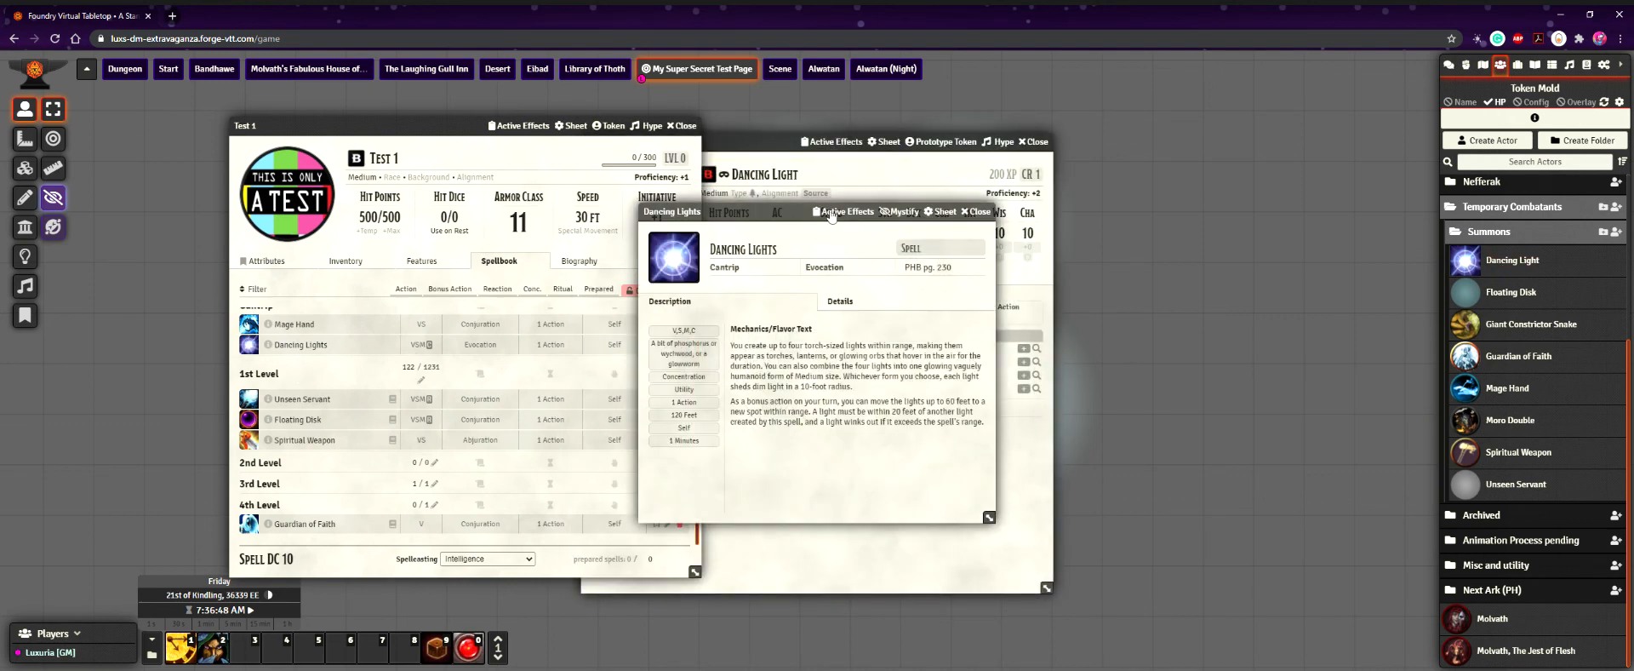
{"action": "left_click", "coordinate": [832, 215]}
{"action": "left_click", "coordinate": [844, 300]}
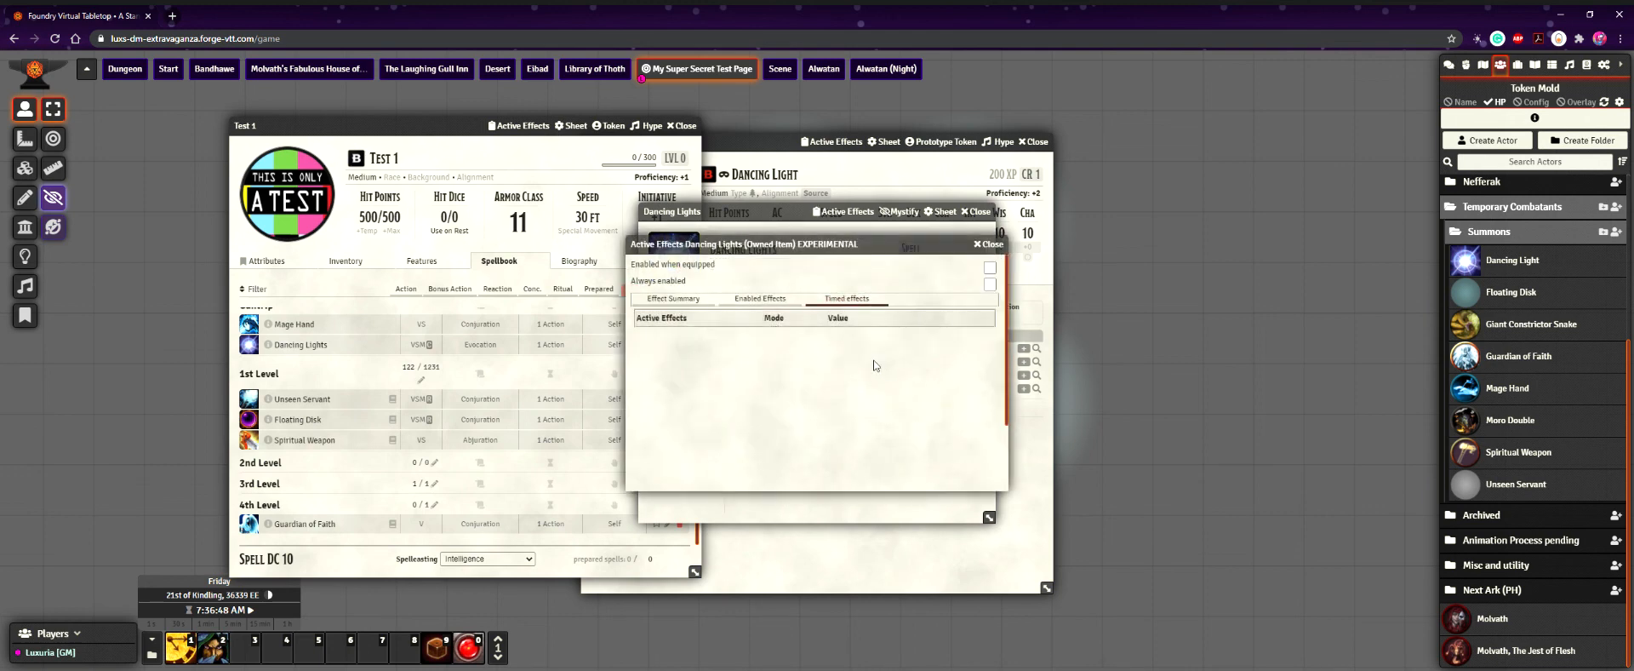
- Examine the Macro Execute value in the Dancing Lights spell's active effect and close the spell's windows
{"action": "left_click", "coordinate": [760, 299]}
{"action": "left_click", "coordinate": [984, 346]}
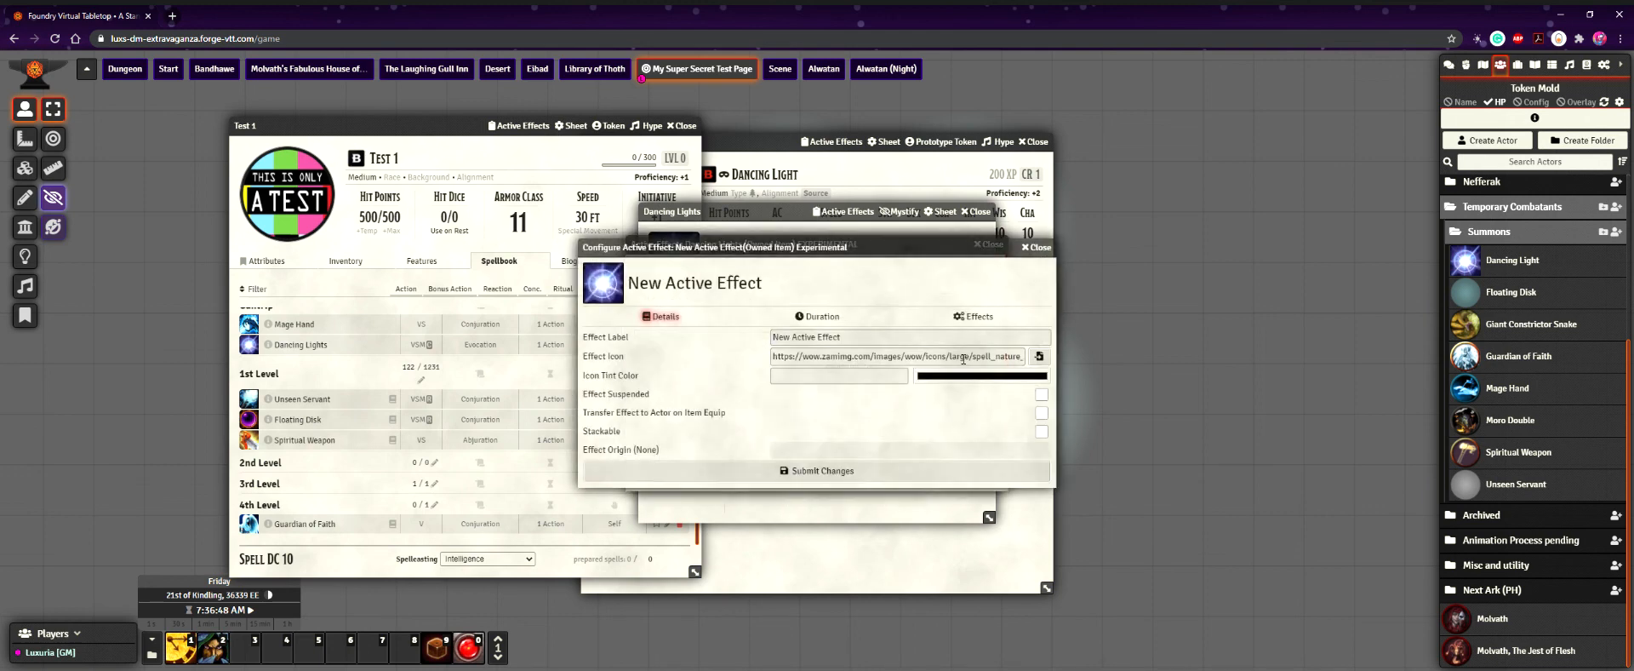
{"action": "left_click", "coordinate": [987, 349]}
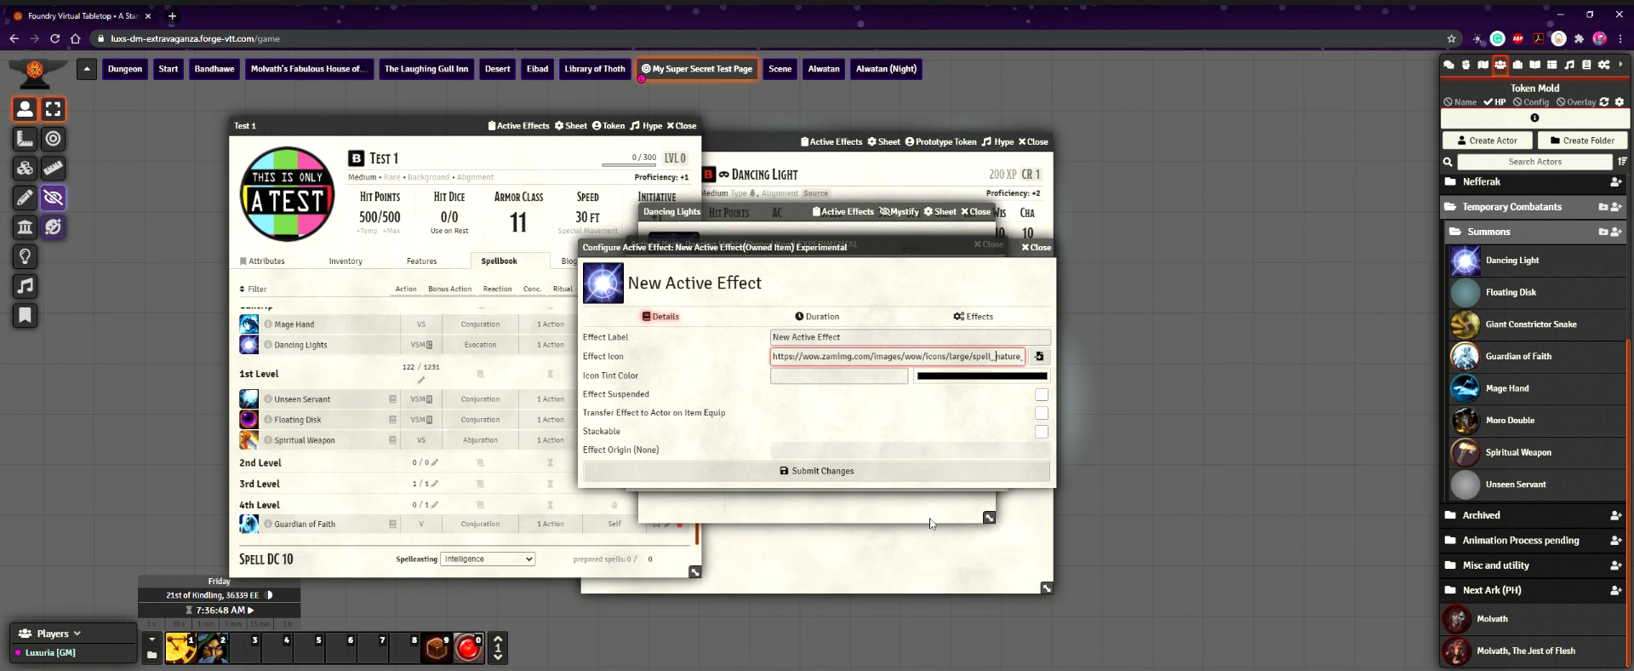
{"action": "key", "text": "End"}
{"action": "left_click", "coordinate": [972, 316]}
{"action": "left_click", "coordinate": [936, 357]}
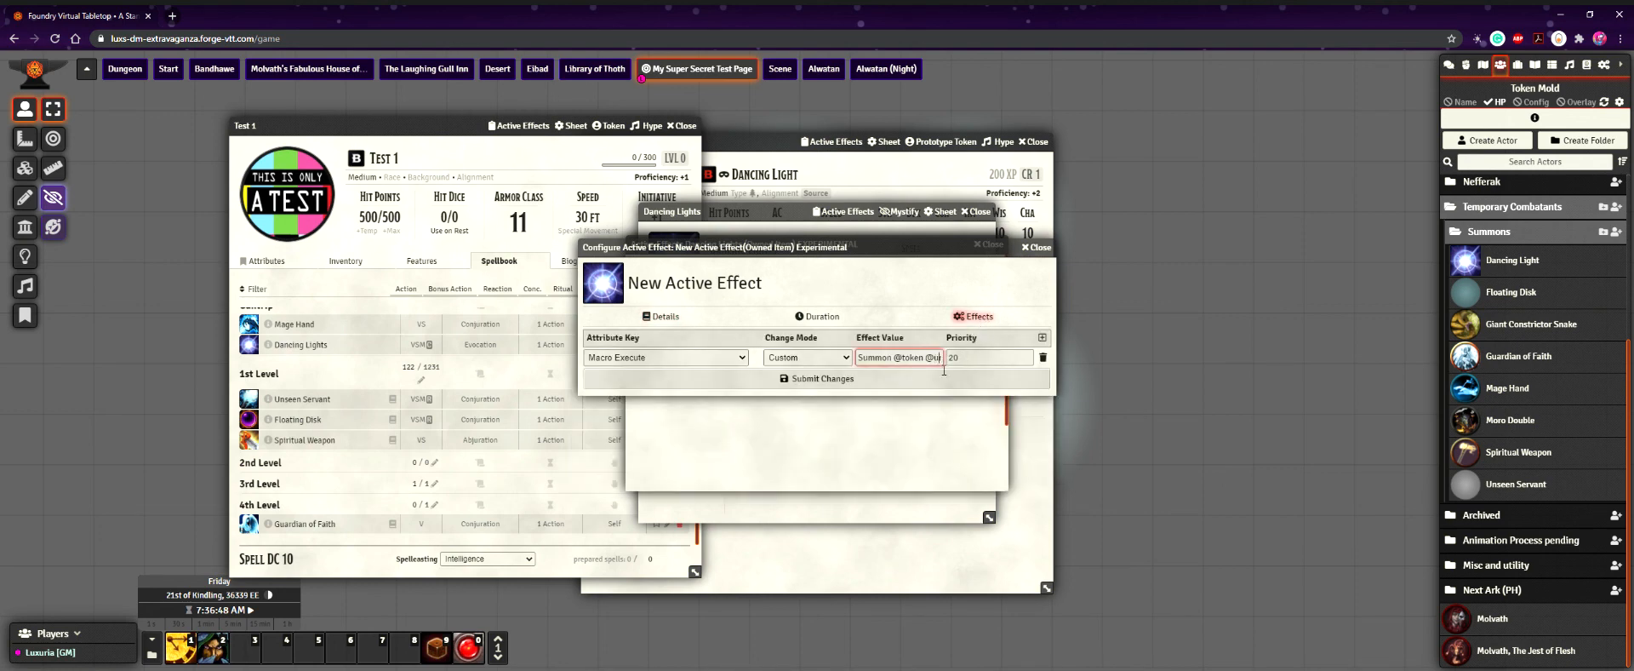
{"action": "type", "text": "Dancing Light\" 100 100 4"}
{"action": "left_click", "coordinate": [1036, 247]}
{"action": "left_click", "coordinate": [993, 244]}
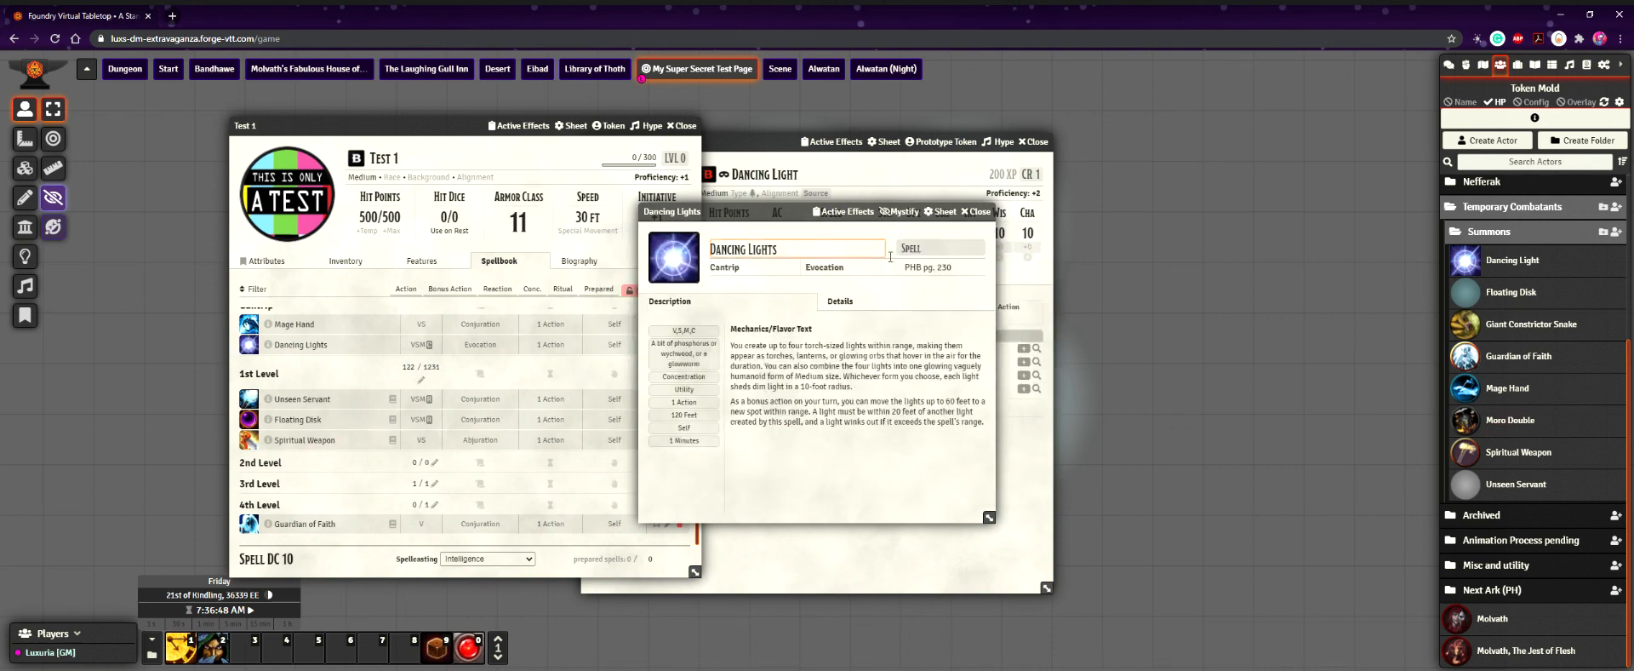
{"action": "left_click", "coordinate": [979, 212]}
- Review the vision and light emission settings of the Dancing Light prototype token, and close its sheet
{"action": "left_click", "coordinate": [784, 153]}
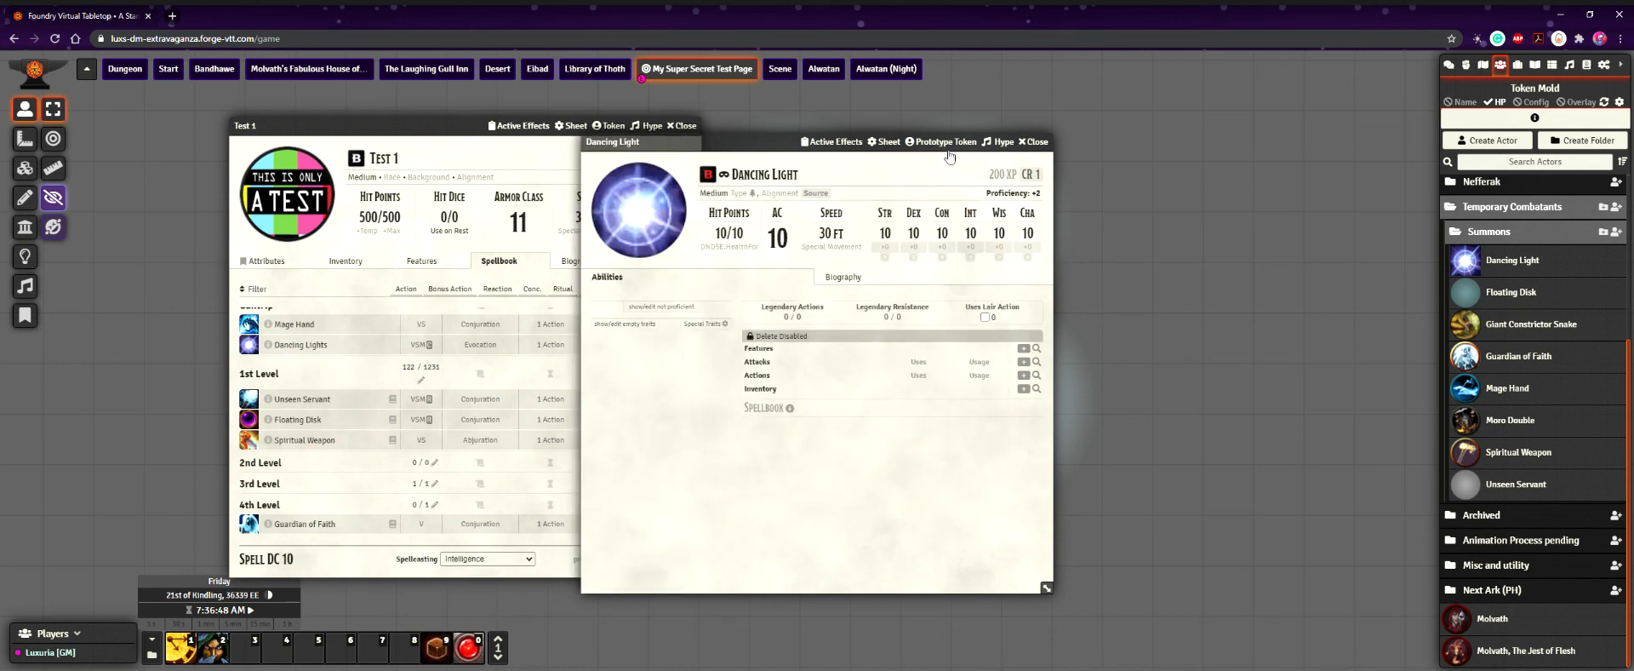
{"action": "left_click", "coordinate": [945, 141]}
{"action": "left_click", "coordinate": [430, 169]}
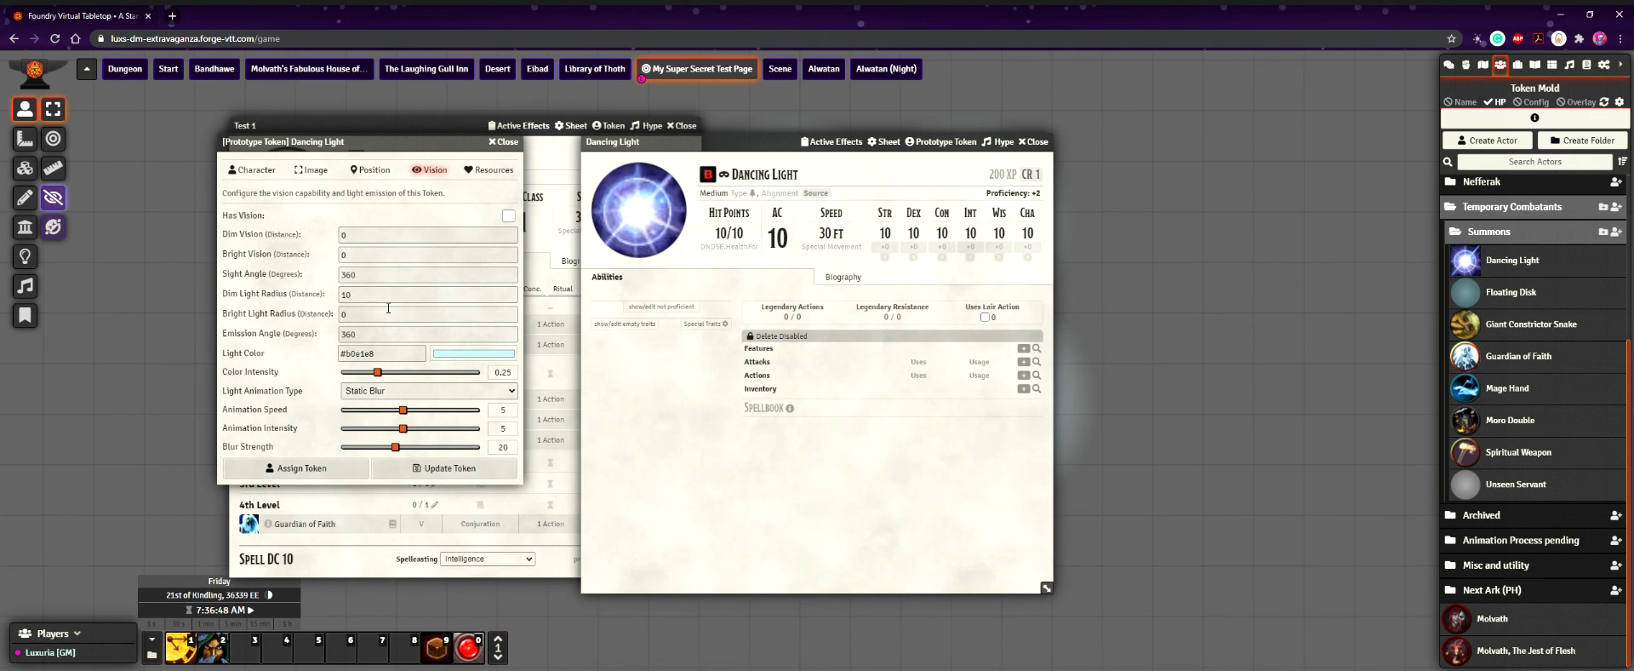
{"action": "left_click", "coordinate": [509, 141]}
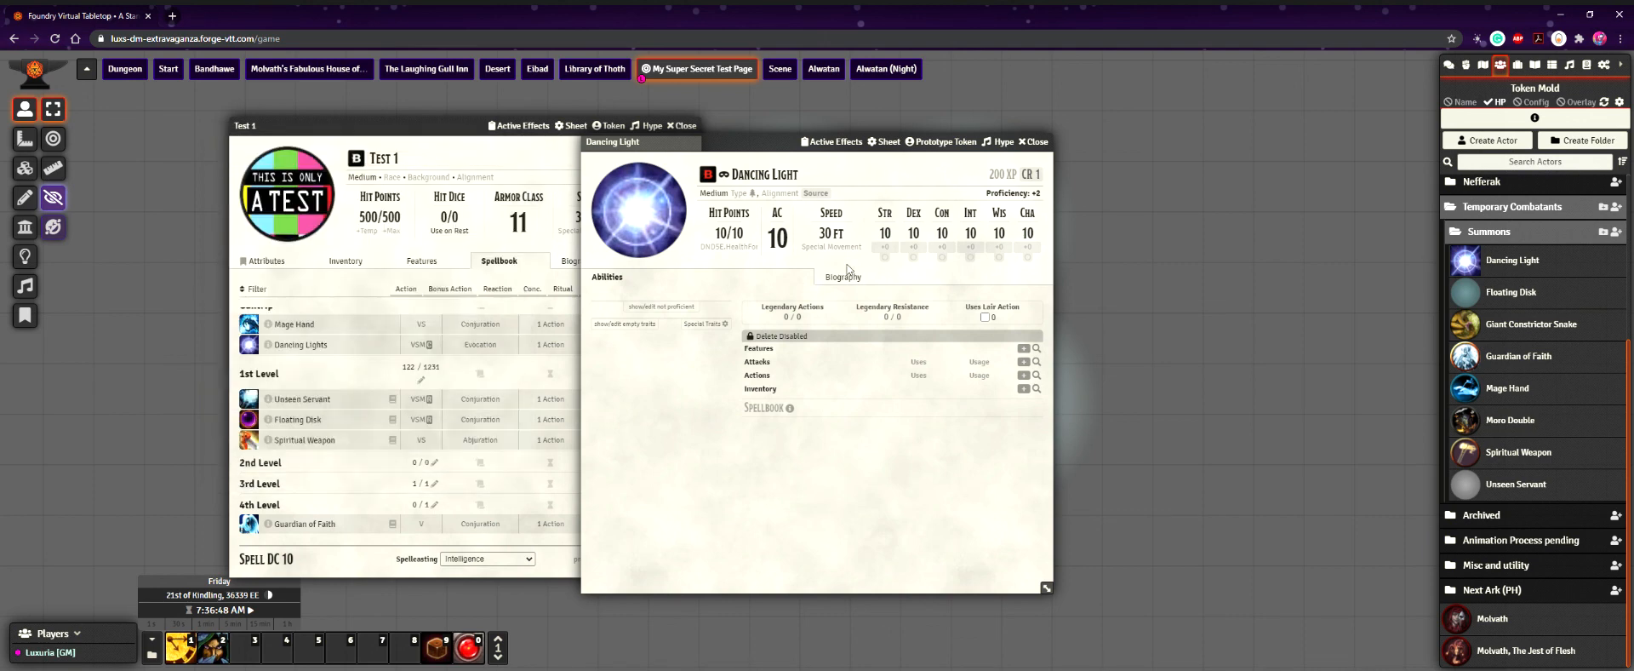
{"action": "left_click", "coordinate": [1033, 141]}
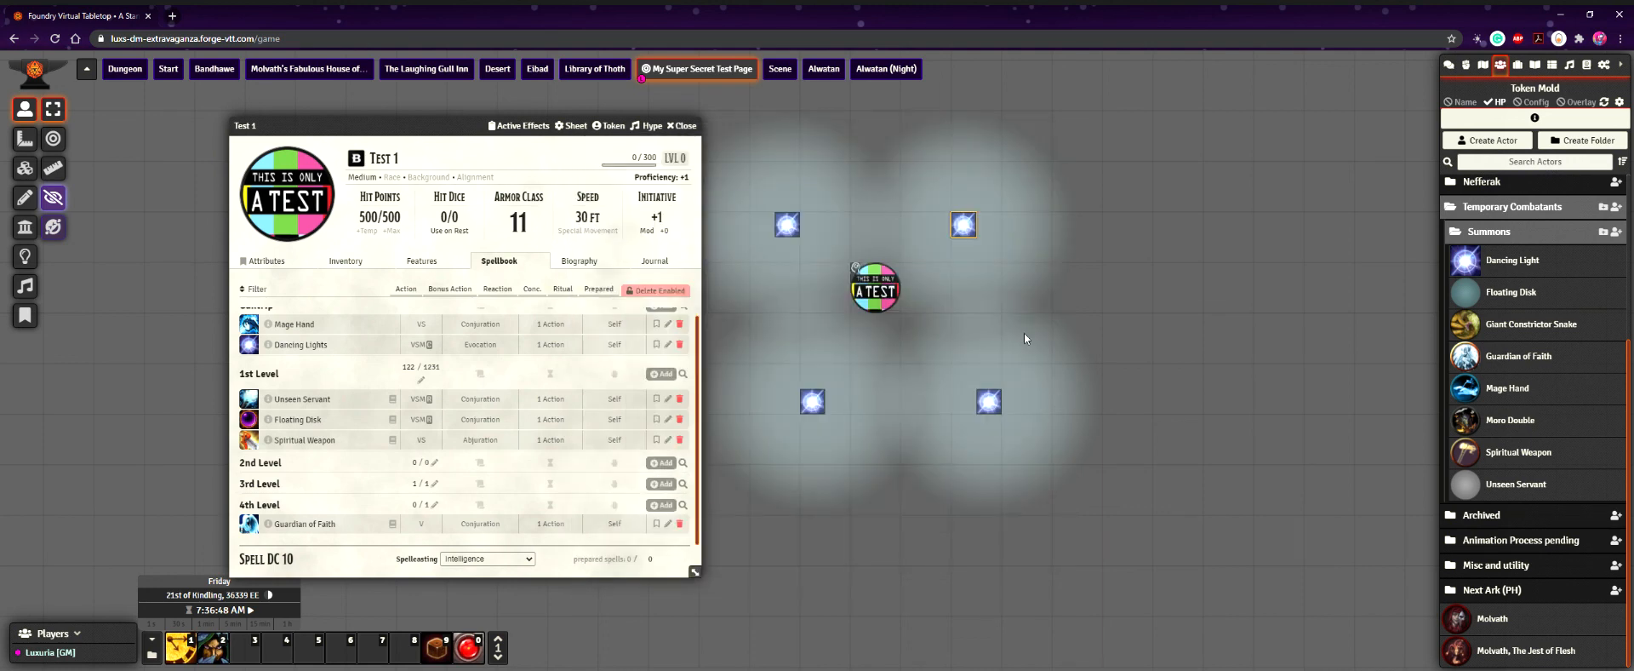
{"action": "left_click", "coordinate": [1513, 264]}
{"action": "left_click", "coordinate": [918, 142]}
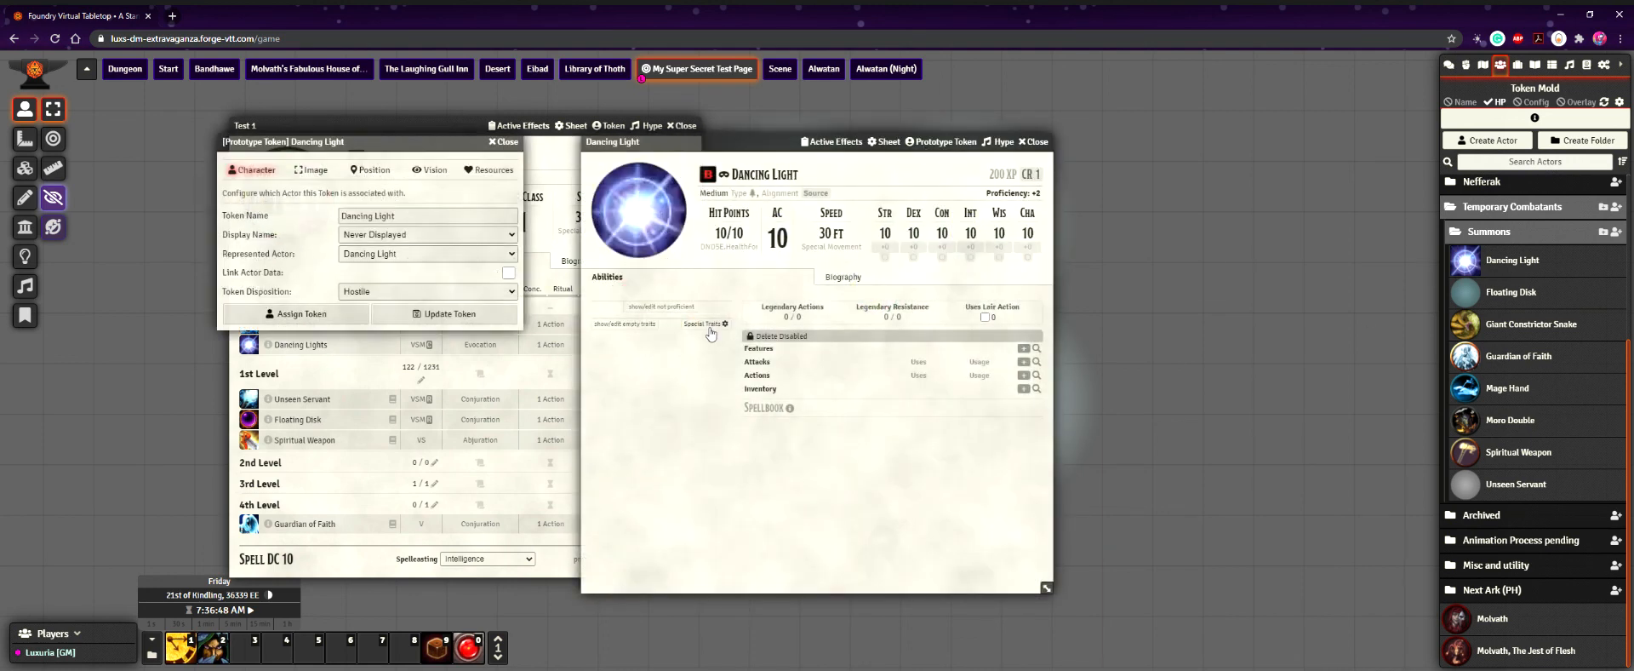
{"action": "left_click", "coordinate": [428, 170]}
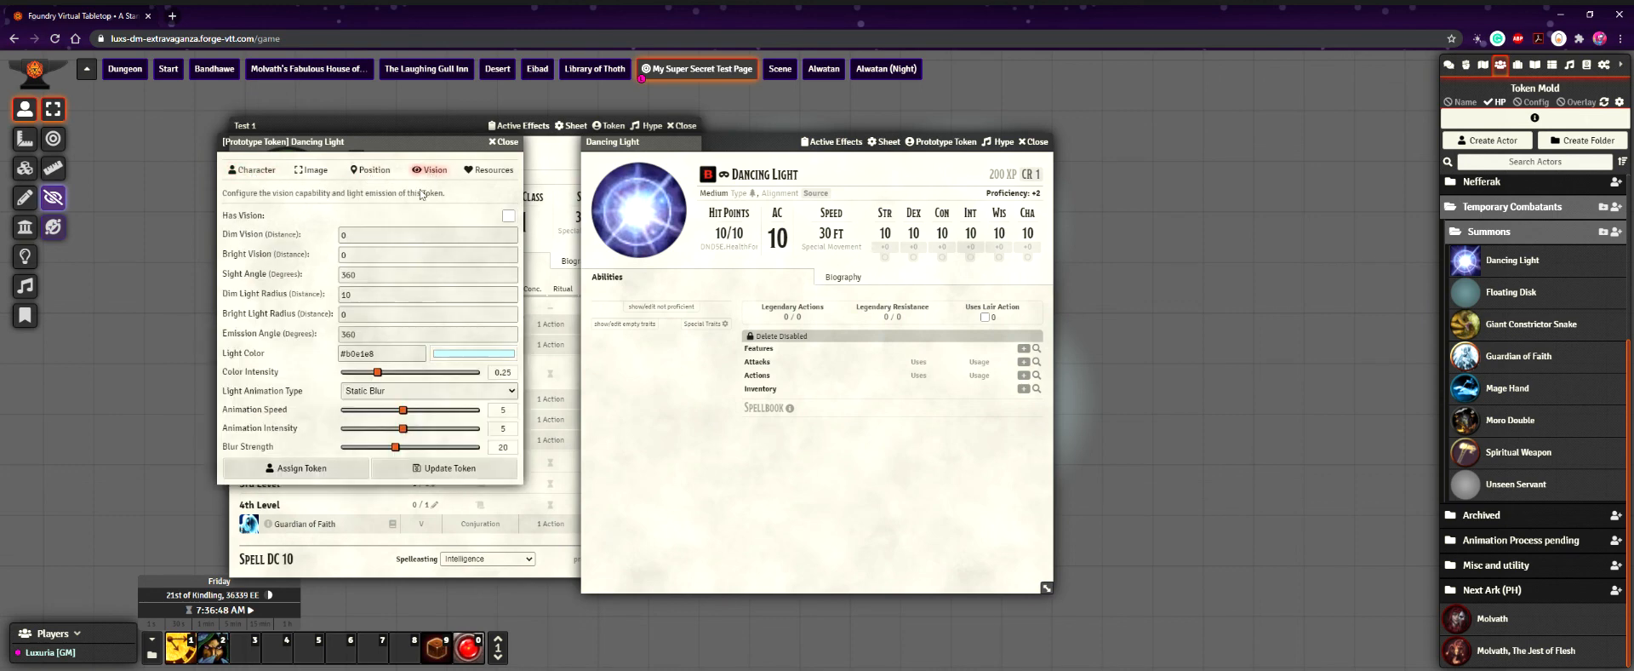
{"action": "left_click", "coordinate": [505, 142]}
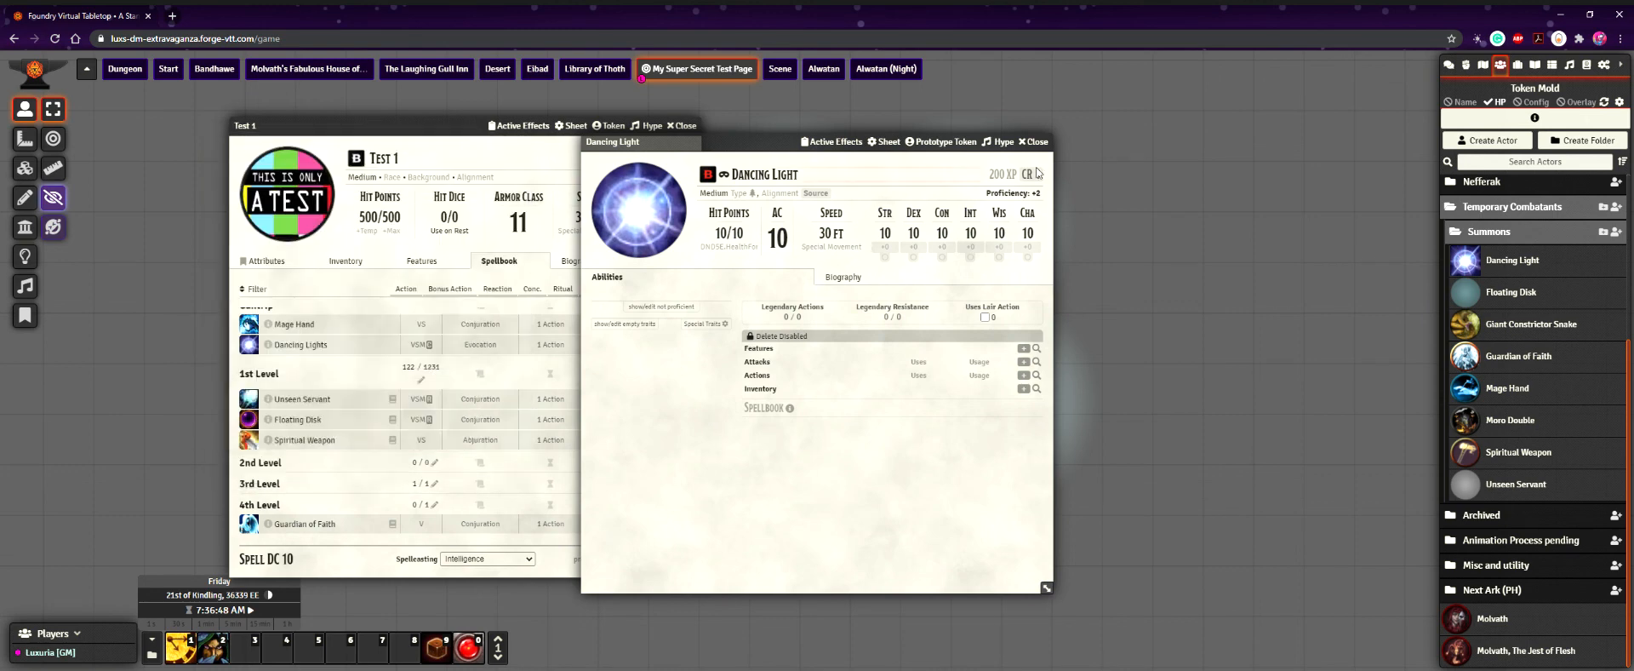
{"action": "left_click", "coordinate": [1040, 141]}
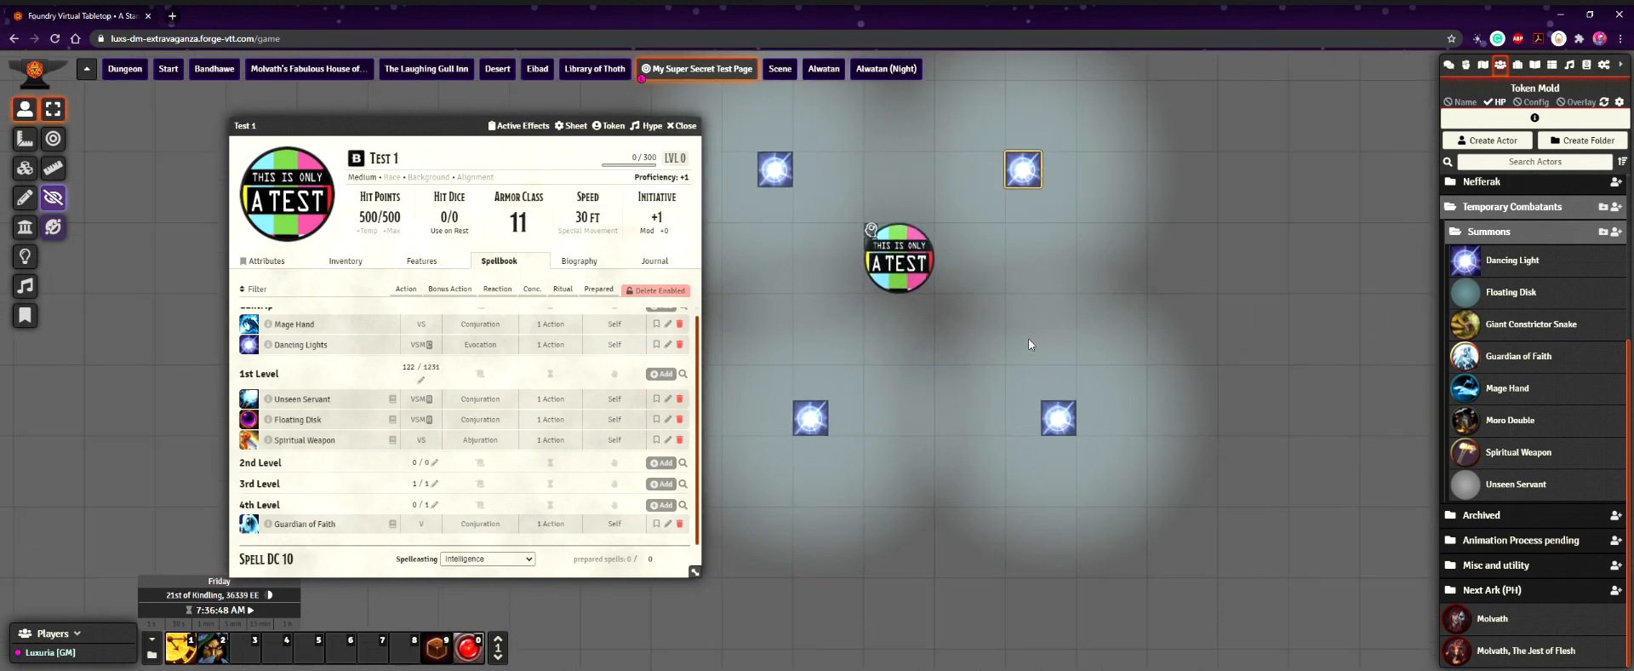
{"action": "left_click_drag", "start_coordinate": [1028, 339], "coordinate": [997, 354]}
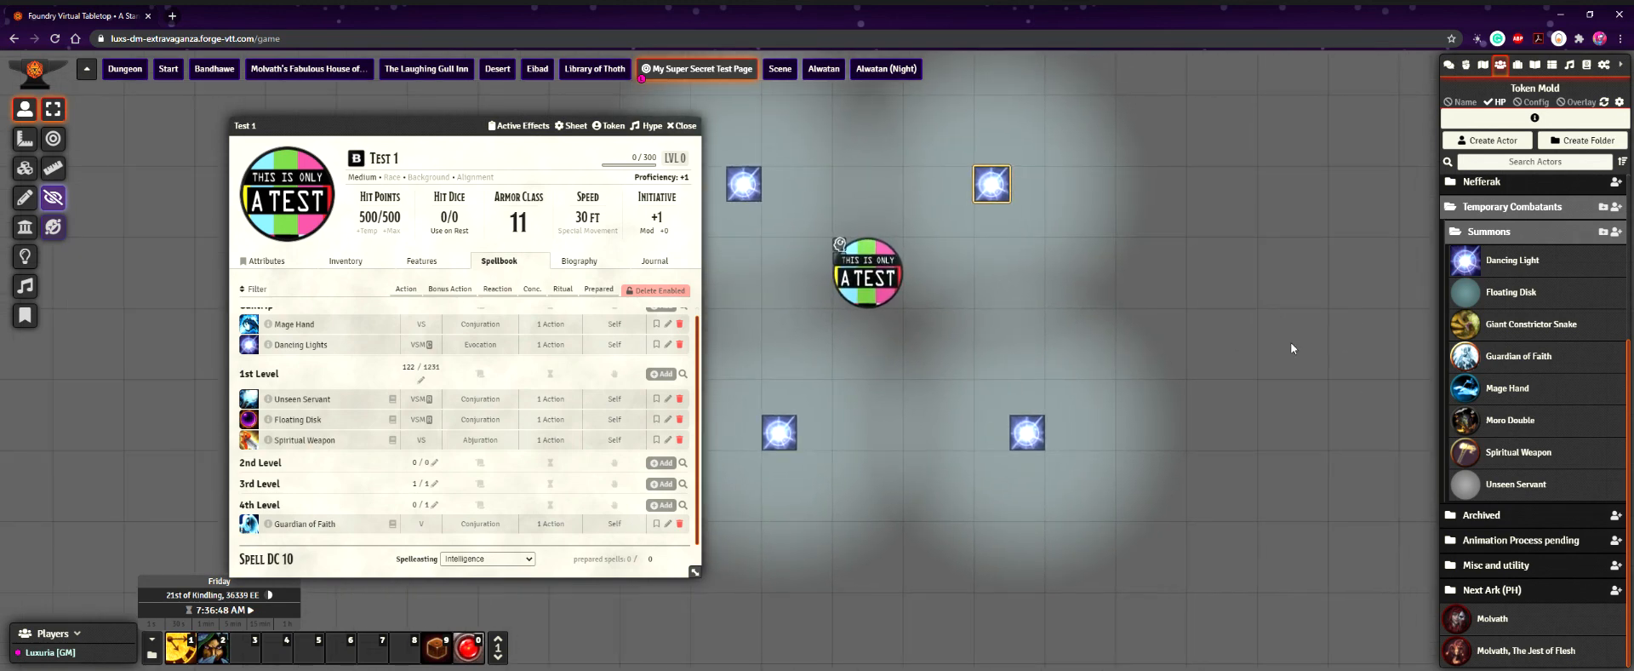
- Set the Dancing Light prototype token's light animation type to Audio Pulse with intensity 2, assign the token and close the sheet
{"action": "left_click", "coordinate": [1519, 260]}
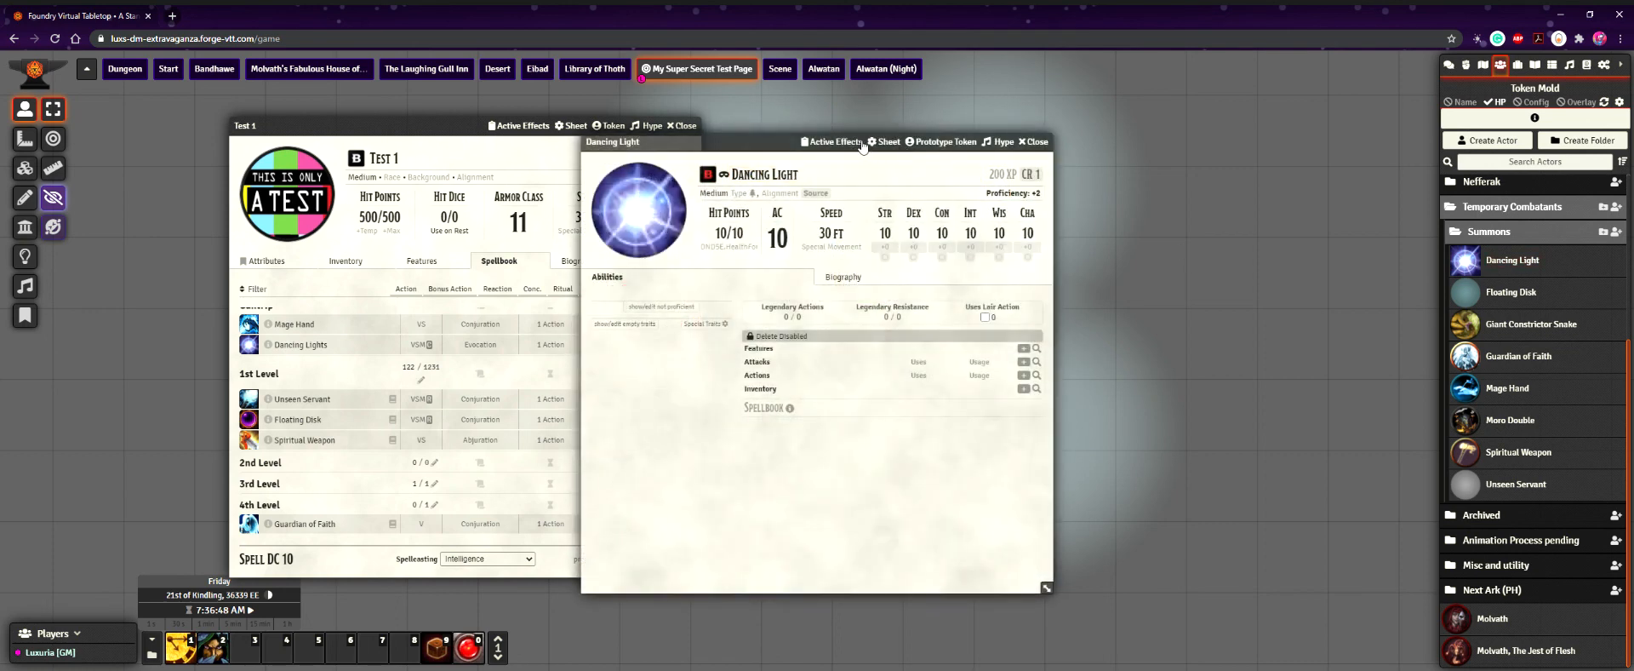
{"action": "left_click", "coordinate": [921, 143]}
{"action": "left_click", "coordinate": [371, 170]}
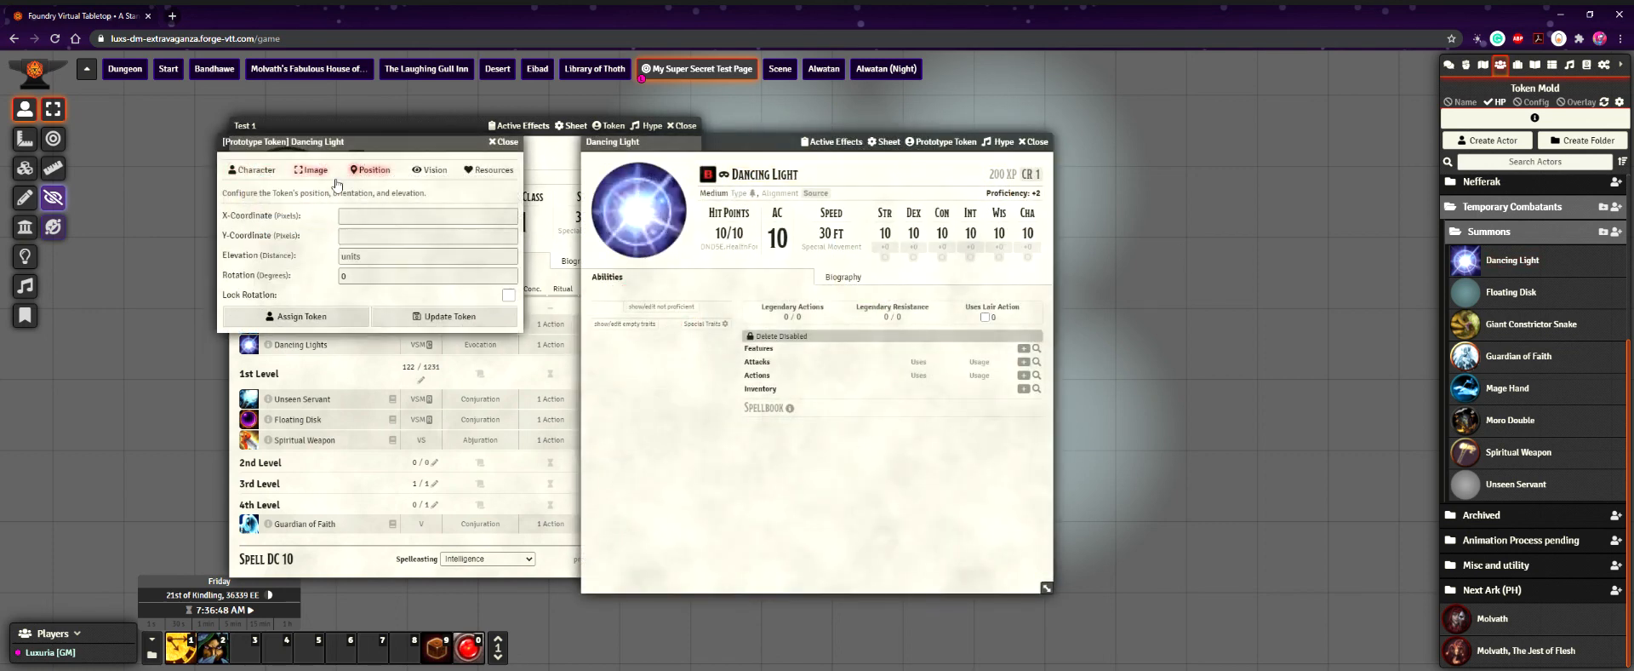
{"action": "left_click", "coordinate": [312, 170]}
{"action": "left_click", "coordinate": [429, 169]}
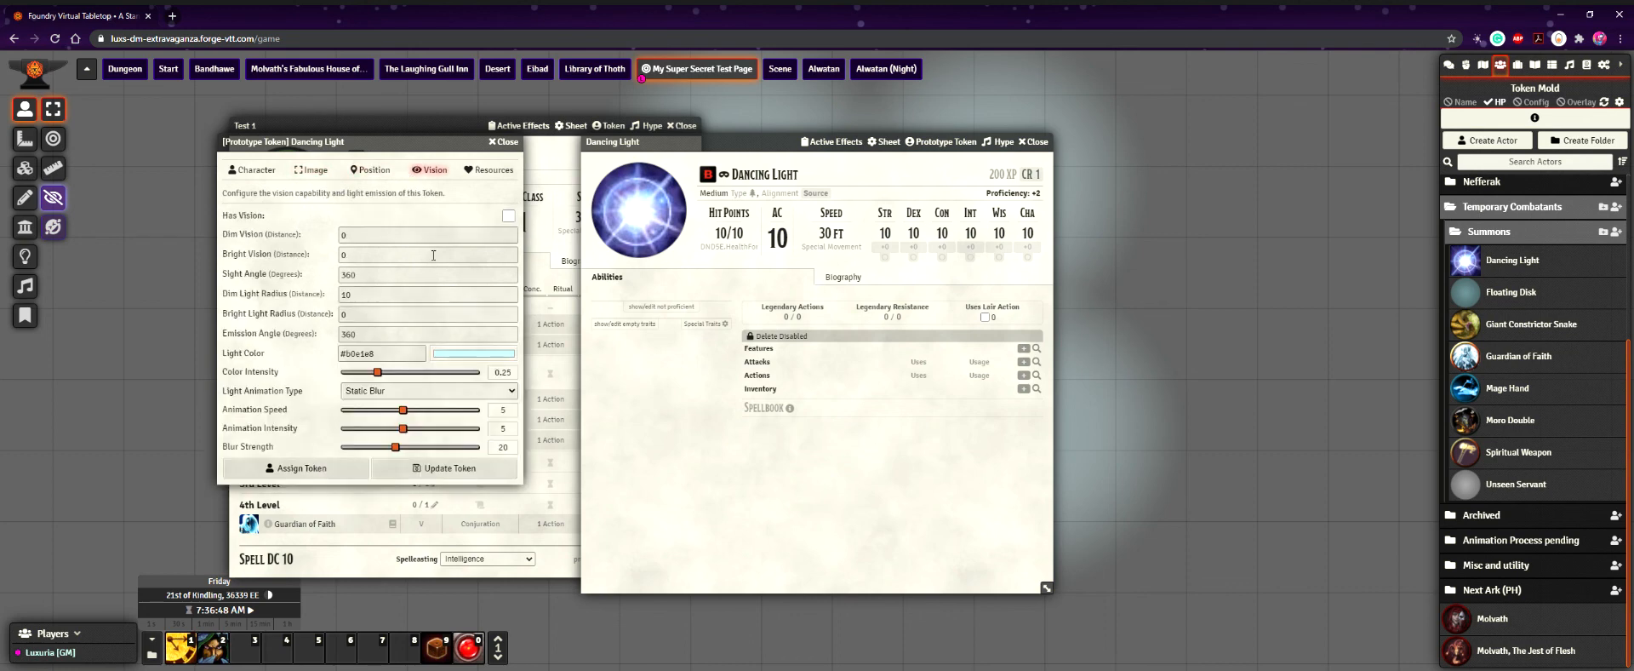
{"action": "left_click", "coordinate": [451, 391]}
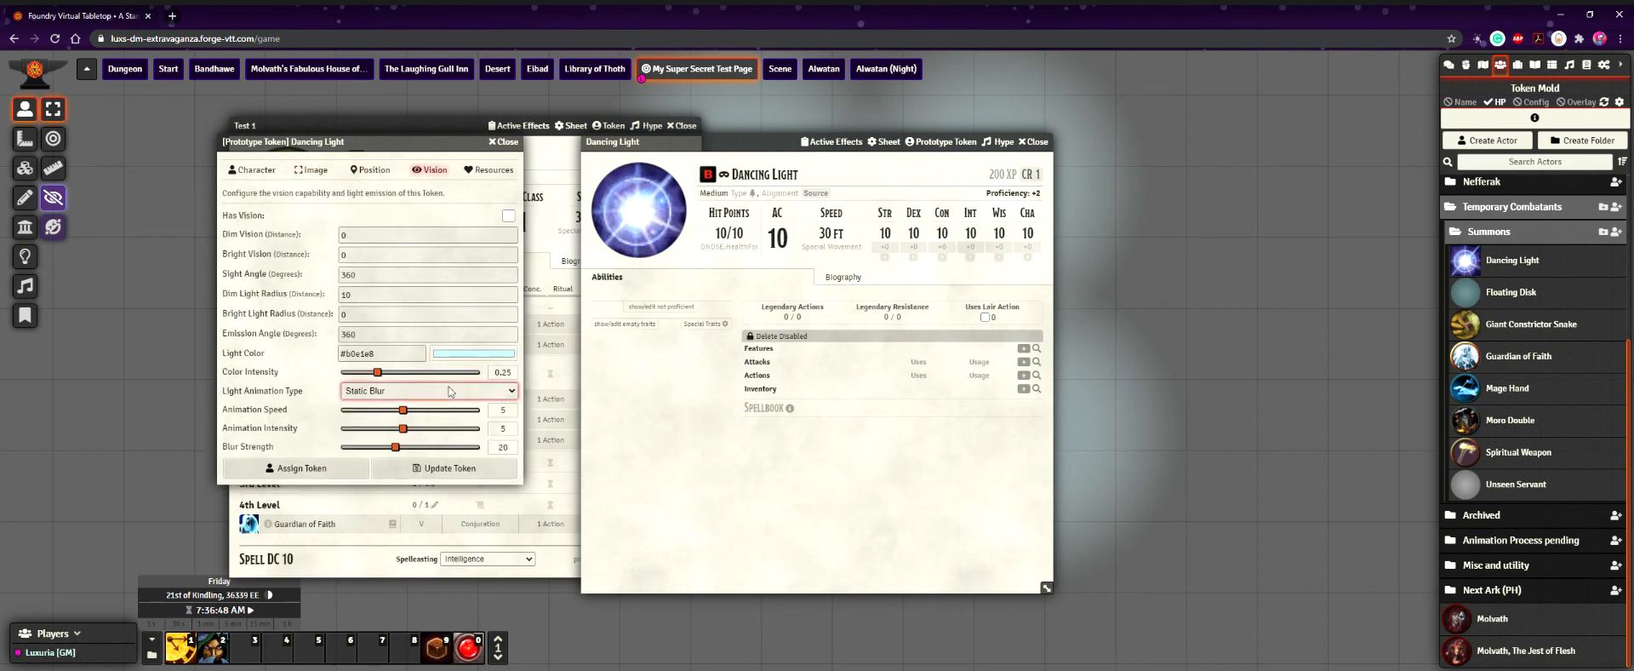
{"action": "left_click", "coordinate": [409, 511]}
{"action": "scroll", "coordinate": [407, 428], "scroll_direction": "down", "scroll_amount": 3}
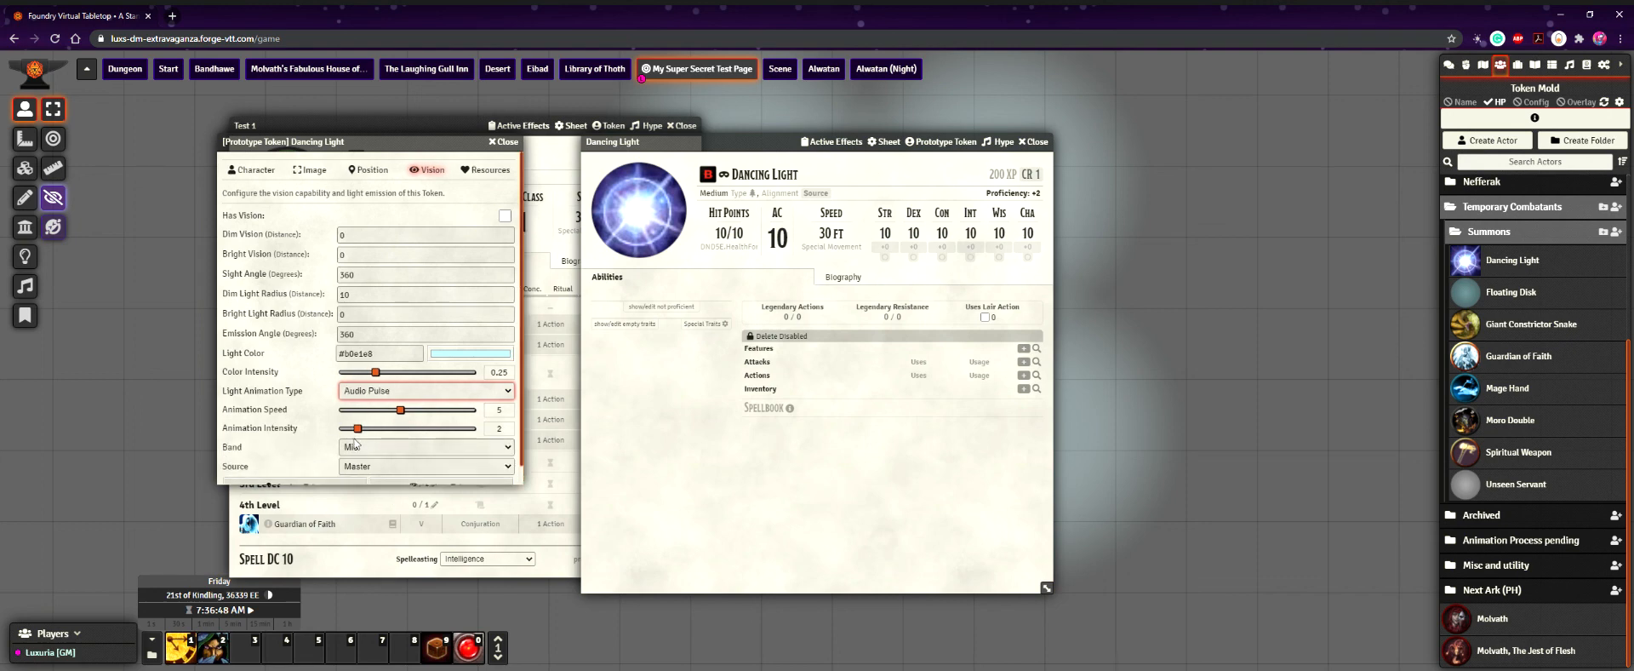
{"action": "scroll", "coordinate": [315, 462], "scroll_direction": "down", "scroll_amount": 1}
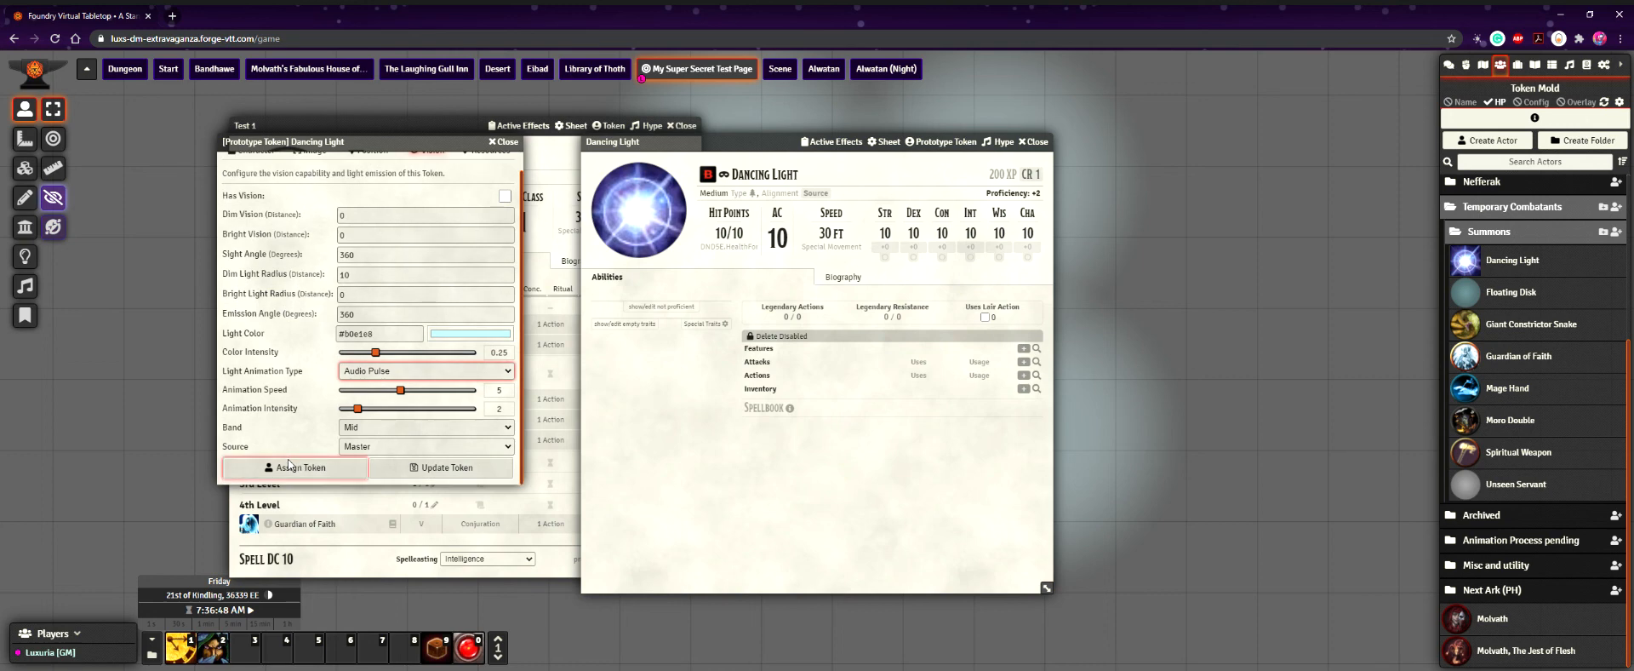
{"action": "left_click", "coordinate": [289, 467]}
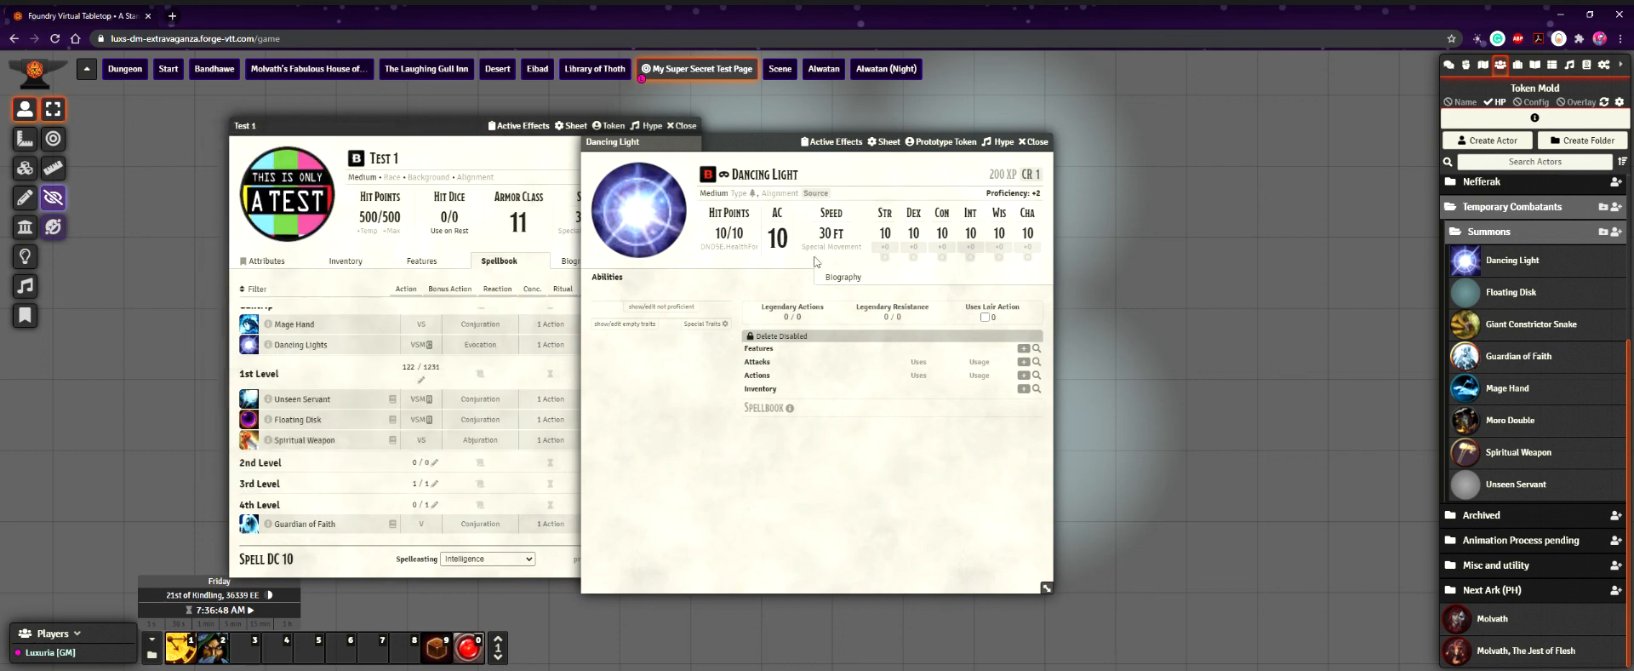
{"action": "left_click", "coordinate": [1037, 141]}
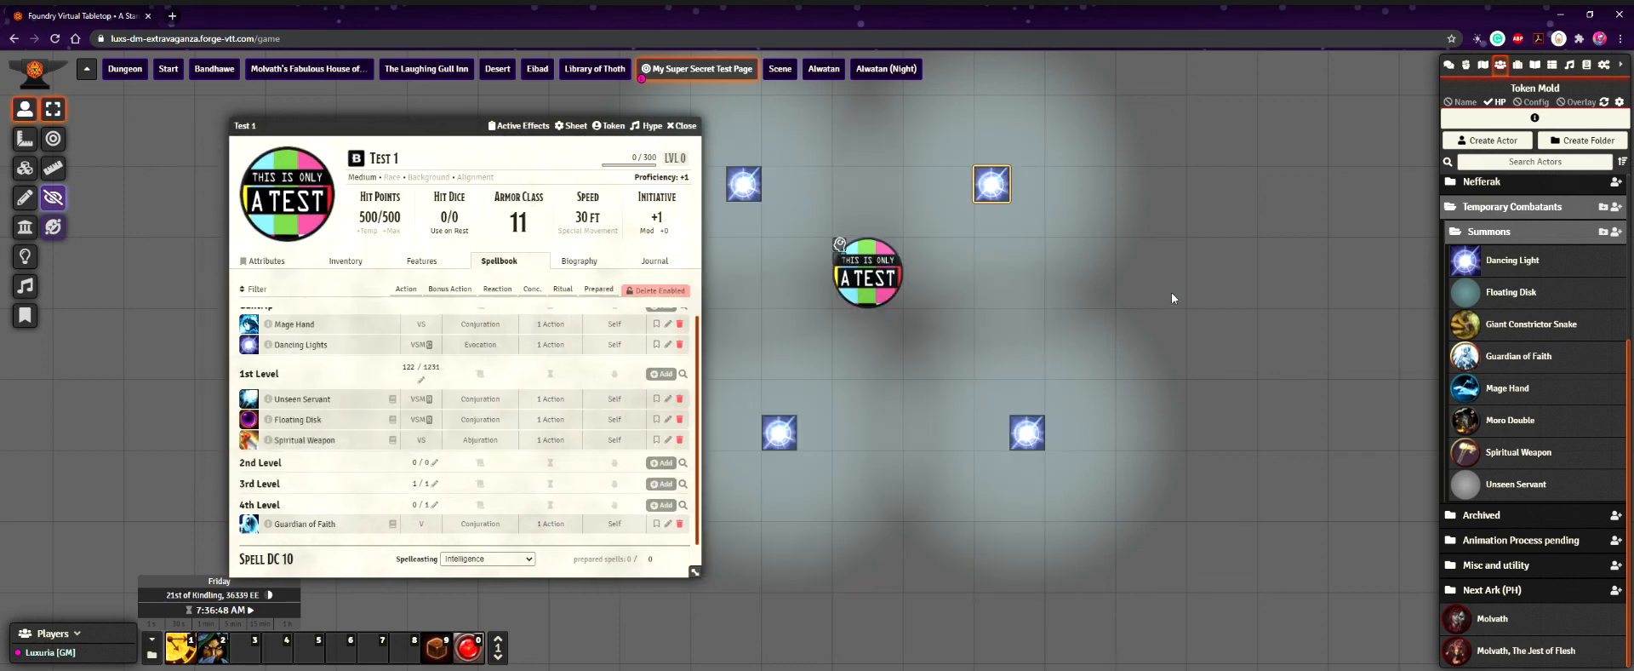
- Delete all four Dancing Light tokens around the Test 1 token from the scene
{"action": "key", "text": "Delete"}
{"action": "left_click", "coordinate": [735, 186]}
{"action": "key", "text": "Delete"}
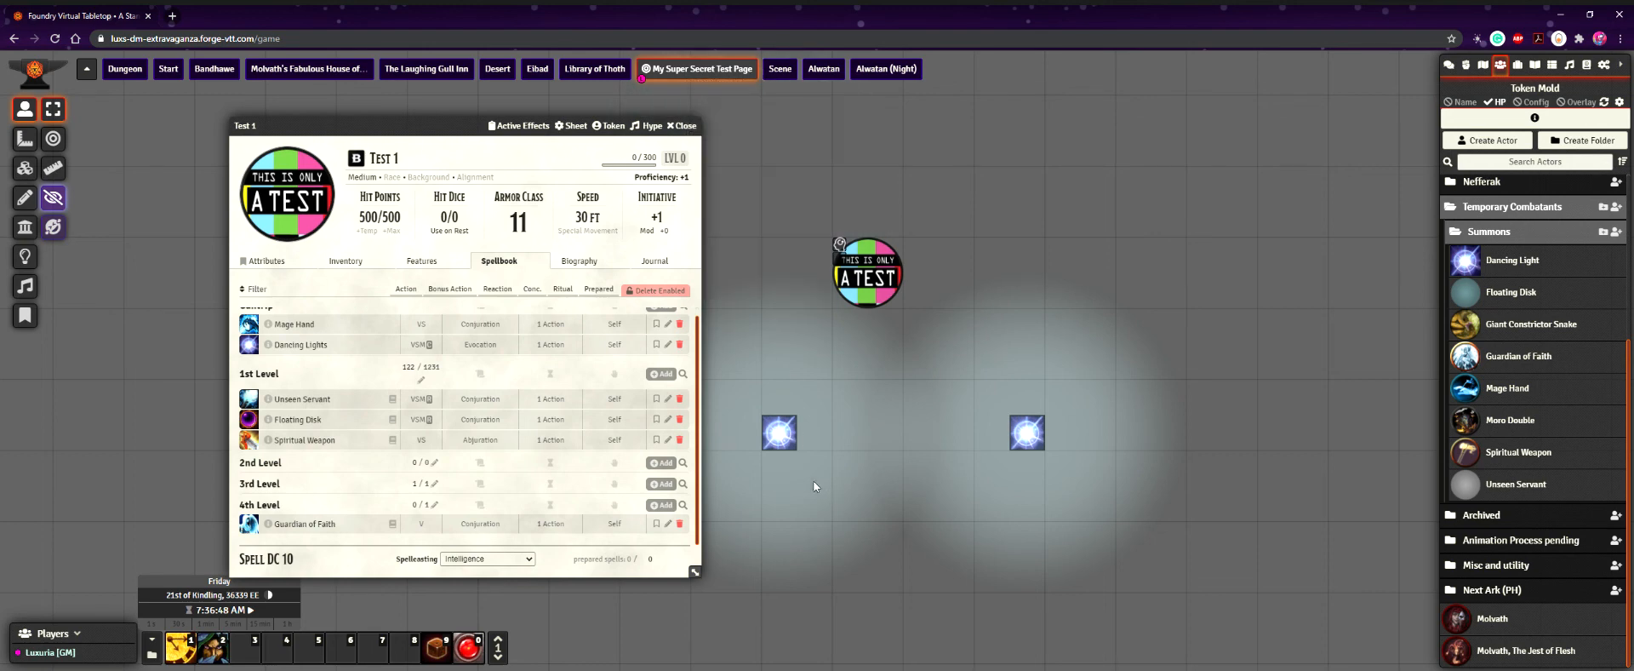
{"action": "left_click", "coordinate": [779, 434]}
{"action": "key", "text": "Delete"}
{"action": "left_click", "coordinate": [1028, 432]}
{"action": "key", "text": "Delete"}
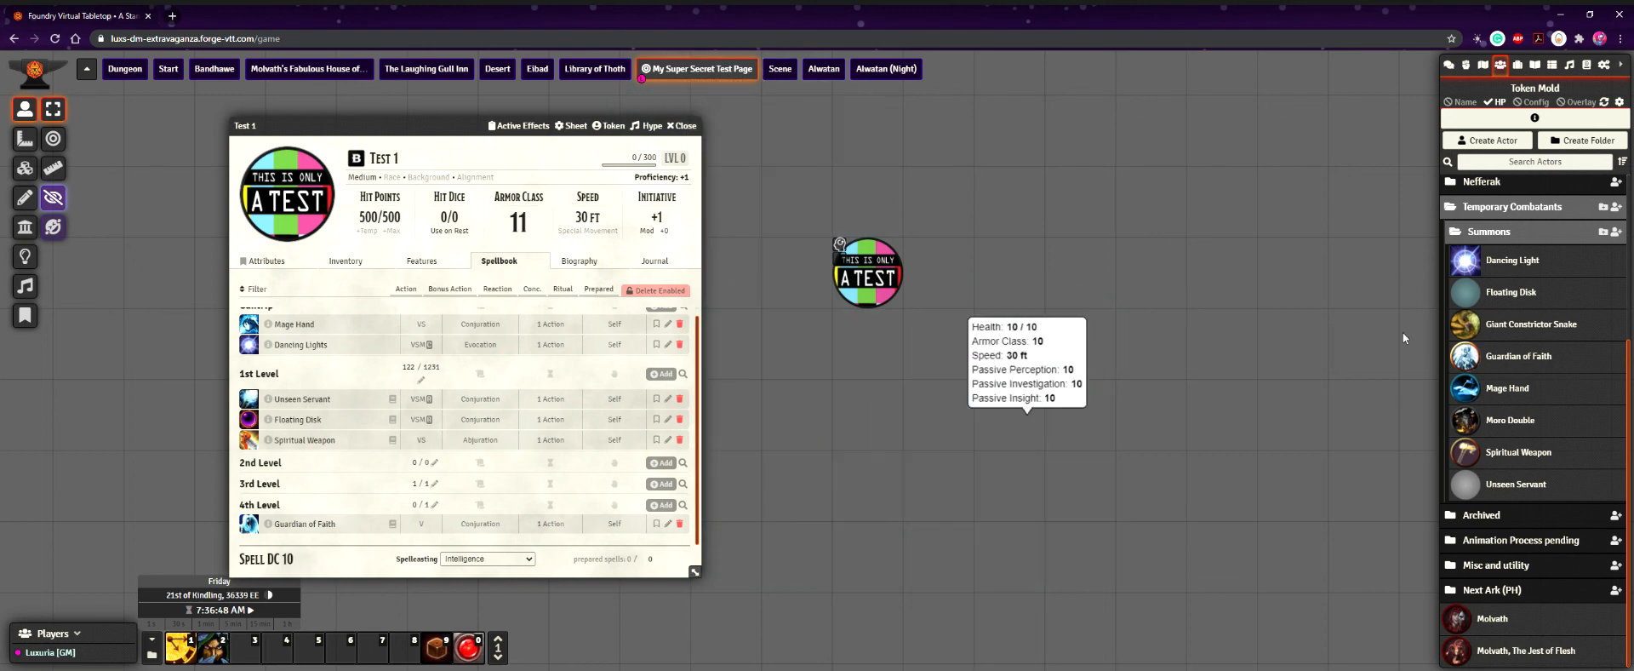
- Look over the available sounds in the soundboard and close it
{"action": "left_click", "coordinate": [1571, 65]}
{"action": "left_click", "coordinate": [1543, 654]}
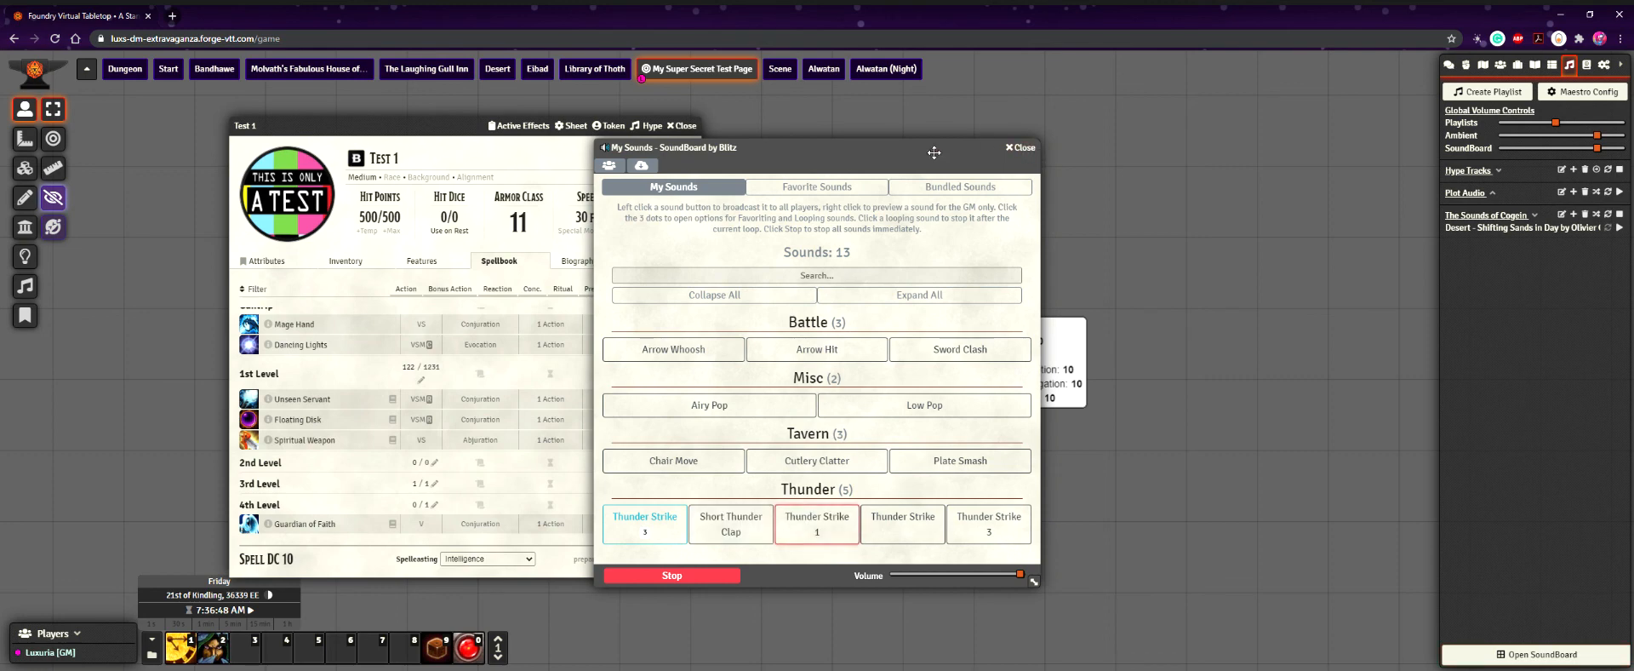
{"action": "left_click_drag", "start_coordinate": [935, 151], "coordinate": [968, 141]}
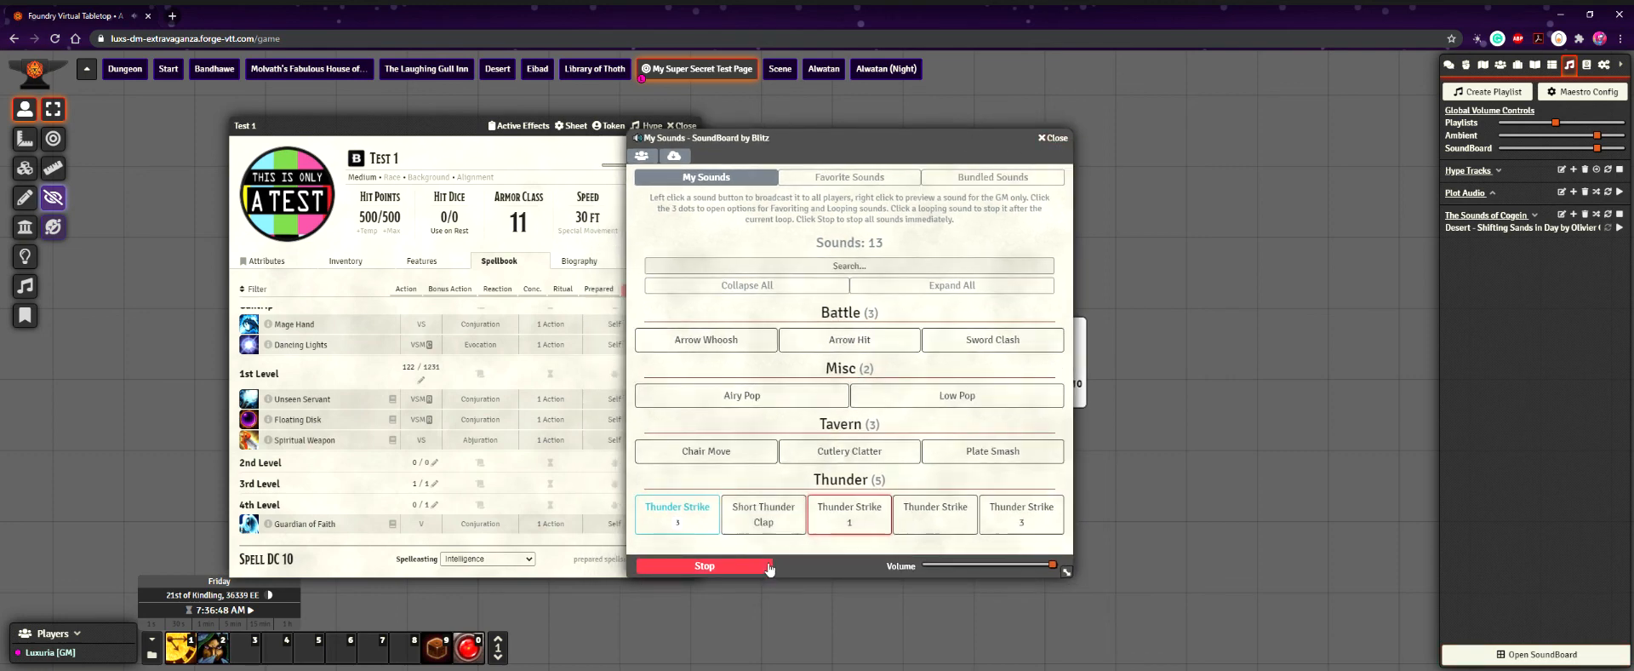
{"action": "left_click", "coordinate": [1053, 137]}
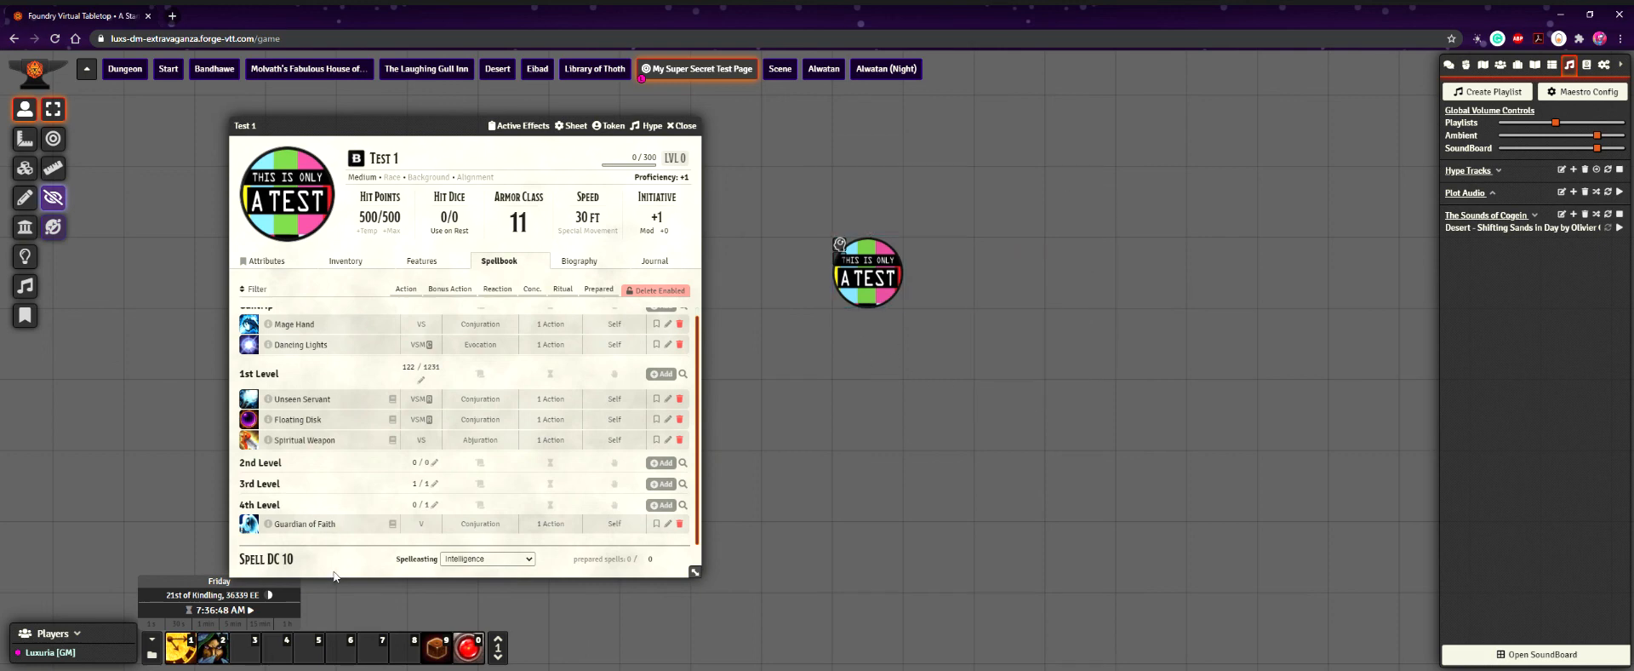
- Advance the game time by one minute and delete the Dancing Lights effect from Test 1's active effects
{"action": "left_click", "coordinate": [213, 621]}
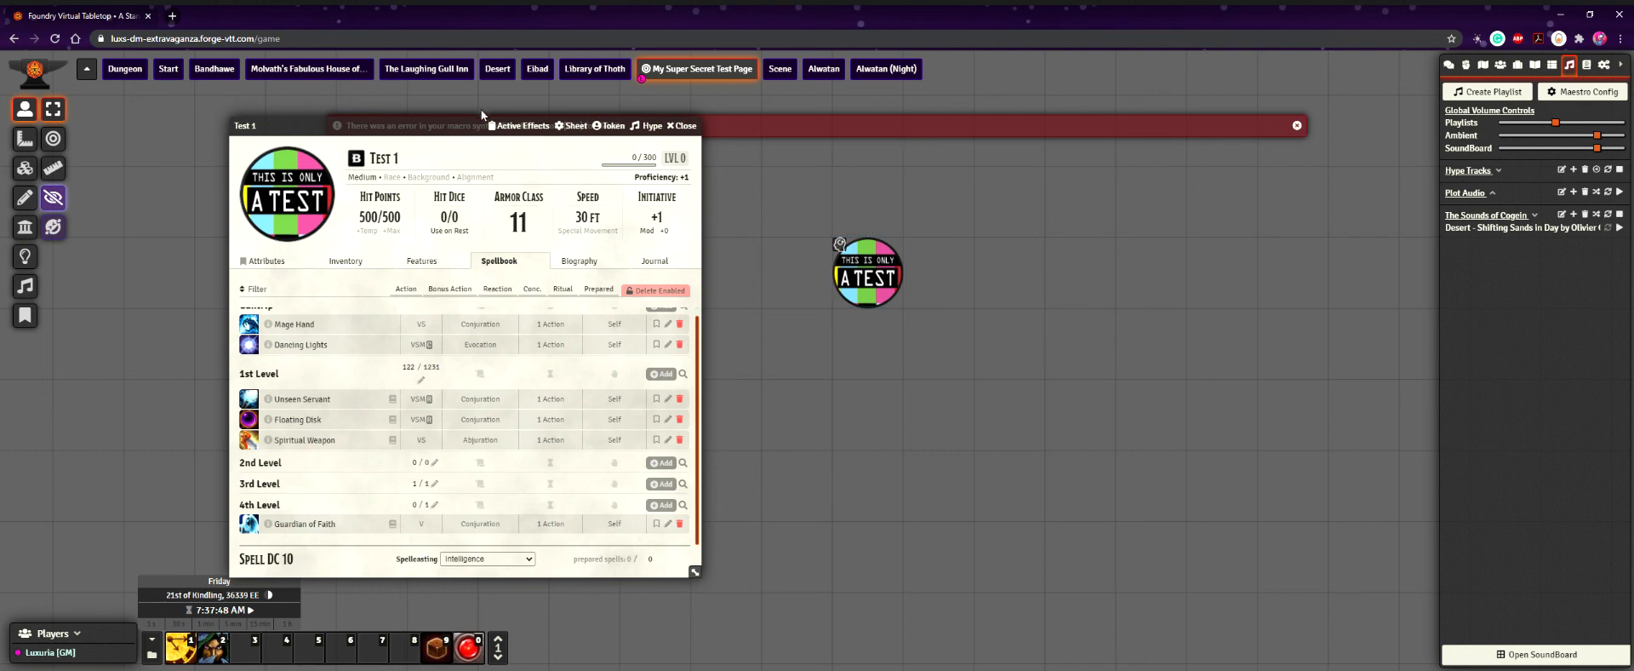
{"action": "left_click", "coordinate": [502, 125]}
{"action": "left_click", "coordinate": [985, 304]}
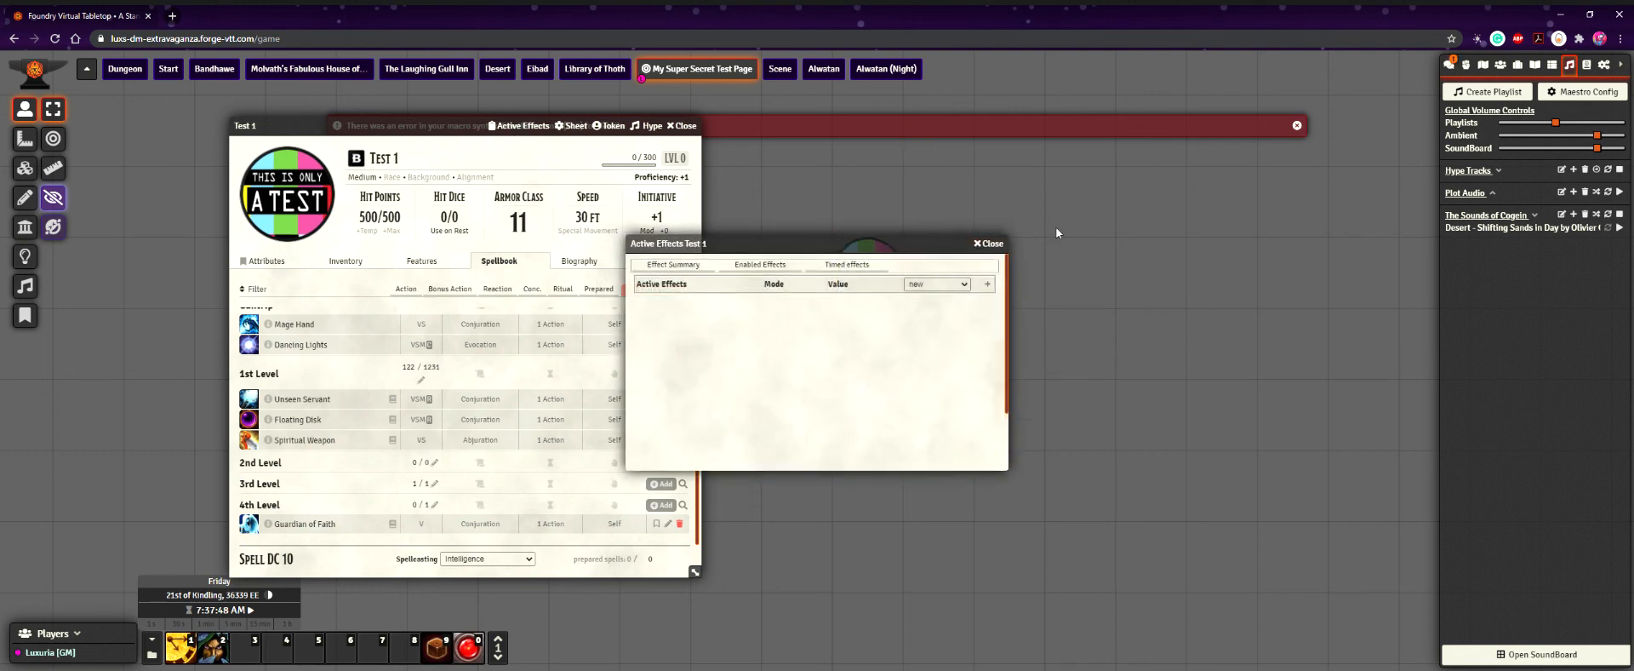
{"action": "left_click_drag", "start_coordinate": [1181, 340], "coordinate": [1171, 391]}
{"action": "scroll", "coordinate": [1151, 400], "scroll_direction": "down", "scroll_amount": 3}
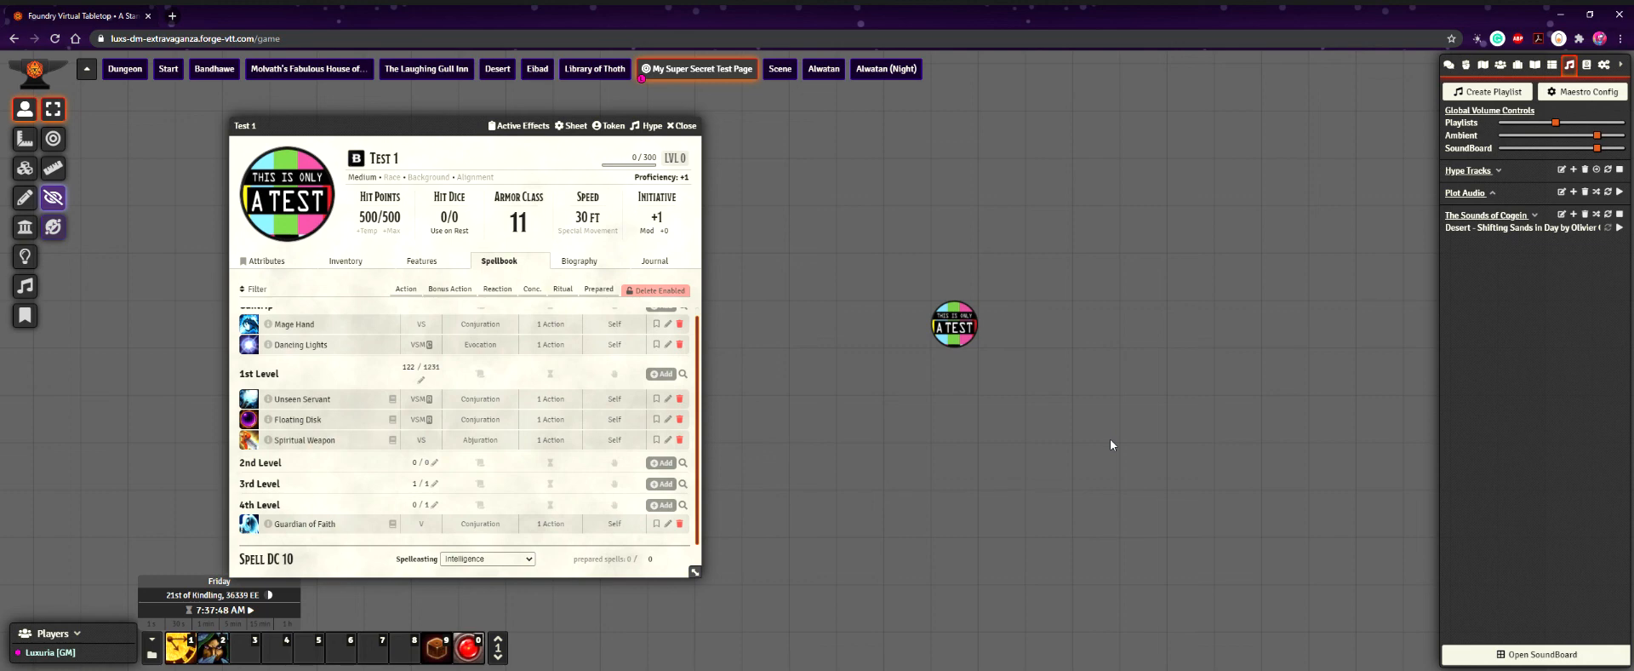
- Show the actors directory again and close the Test 1 sheet
{"action": "left_click", "coordinate": [1501, 65]}
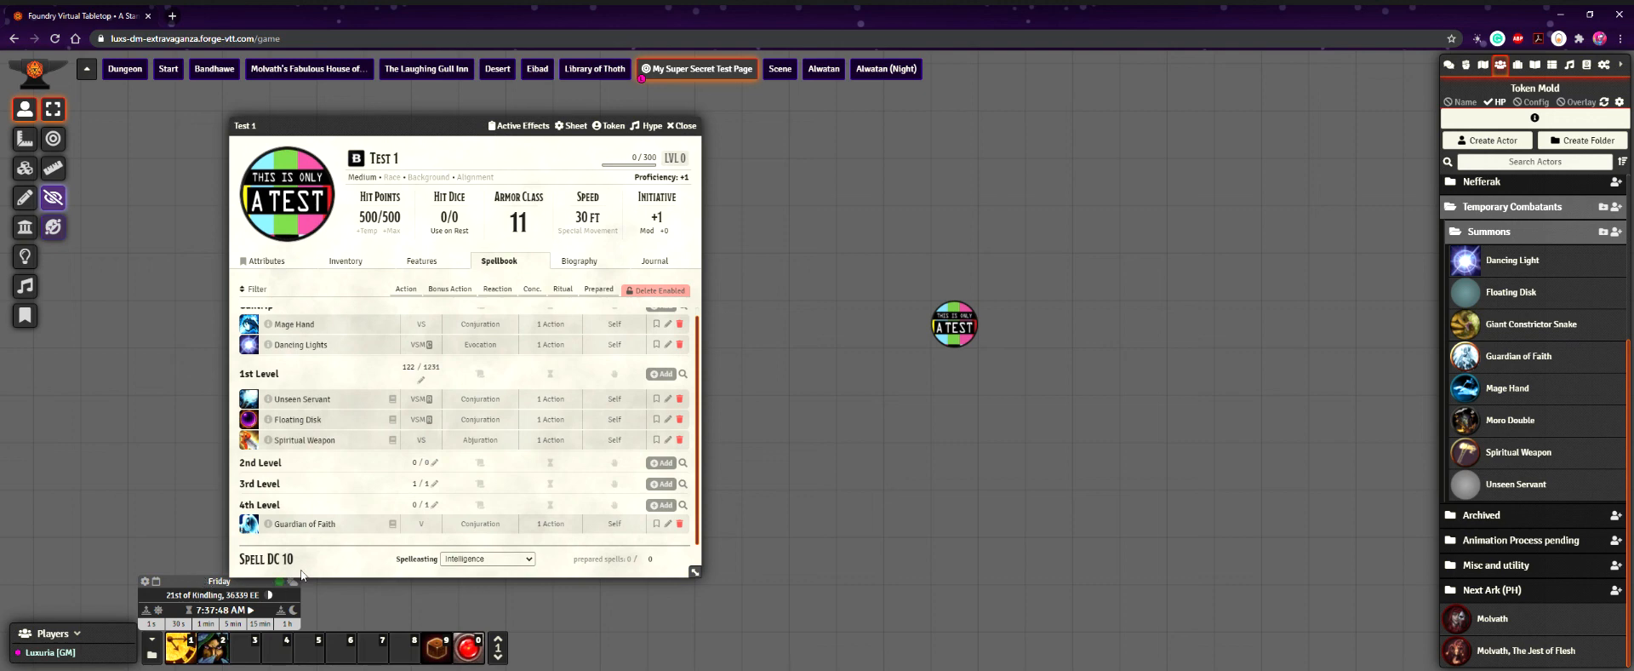
{"action": "left_click_drag", "start_coordinate": [379, 127], "coordinate": [440, 97]}
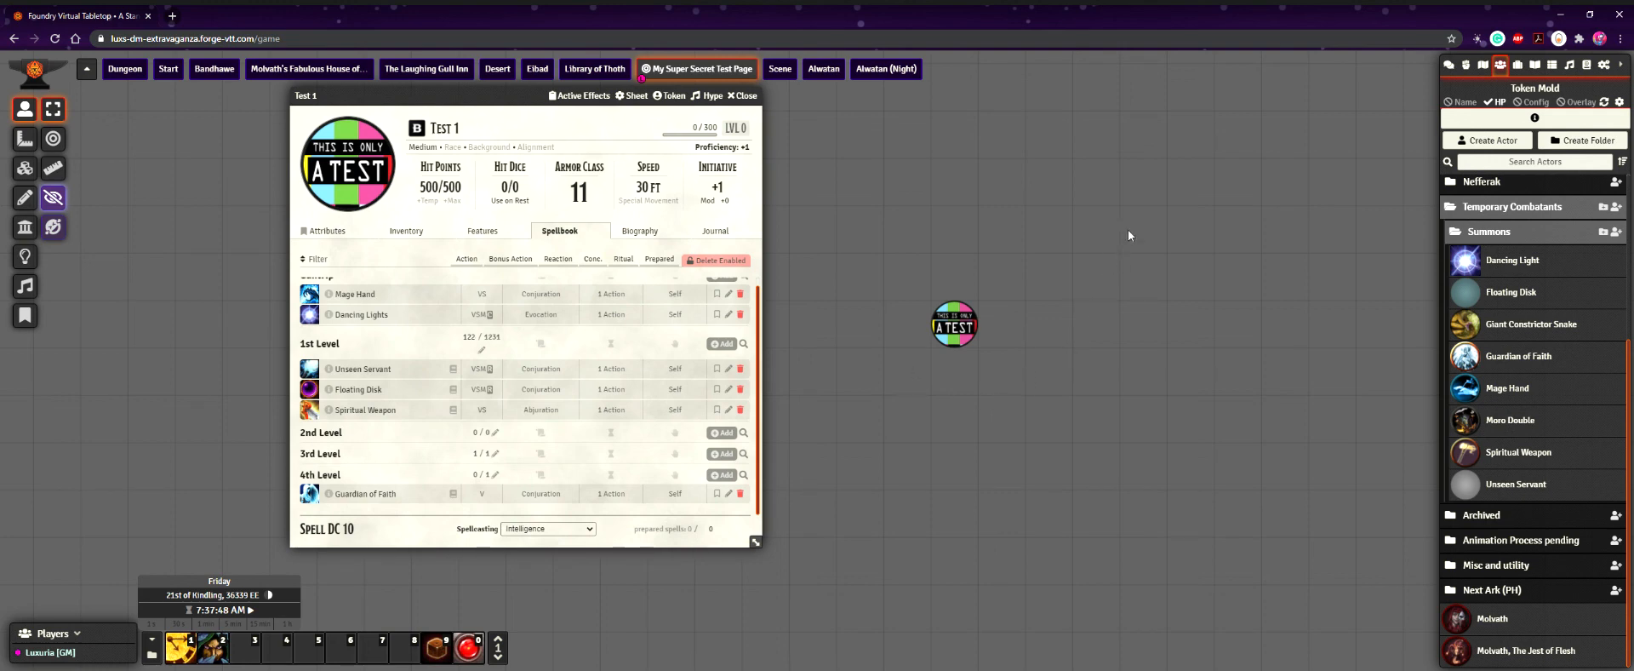
{"action": "left_click", "coordinate": [740, 96]}
{"action": "scroll", "coordinate": [882, 427], "scroll_direction": "down", "scroll_amount": 2}
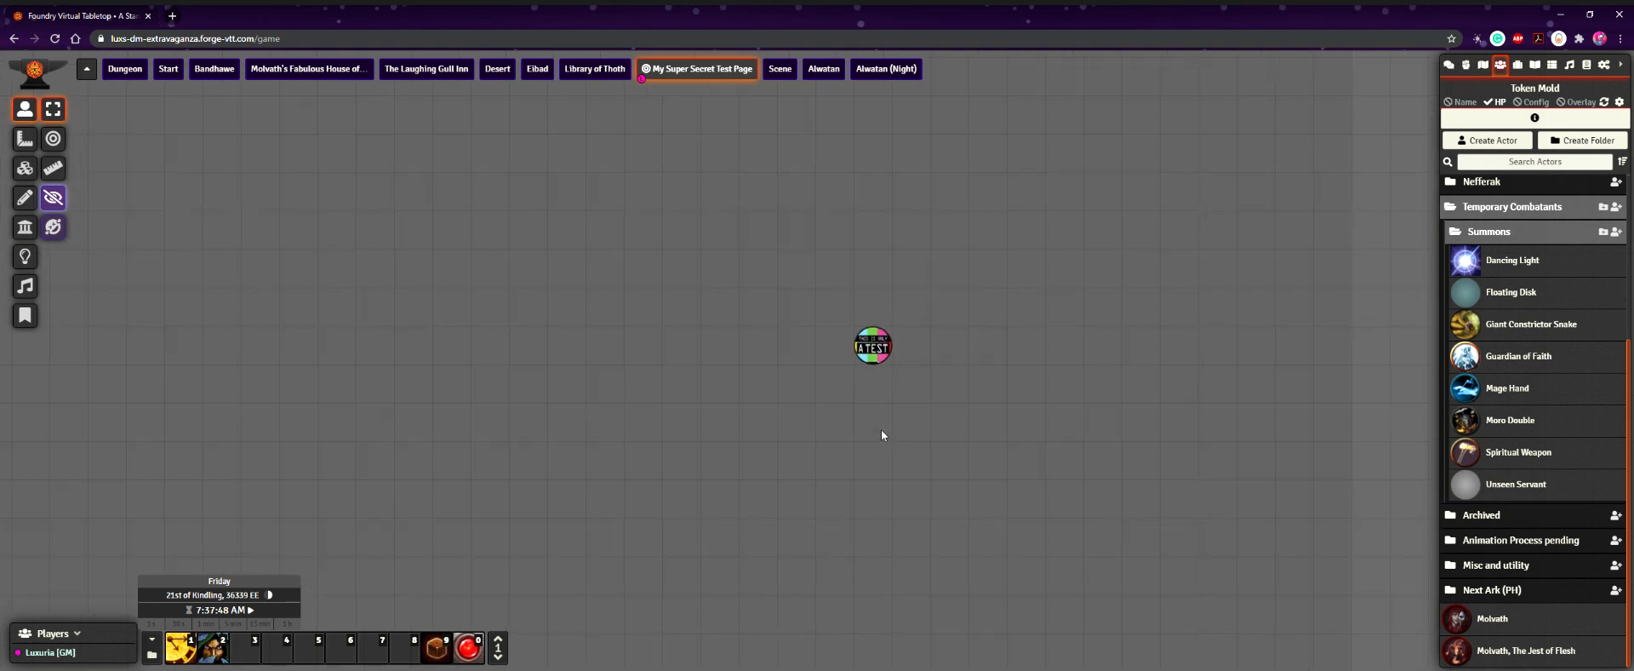
{"action": "left_click_drag", "start_coordinate": [1095, 407], "coordinate": [1071, 378]}
{"action": "scroll", "coordinate": [1071, 383], "scroll_direction": "up", "scroll_amount": 3}
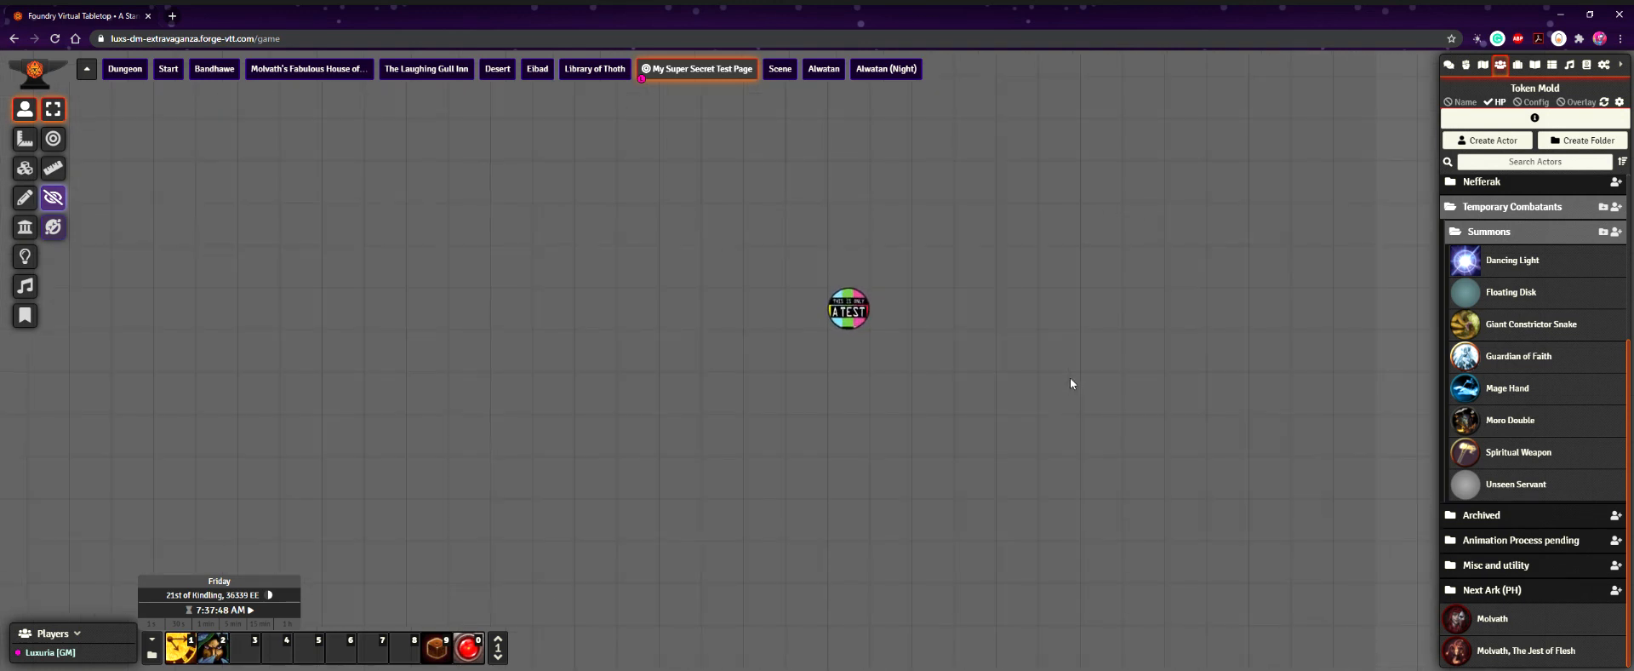